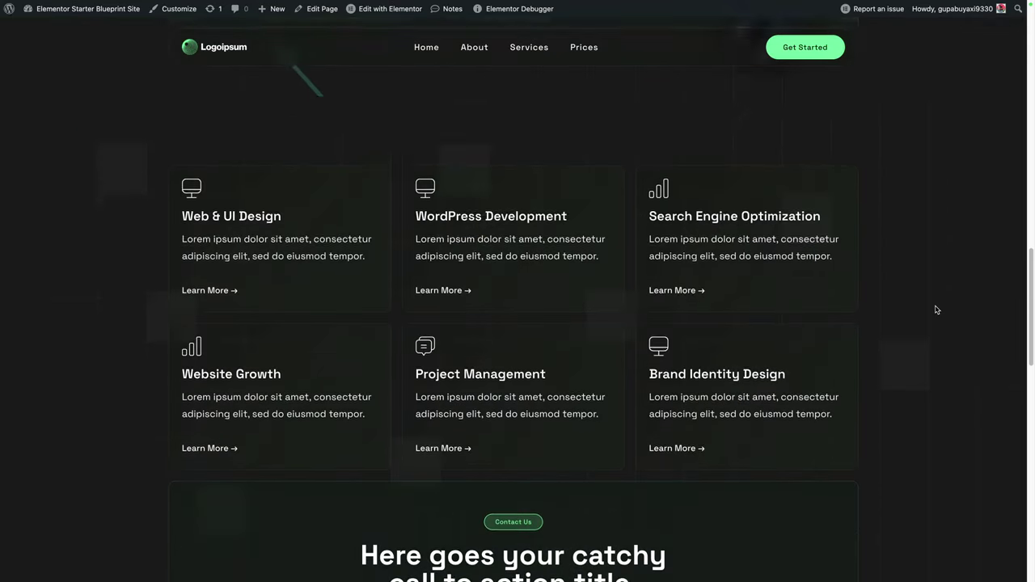
Examine the icon box cards and call-to-action containers across the page's dark sections and the light mountain-background section.
{"action": "scroll", "coordinate": [936, 309], "scroll_direction": "down", "scroll_amount": 5}
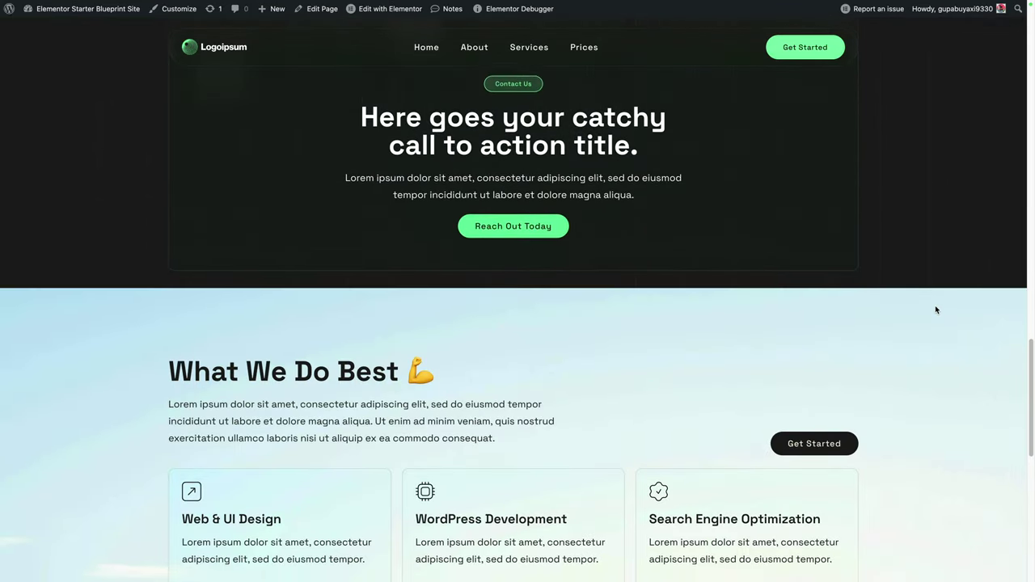
{"action": "scroll", "coordinate": [935, 309], "scroll_direction": "down", "scroll_amount": 2}
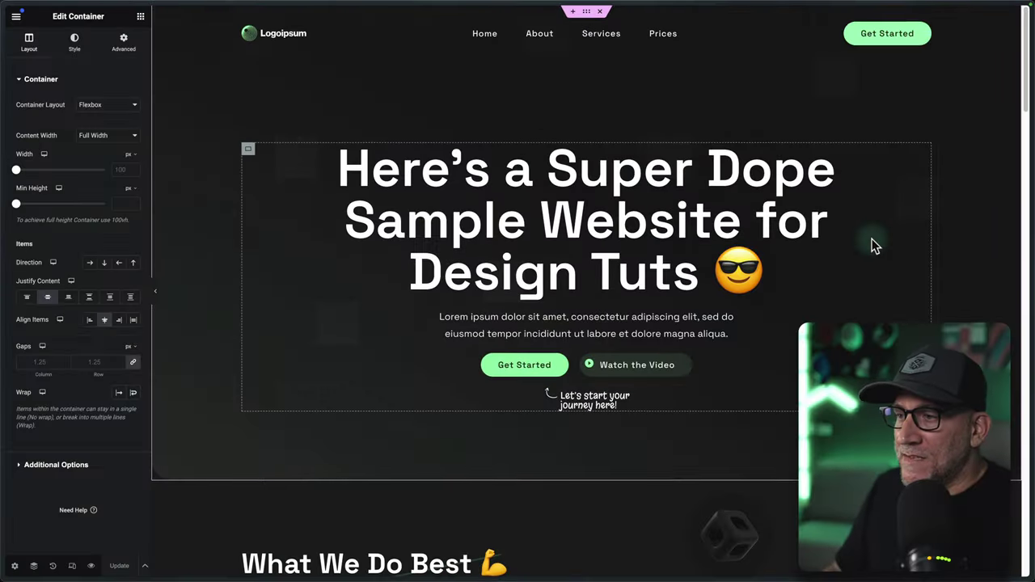
{"action": "scroll", "coordinate": [871, 239], "scroll_direction": "down", "scroll_amount": 6}
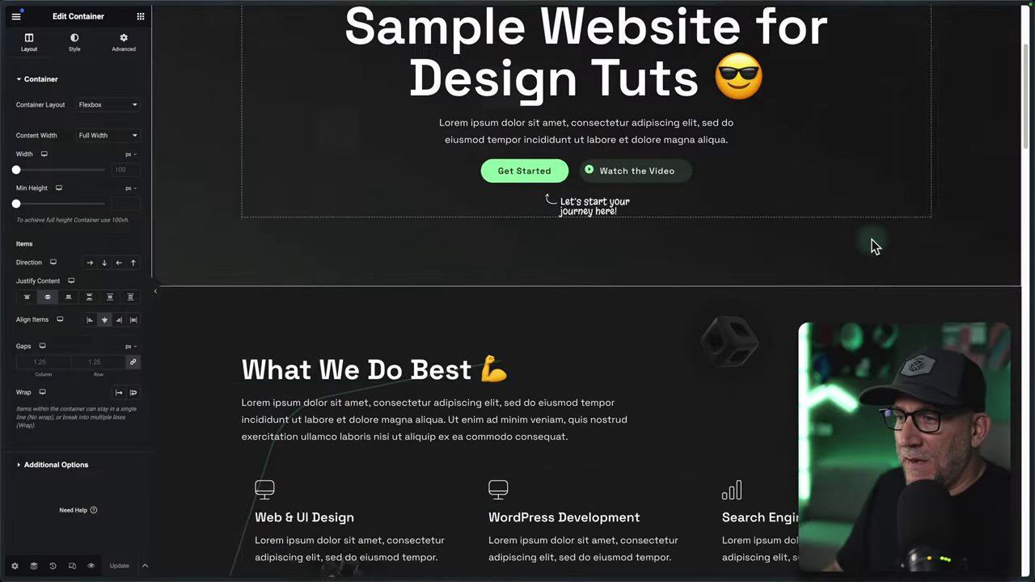
{"action": "scroll", "coordinate": [671, 266], "scroll_direction": "down", "scroll_amount": 1}
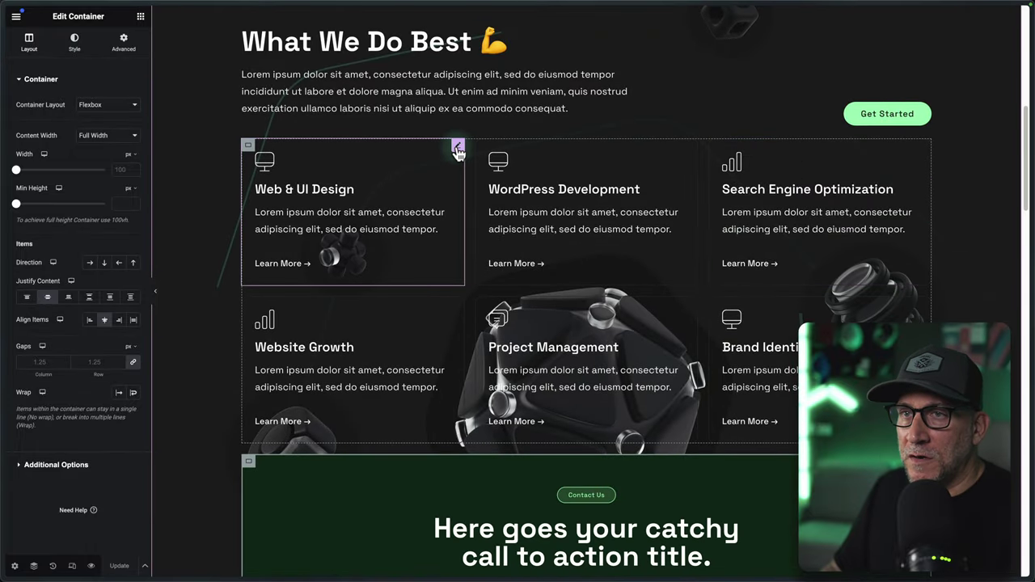
{"action": "left_click", "coordinate": [457, 148]}
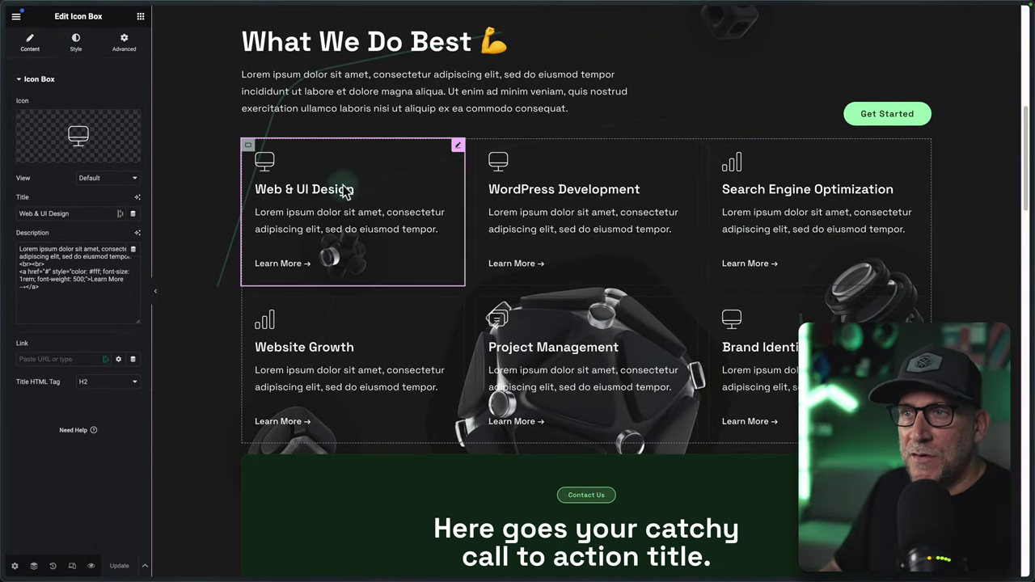
{"action": "scroll", "coordinate": [390, 213], "scroll_direction": "down", "scroll_amount": 3}
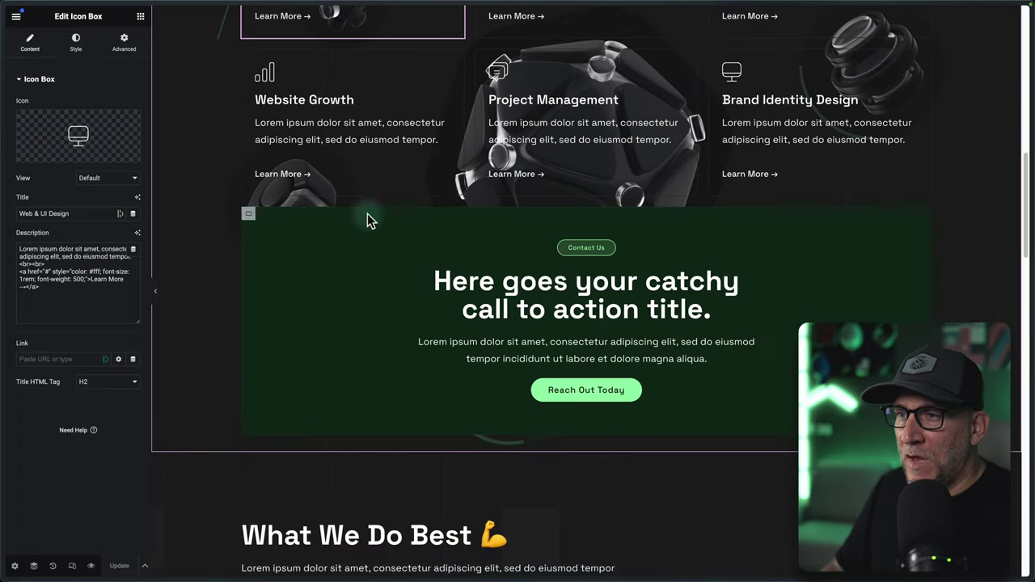
{"action": "left_click", "coordinate": [249, 218]}
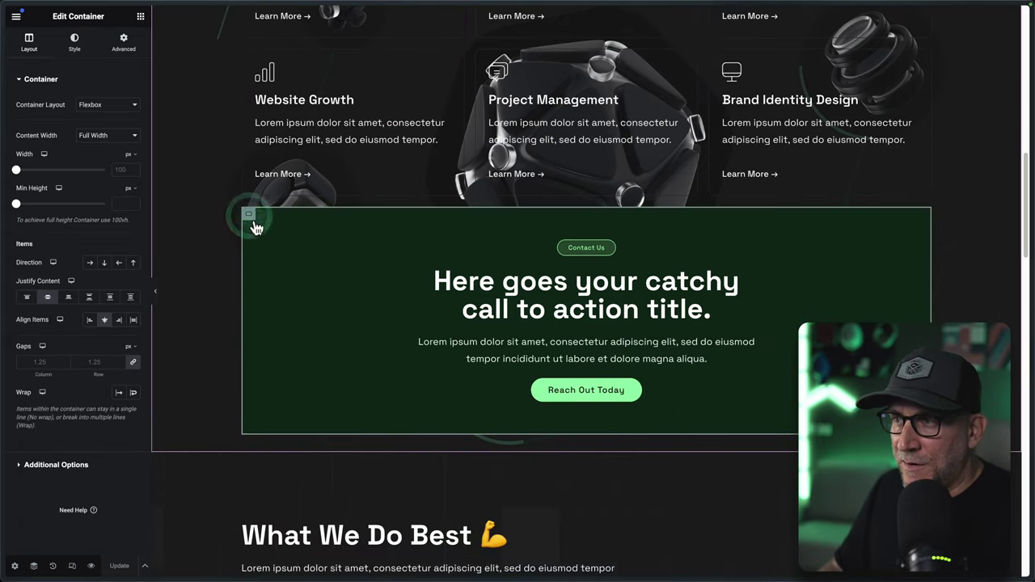
{"action": "scroll", "coordinate": [302, 235], "scroll_direction": "down", "scroll_amount": 2}
{"action": "scroll", "coordinate": [303, 237], "scroll_direction": "down", "scroll_amount": 3}
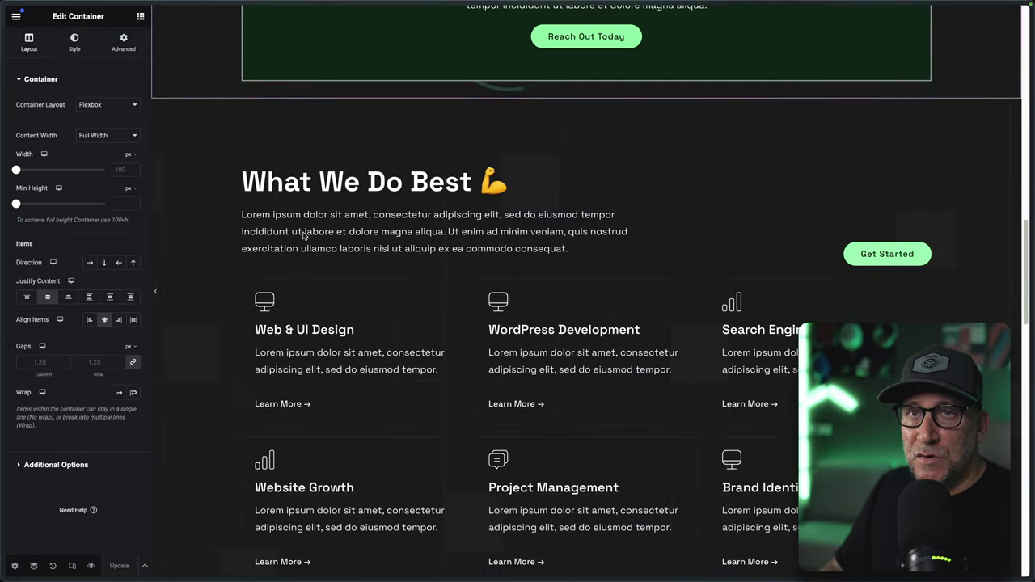
{"action": "scroll", "coordinate": [304, 236], "scroll_direction": "down", "scroll_amount": 2}
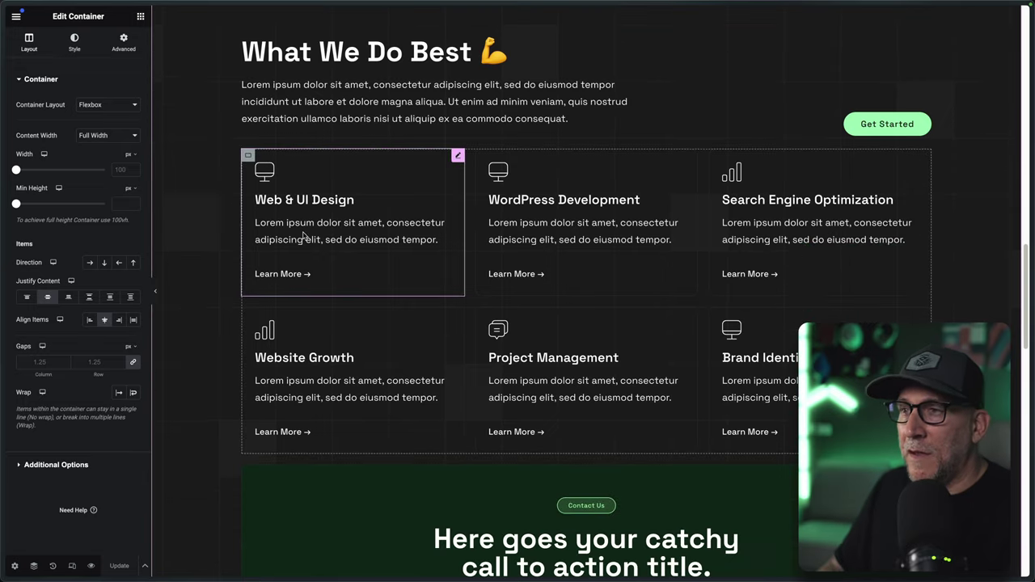
{"action": "scroll", "coordinate": [303, 235], "scroll_direction": "down", "scroll_amount": 7}
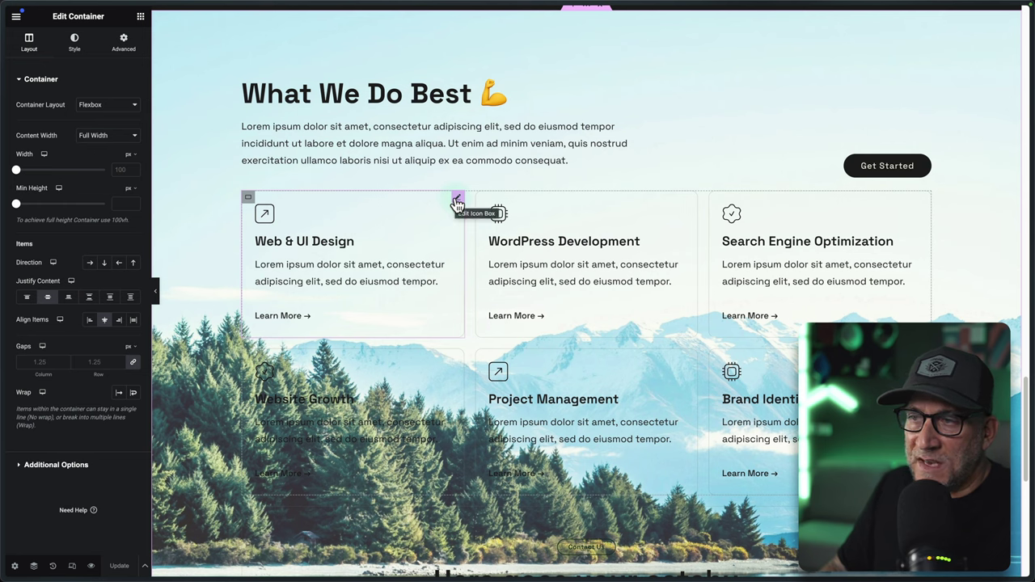
{"action": "scroll", "coordinate": [449, 207], "scroll_direction": "up", "scroll_amount": 10}
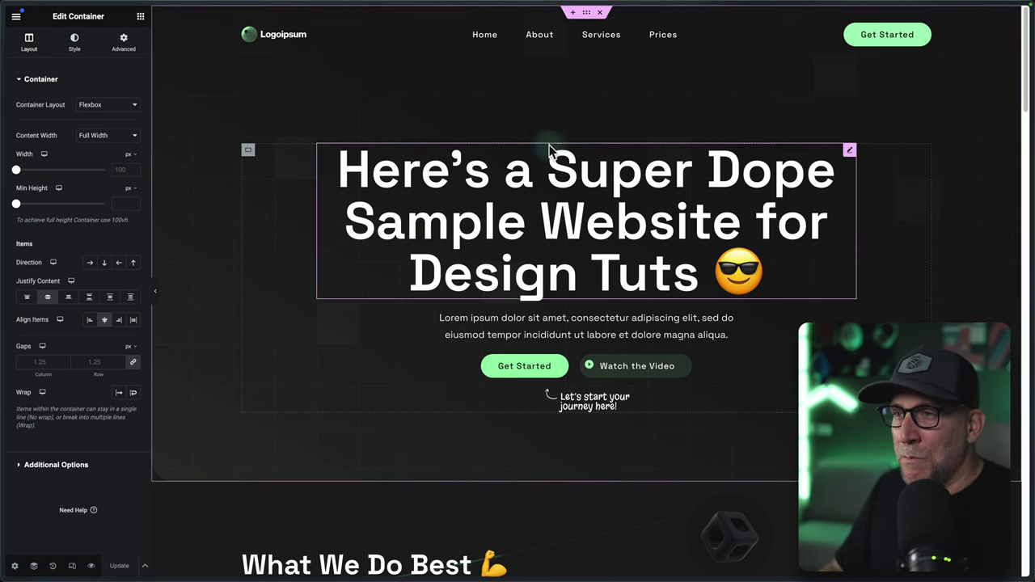
Switch to the Glassmorphism CSS Generator page and set the card's blur value to 8px.
{"action": "mouse_move", "coordinate": [3, 227]}
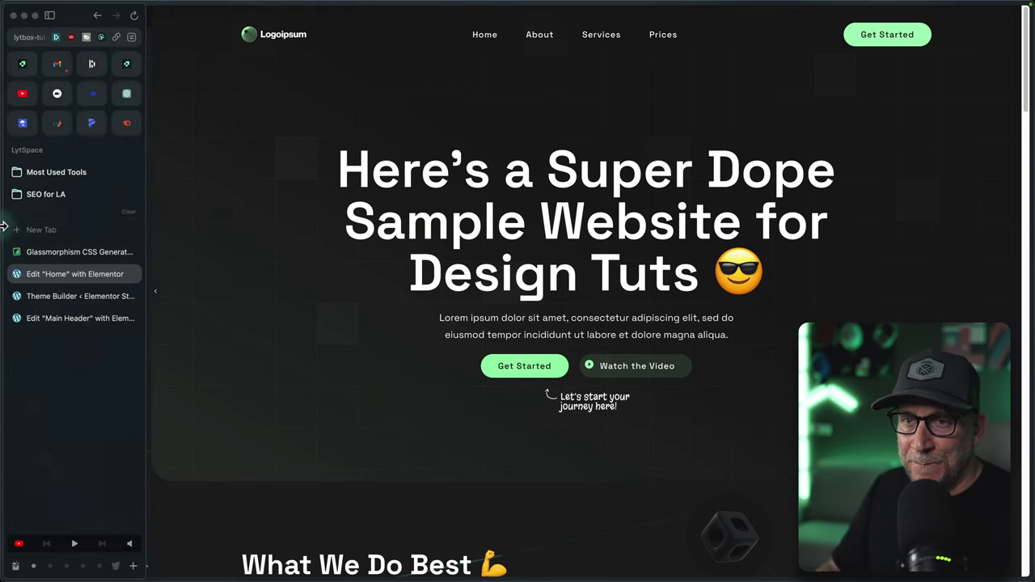
{"action": "left_click", "coordinate": [41, 253]}
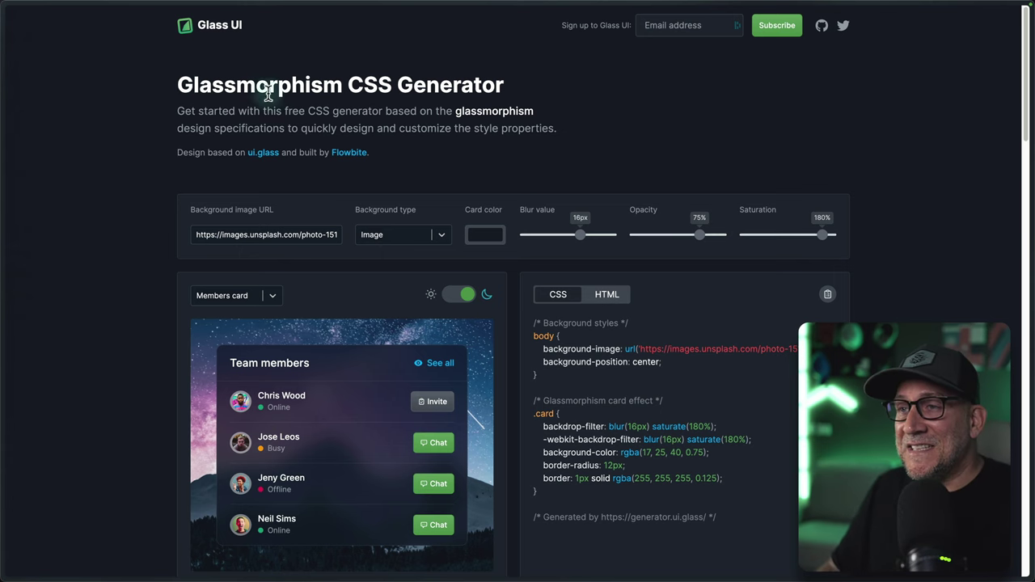
{"action": "scroll", "coordinate": [534, 133], "scroll_direction": "down", "scroll_amount": 2}
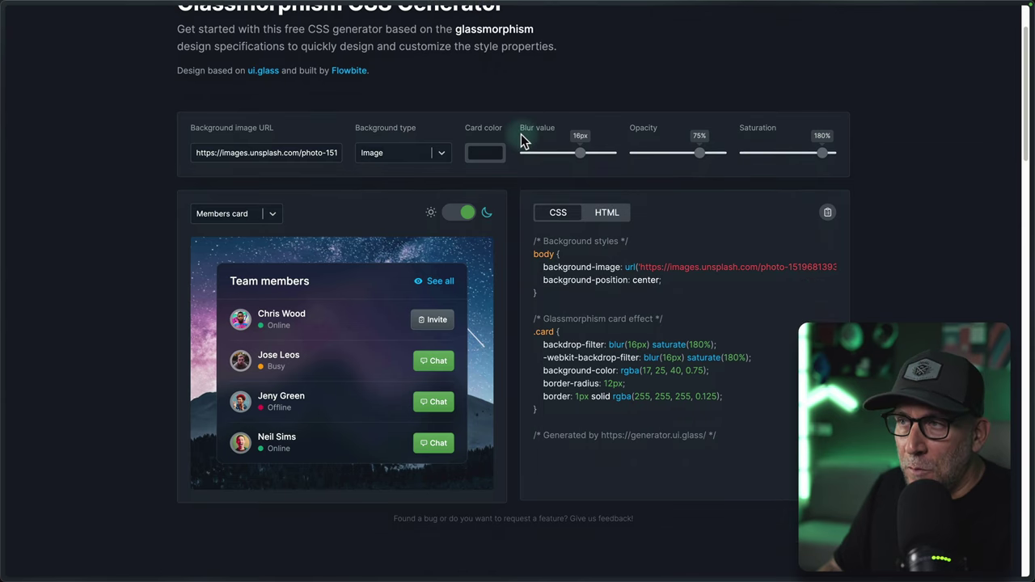
{"action": "scroll", "coordinate": [489, 307], "scroll_direction": "down", "scroll_amount": 1}
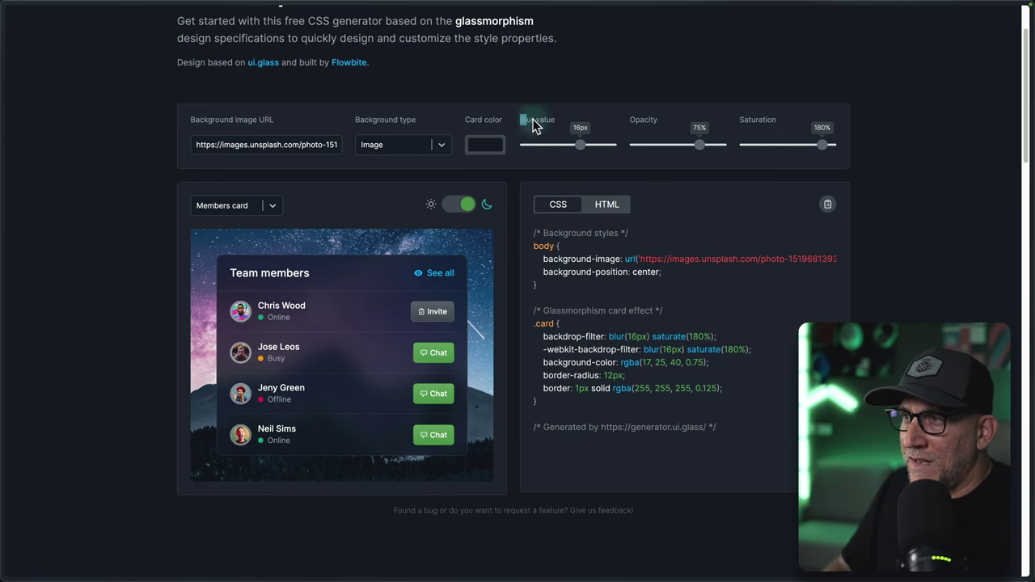
{"action": "left_click_drag", "start_coordinate": [532, 126], "coordinate": [545, 153]}
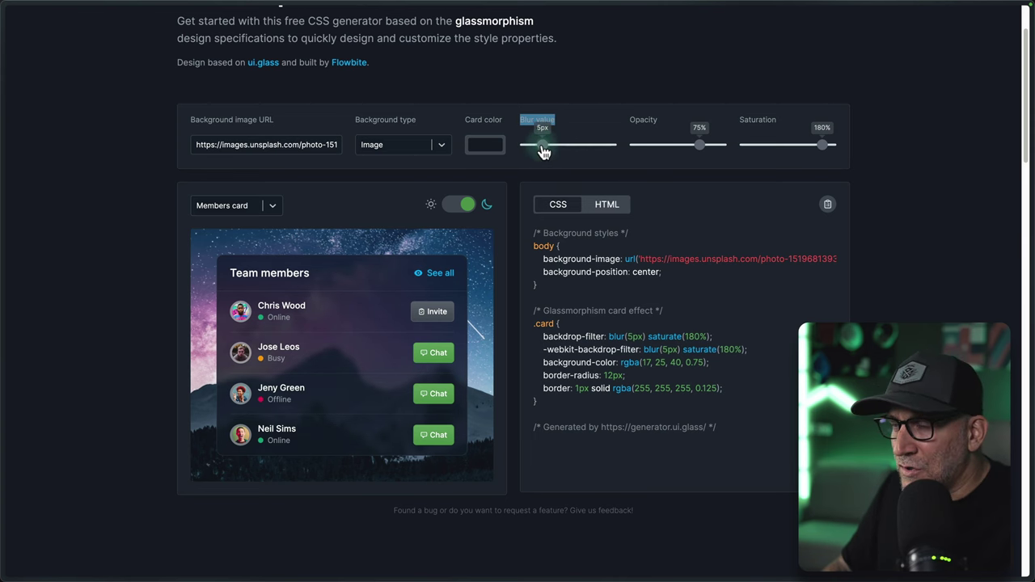
{"action": "mouse_move", "coordinate": [546, 153]}
{"action": "left_mouse_down"}
{"action": "mouse_move", "coordinate": [580, 150]}
{"action": "mouse_move", "coordinate": [509, 152]}
{"action": "mouse_move", "coordinate": [550, 152]}
{"action": "left_mouse_up"}
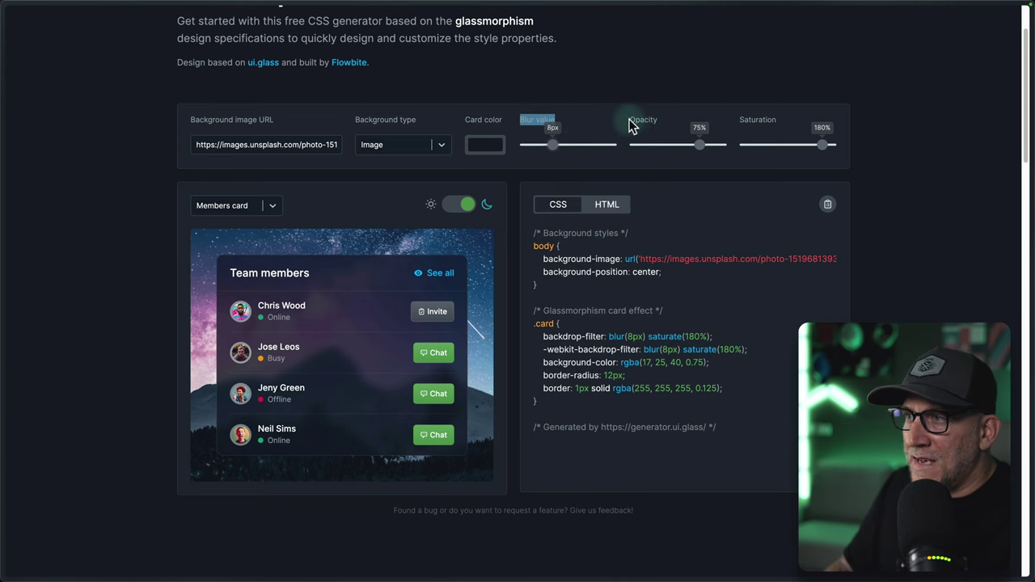
Set the glass card's opacity to 0% and its saturation to 170%.
{"action": "left_click_drag", "start_coordinate": [698, 151], "coordinate": [639, 152]}
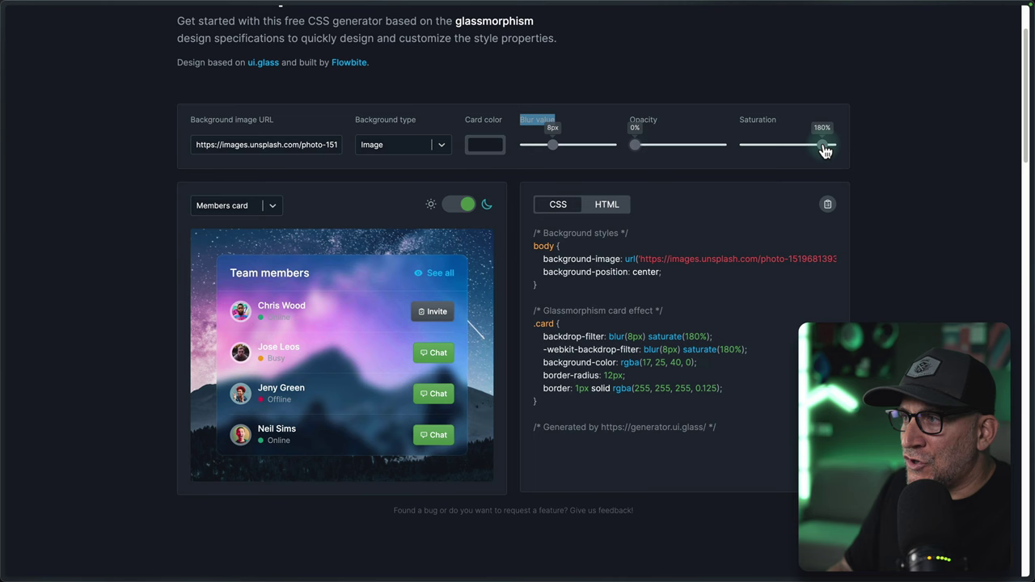
{"action": "left_click_drag", "start_coordinate": [823, 150], "coordinate": [790, 151]}
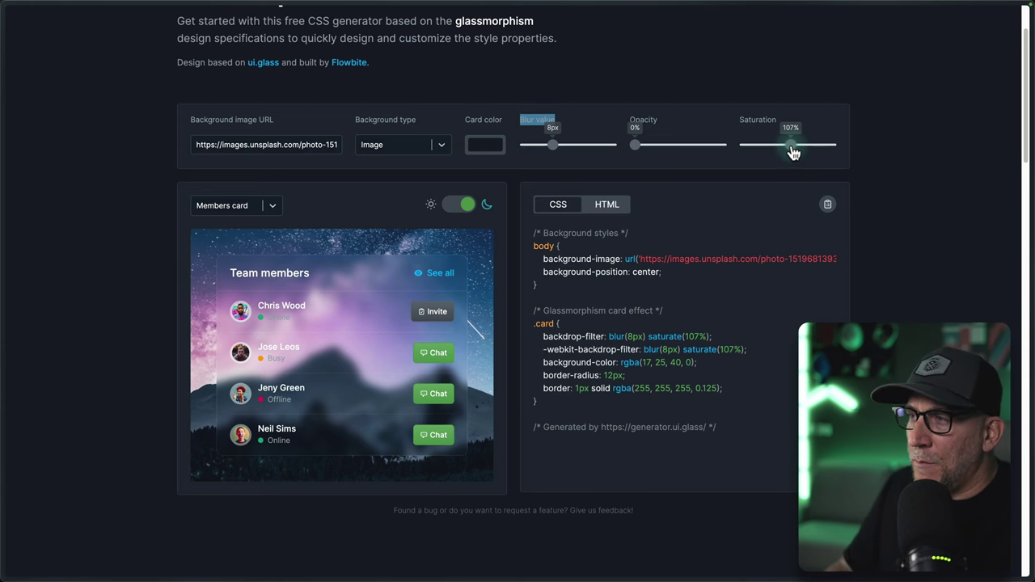
{"action": "left_click_drag", "start_coordinate": [793, 153], "coordinate": [806, 152]}
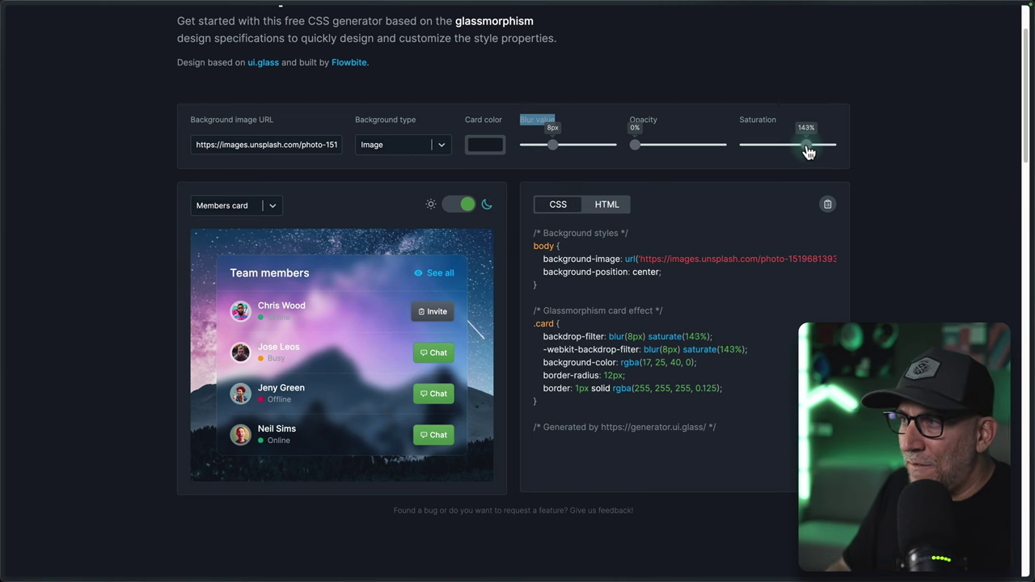
{"action": "left_click_drag", "start_coordinate": [812, 152], "coordinate": [814, 153]}
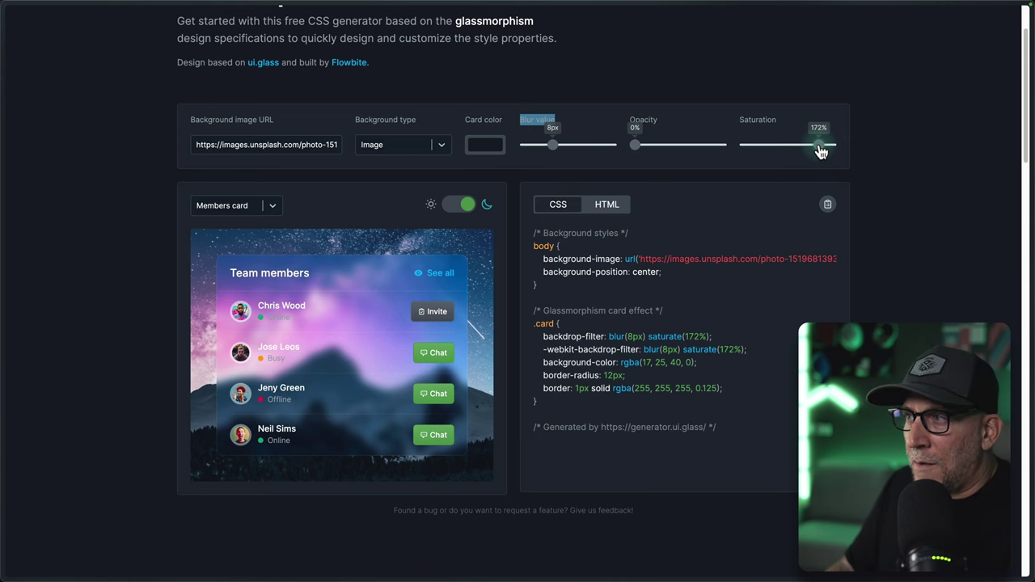
{"action": "left_click_drag", "start_coordinate": [820, 153], "coordinate": [818, 148]}
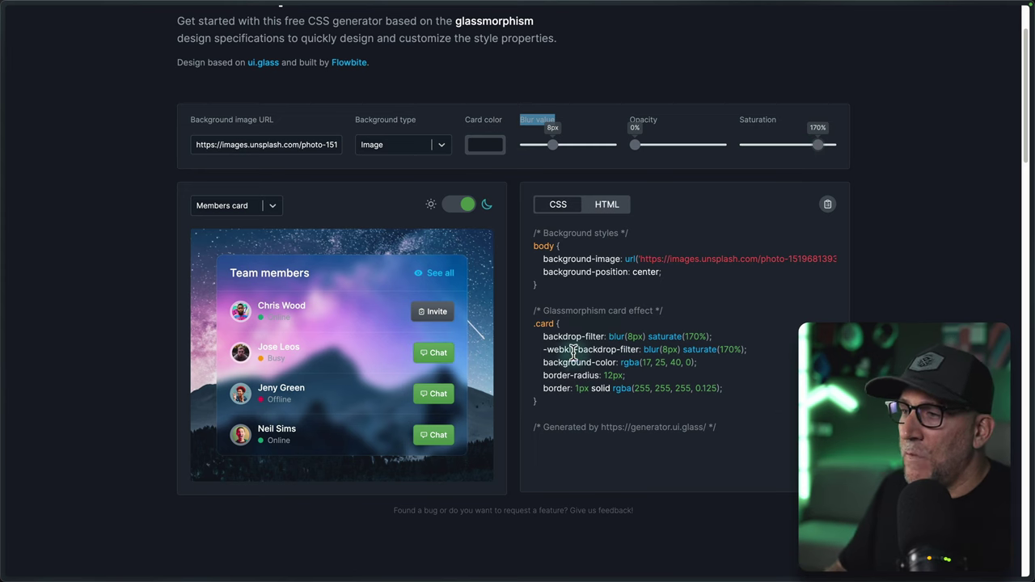
Review the generated .card rule, including its background-color, border-radius and border properties.
{"action": "scroll", "coordinate": [575, 329], "scroll_direction": "down", "scroll_amount": 2}
{"action": "left_click_drag", "start_coordinate": [533, 141], "coordinate": [561, 225]}
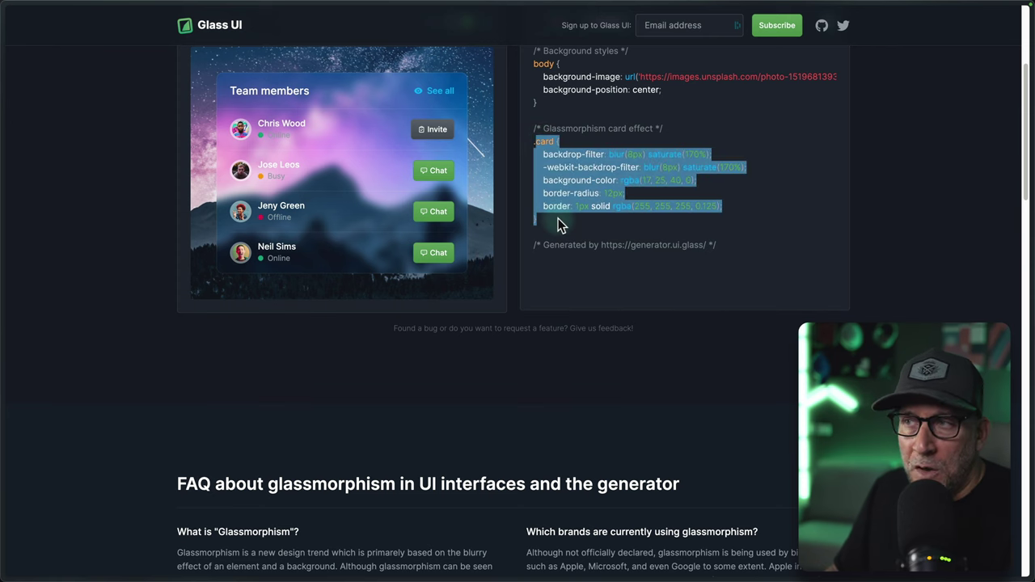
{"action": "left_click", "coordinate": [524, 179]}
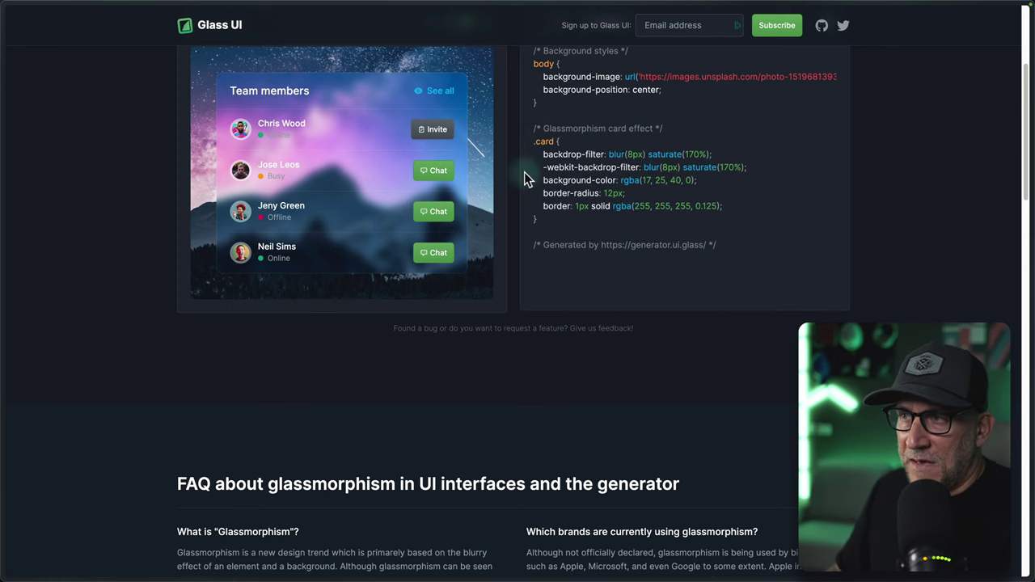
{"action": "left_click_drag", "start_coordinate": [541, 179], "coordinate": [564, 207]}
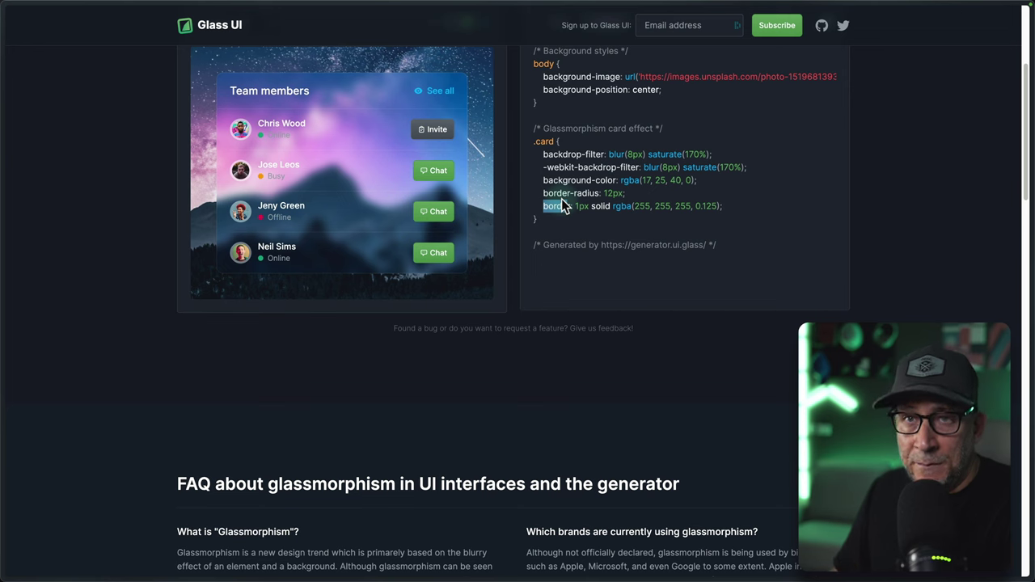
{"action": "left_click_drag", "start_coordinate": [564, 207], "coordinate": [570, 207]}
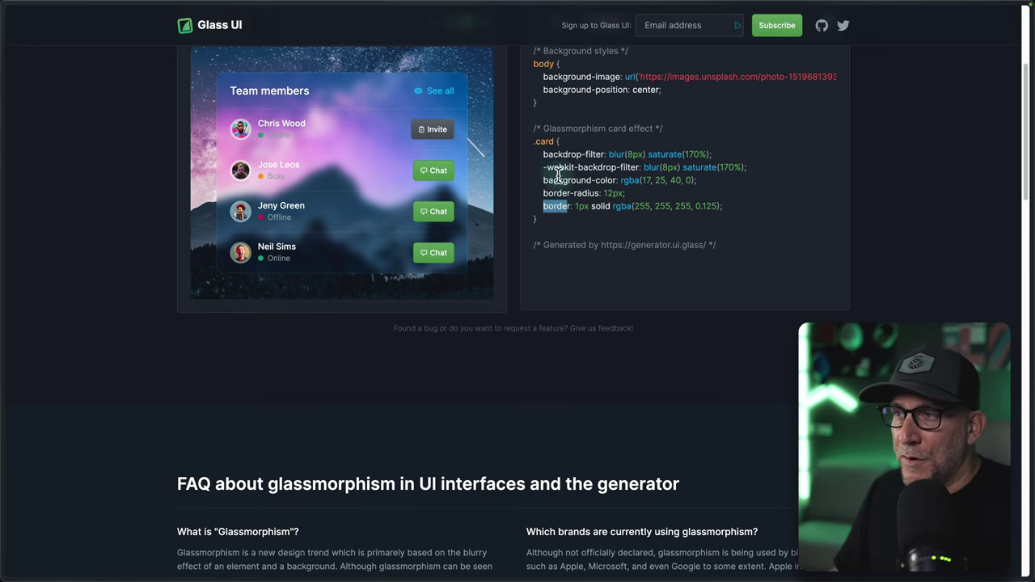
{"action": "left_click", "coordinate": [542, 155]}
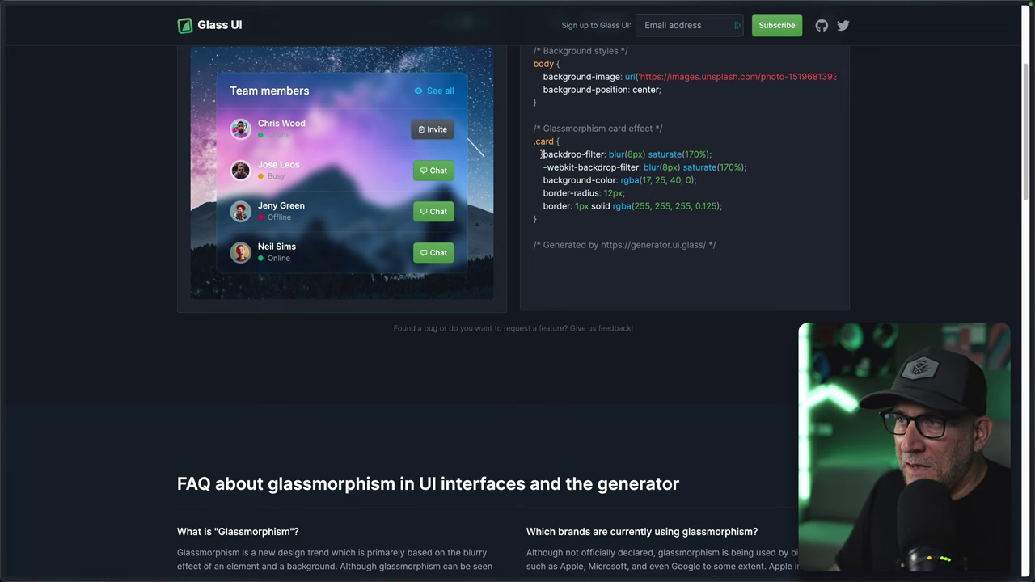
Copy the backdrop-filter and -webkit-backdrop-filter lines from the generated .card rule.
{"action": "left_click_drag", "start_coordinate": [554, 155], "coordinate": [748, 167]}
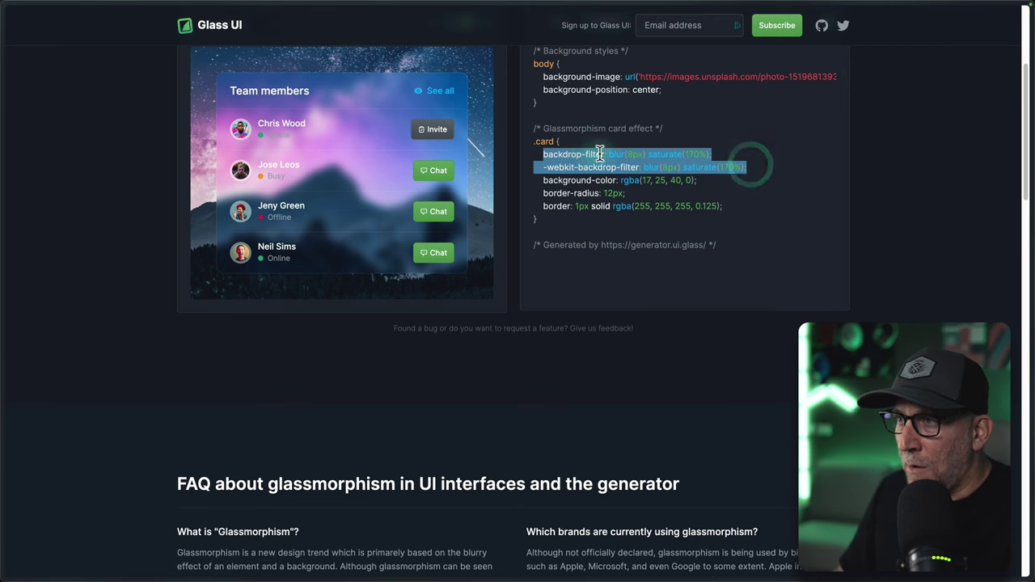
{"action": "left_click", "coordinate": [605, 153]}
{"action": "left_click_drag", "start_coordinate": [605, 153], "coordinate": [719, 164]}
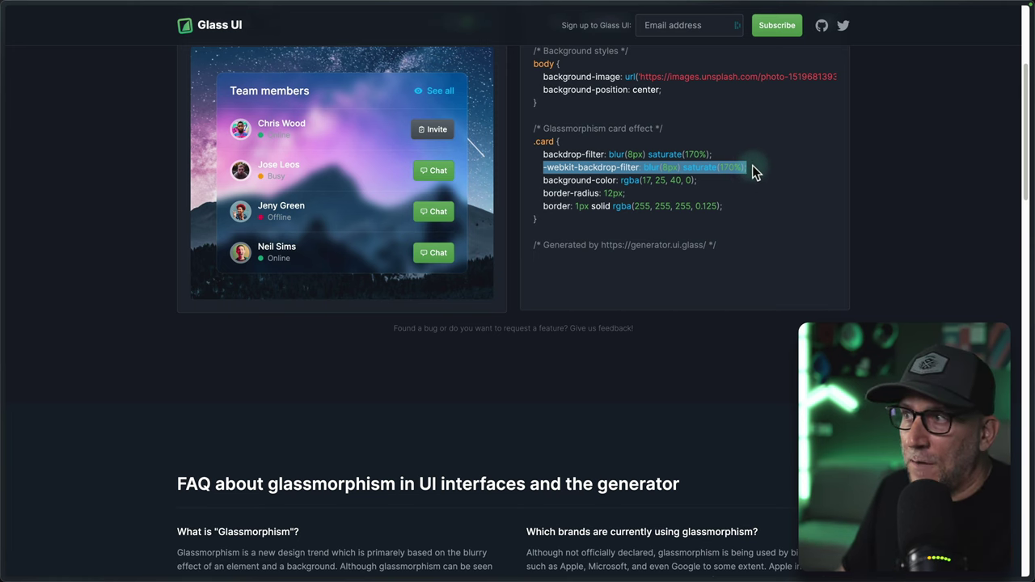
{"action": "left_click_drag", "start_coordinate": [752, 168], "coordinate": [542, 156]}
{"action": "key", "text": "ctrl+c"}
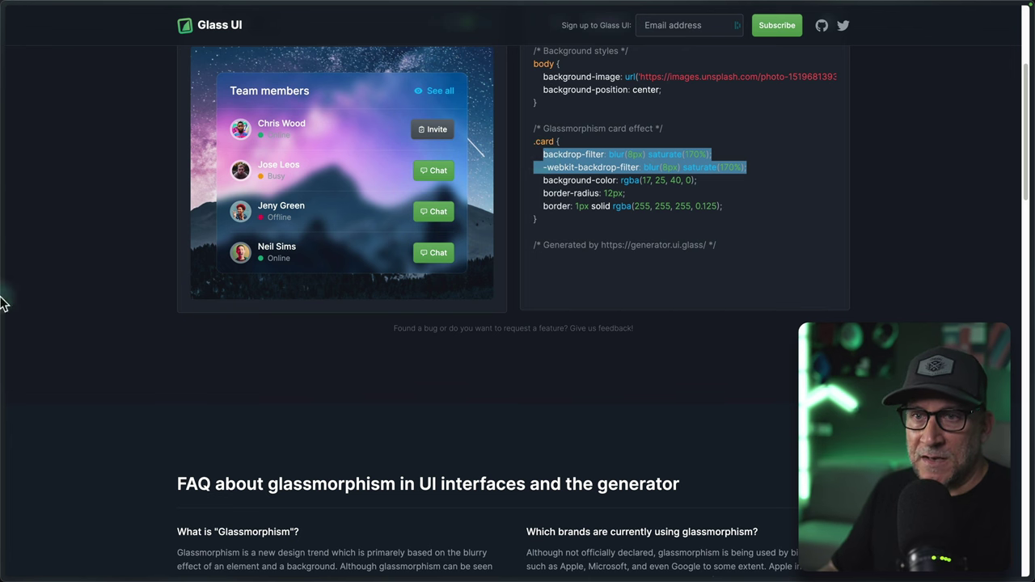
Switch back to the Elementor editor for the Home page and select the Web & UI Design icon box in the first services section.
{"action": "mouse_move", "coordinate": [3, 291]}
{"action": "left_click", "coordinate": [42, 276]}
{"action": "scroll", "coordinate": [393, 334], "scroll_direction": "down", "scroll_amount": 5}
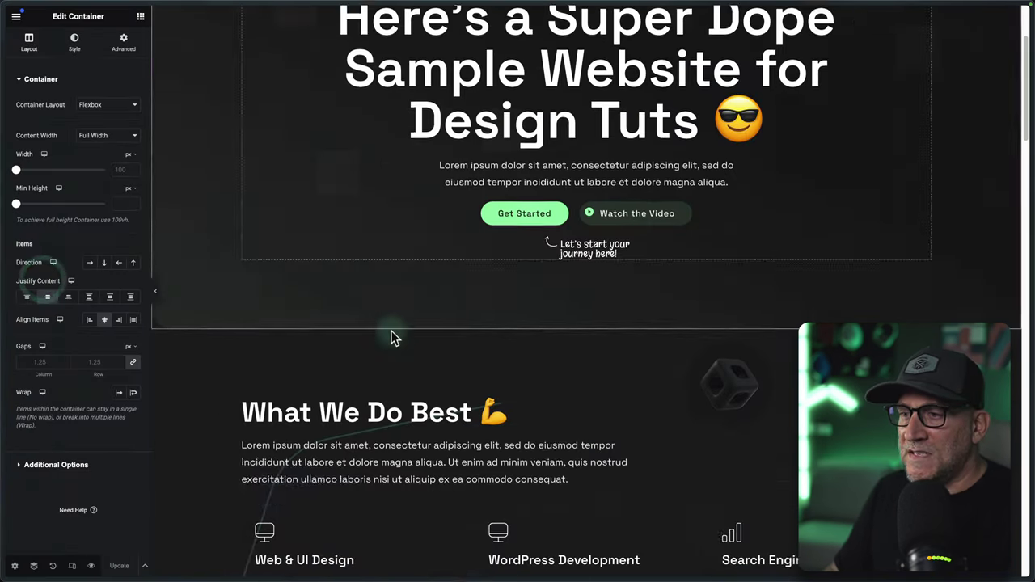
{"action": "left_click", "coordinate": [459, 258]}
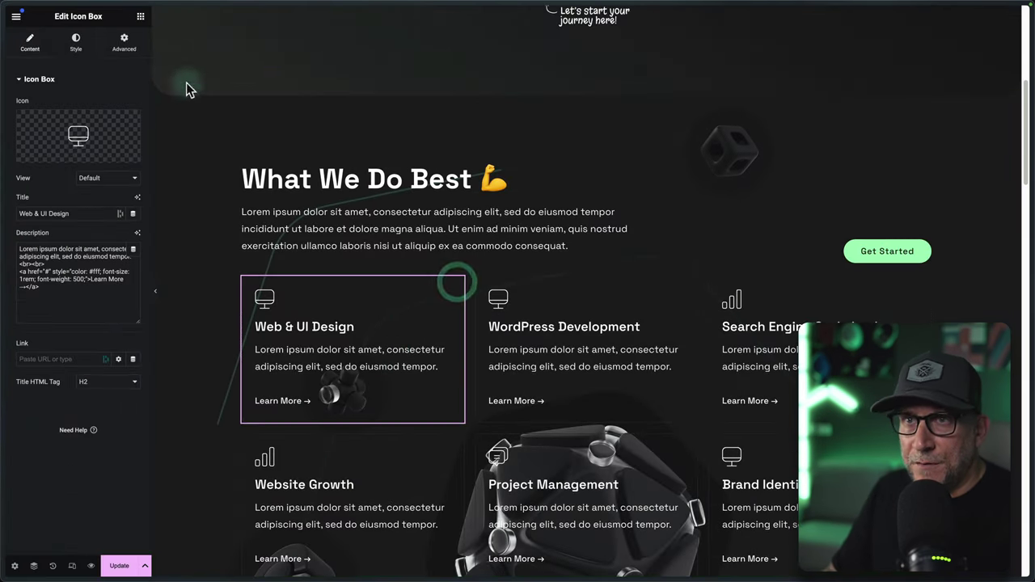
Add a custom CSS selector rule to the Web & UI Design icon box containing the copied backdrop-filter and -webkit-backdrop-filter lines.
{"action": "left_click", "coordinate": [125, 45]}
{"action": "scroll", "coordinate": [68, 340], "scroll_direction": "down", "scroll_amount": 2}
{"action": "scroll", "coordinate": [68, 332], "scroll_direction": "down", "scroll_amount": 3}
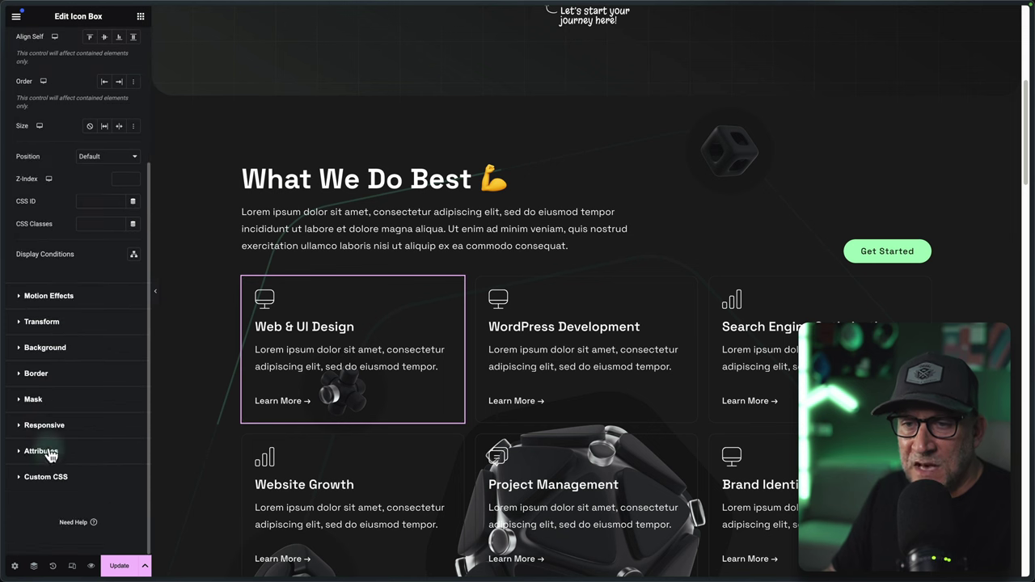
{"action": "left_click", "coordinate": [43, 480]}
{"action": "left_click", "coordinate": [50, 328]}
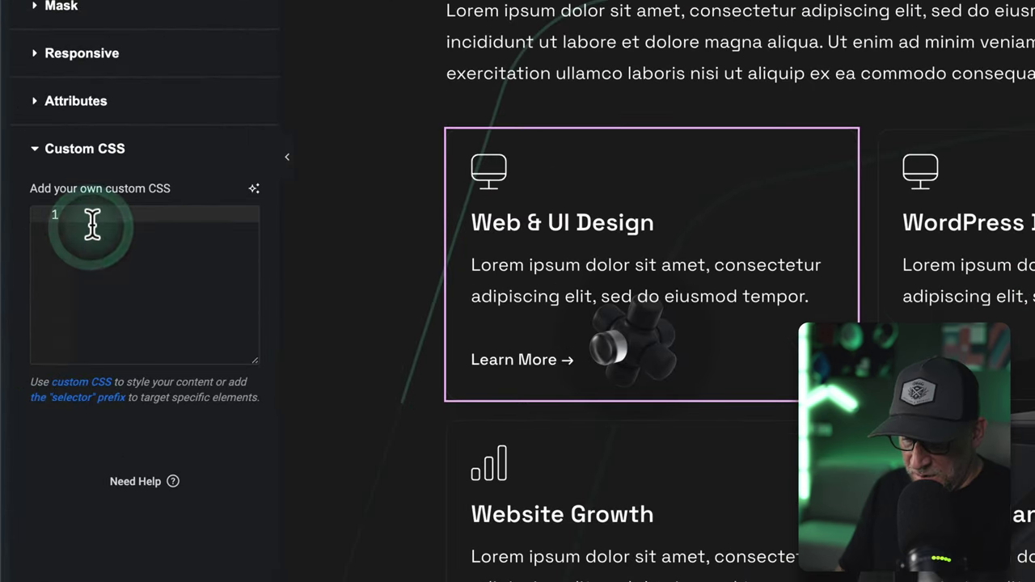
{"action": "type", "text": "sle"}
{"action": "key", "text": "Return"}
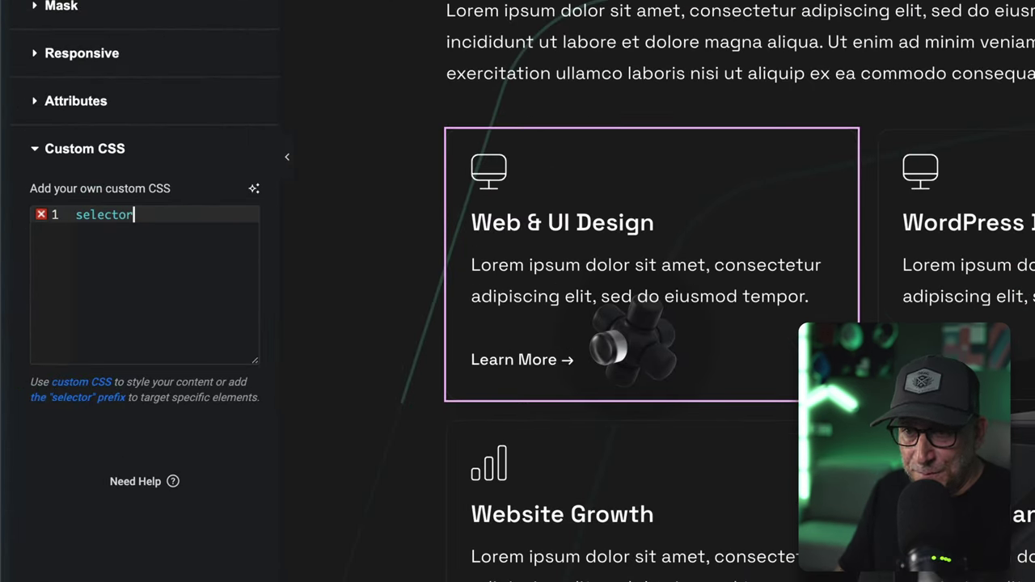
{"action": "type", "text": "{"}
{"action": "key", "text": "Return"}
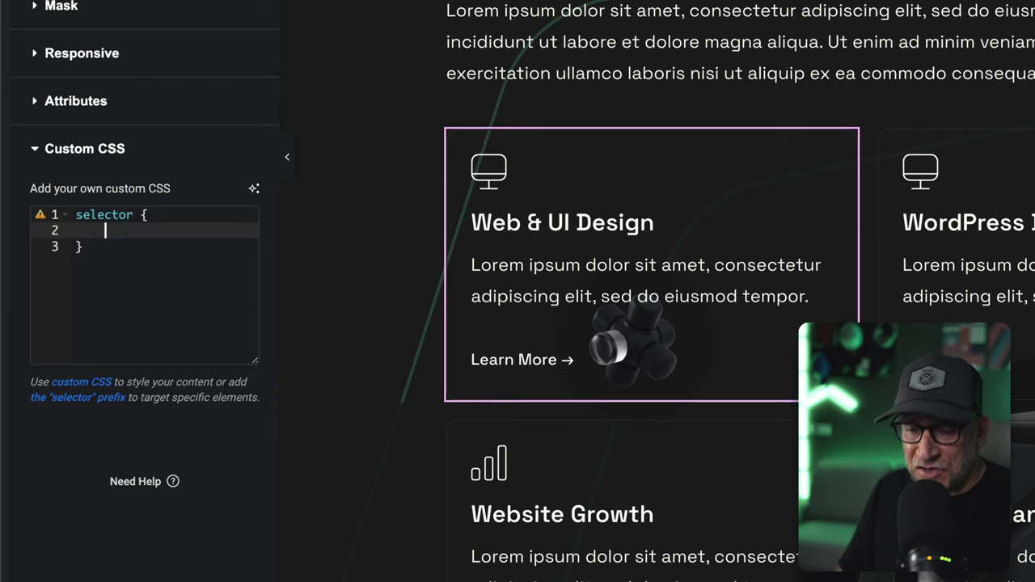
{"action": "key", "text": "ctrl+v"}
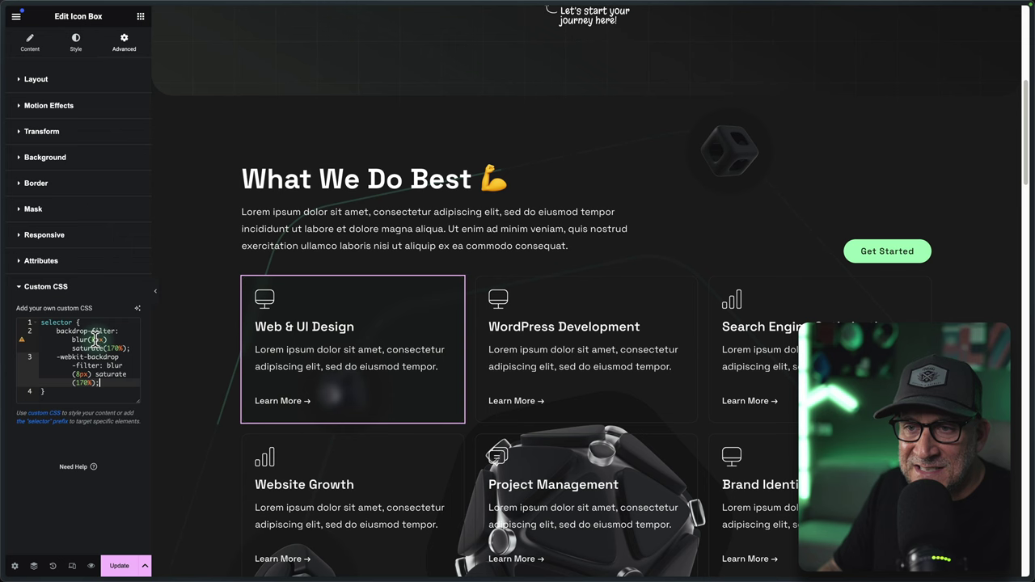
Set the blur to 4px in both the backdrop-filter and -webkit-backdrop-filter lines of the custom CSS.
{"action": "left_click", "coordinate": [80, 374]}
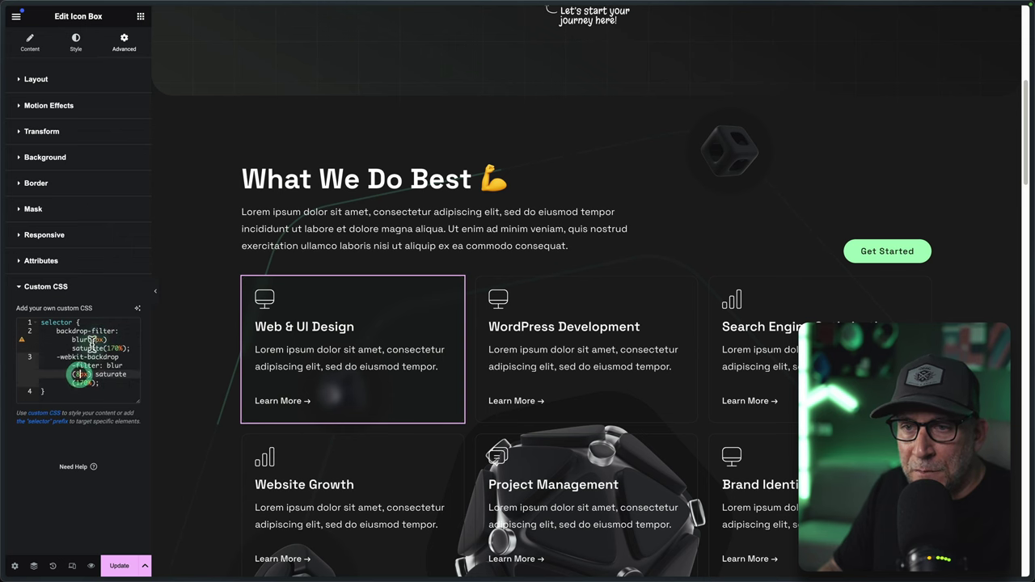
{"action": "left_click", "coordinate": [96, 340]}
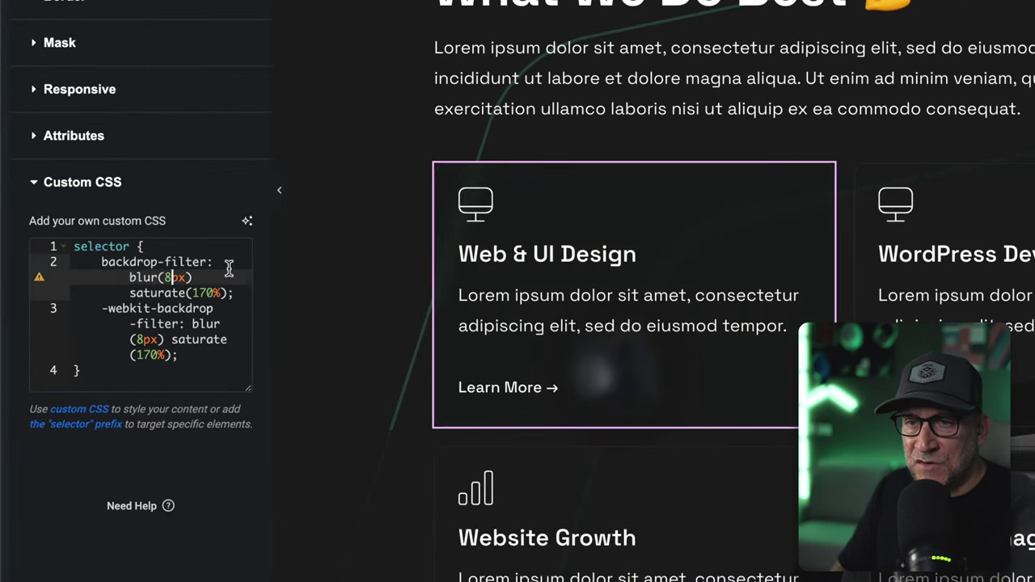
{"action": "key", "text": "BackSpace"}
{"action": "type", "text": "4"}
{"action": "left_click", "coordinate": [143, 340]}
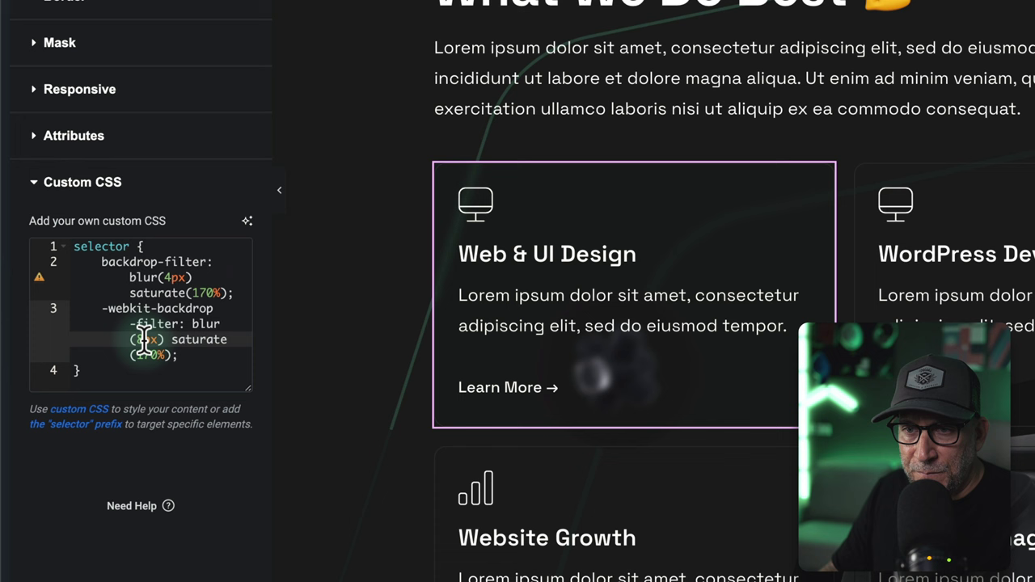
{"action": "key", "text": "BackSpace"}
{"action": "type", "text": "4"}
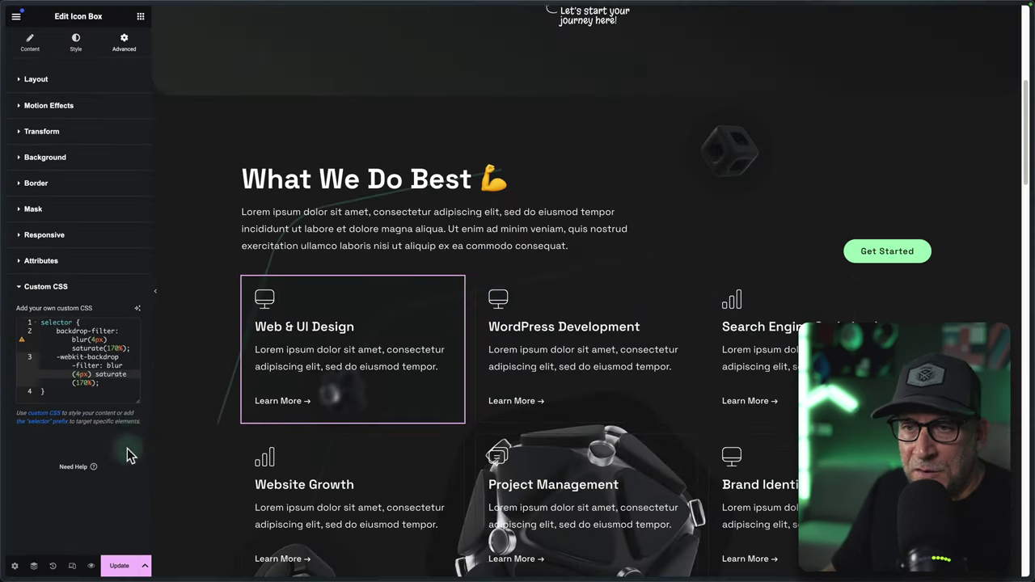
Give the Web & UI Design icon box the global Black as its background color and lower its alpha to about 0.1.
{"action": "left_click", "coordinate": [50, 158]}
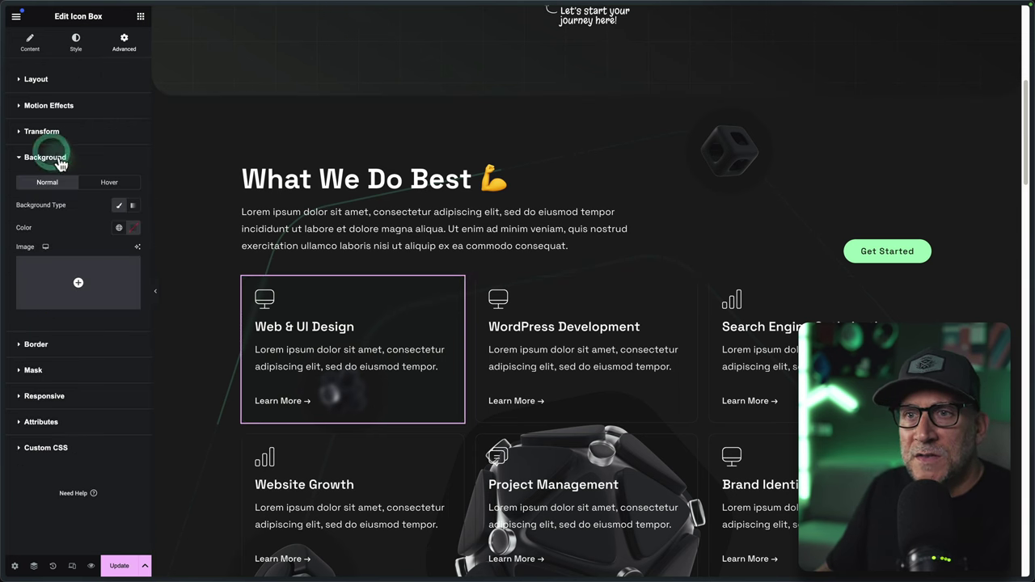
{"action": "left_click", "coordinate": [120, 230]}
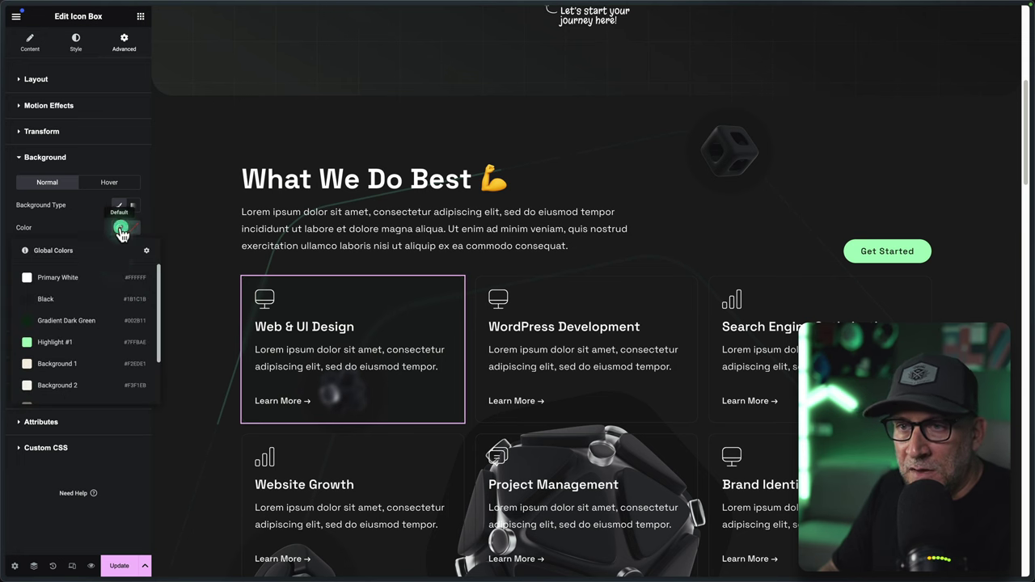
{"action": "left_click", "coordinate": [56, 298]}
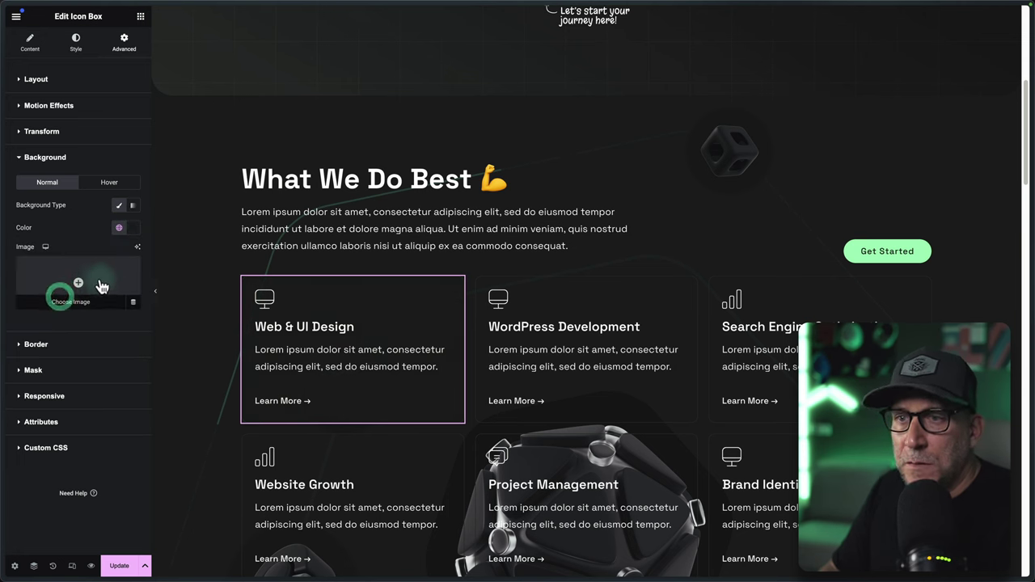
{"action": "left_click", "coordinate": [132, 227]}
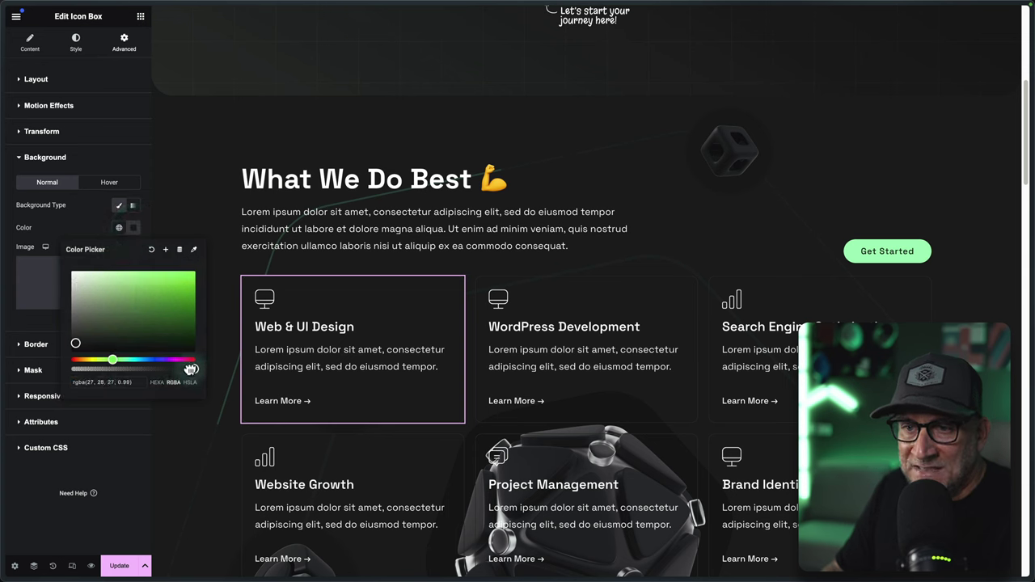
{"action": "left_click_drag", "start_coordinate": [191, 369], "coordinate": [119, 374]}
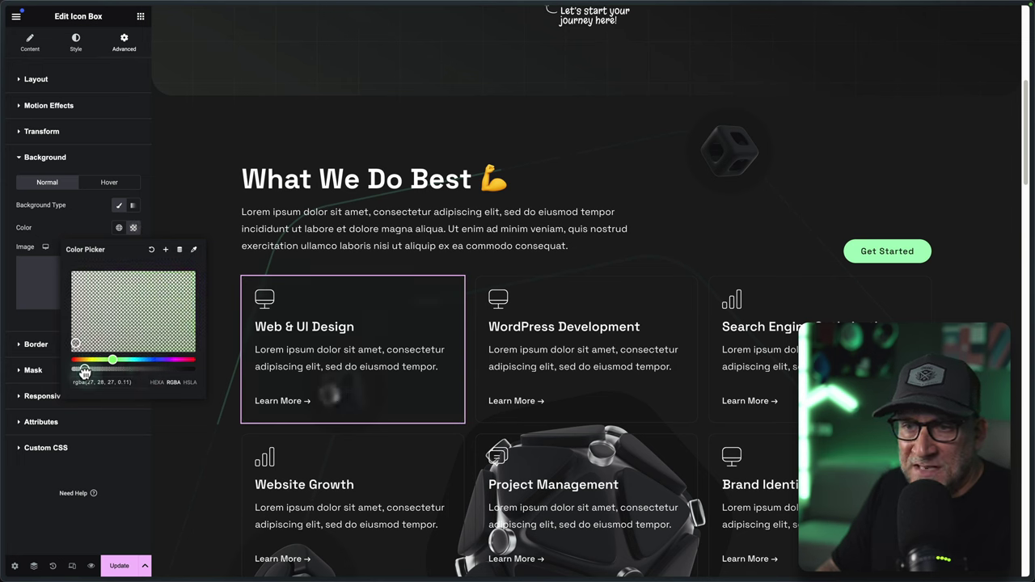
Set the card opacity to 10% in the Glassmorphism CSS Generator tab and compare it with the icon box's background alpha in Elementor.
{"action": "mouse_move", "coordinate": [5, 323]}
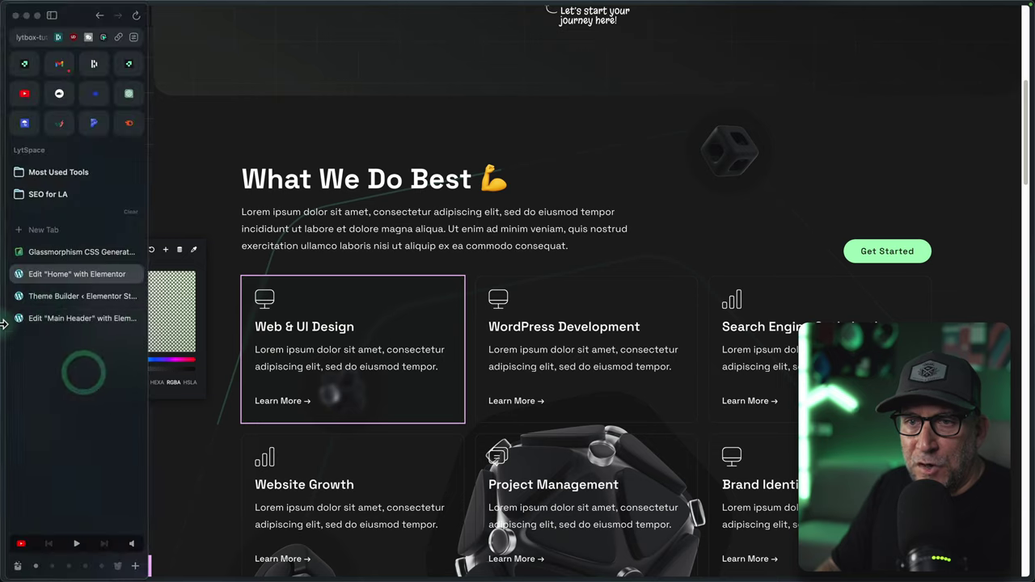
{"action": "left_click", "coordinate": [55, 256]}
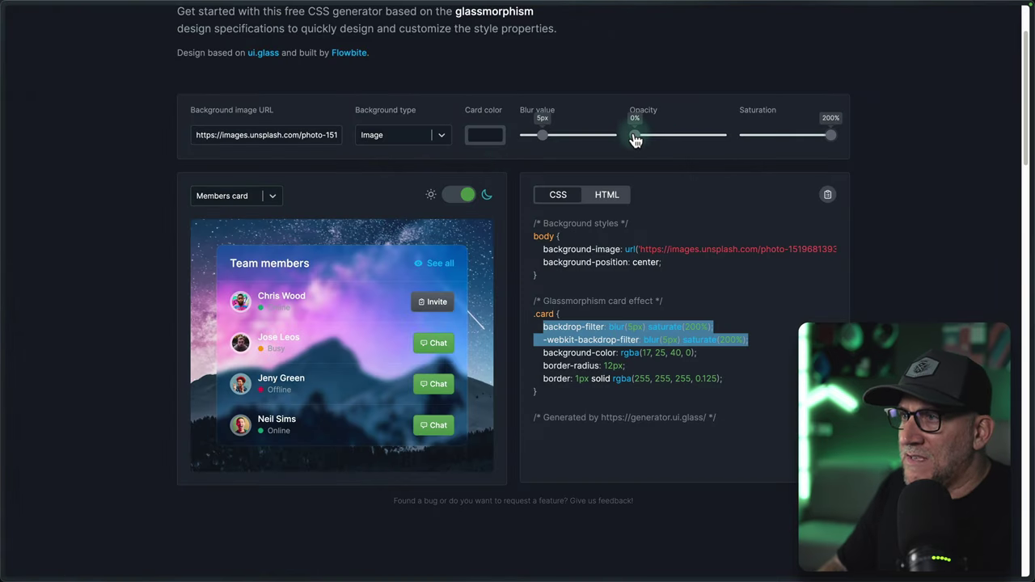
{"action": "left_click_drag", "start_coordinate": [636, 141], "coordinate": [641, 142]}
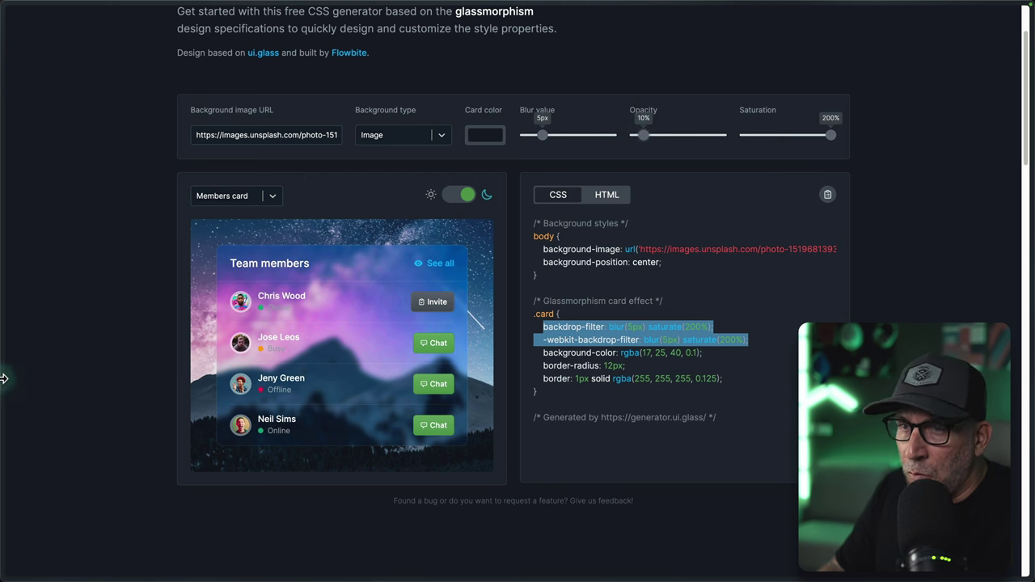
{"action": "mouse_move", "coordinate": [4, 378]}
{"action": "left_click", "coordinate": [58, 272]}
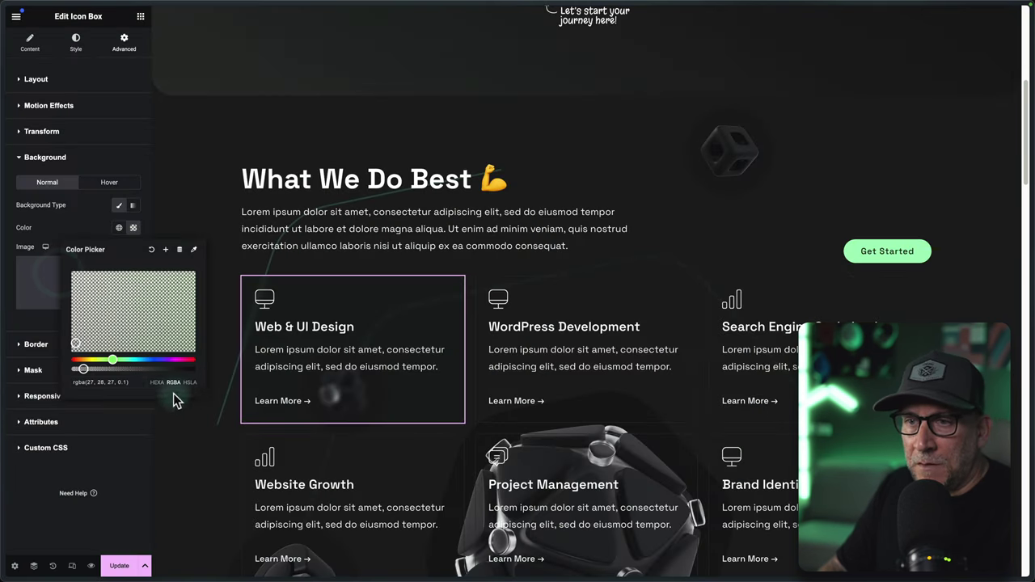
{"action": "double_click", "coordinate": [122, 382]}
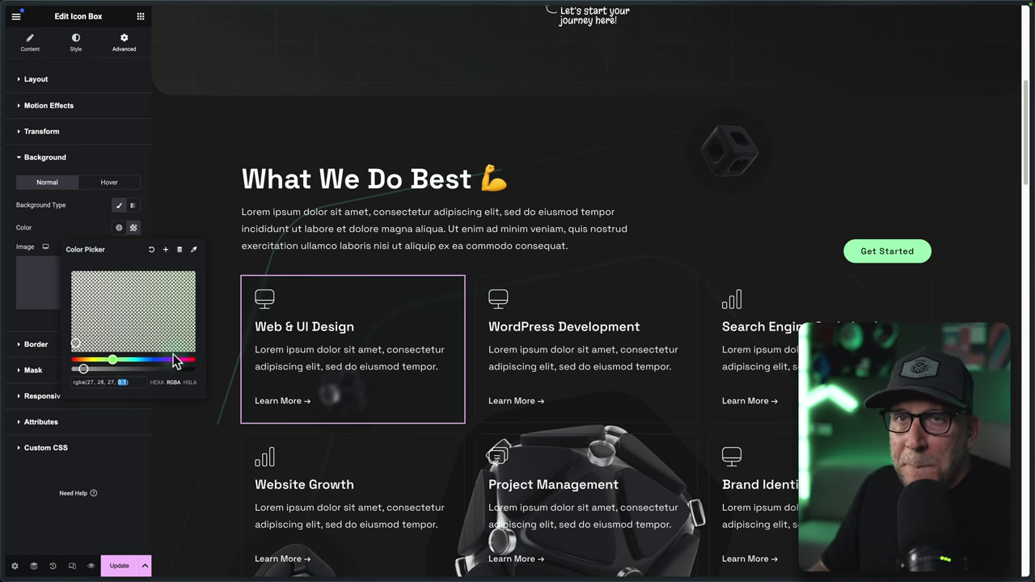
{"action": "left_click", "coordinate": [92, 229]}
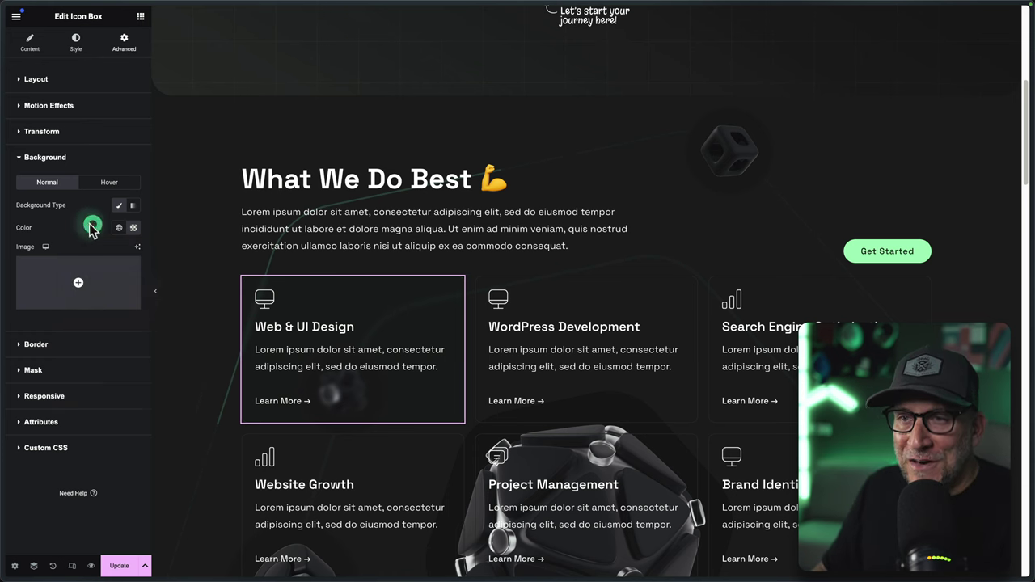
Change the icon box's background type to gradient and set both gradient colors to the global Primary White.
{"action": "left_click", "coordinate": [134, 207]}
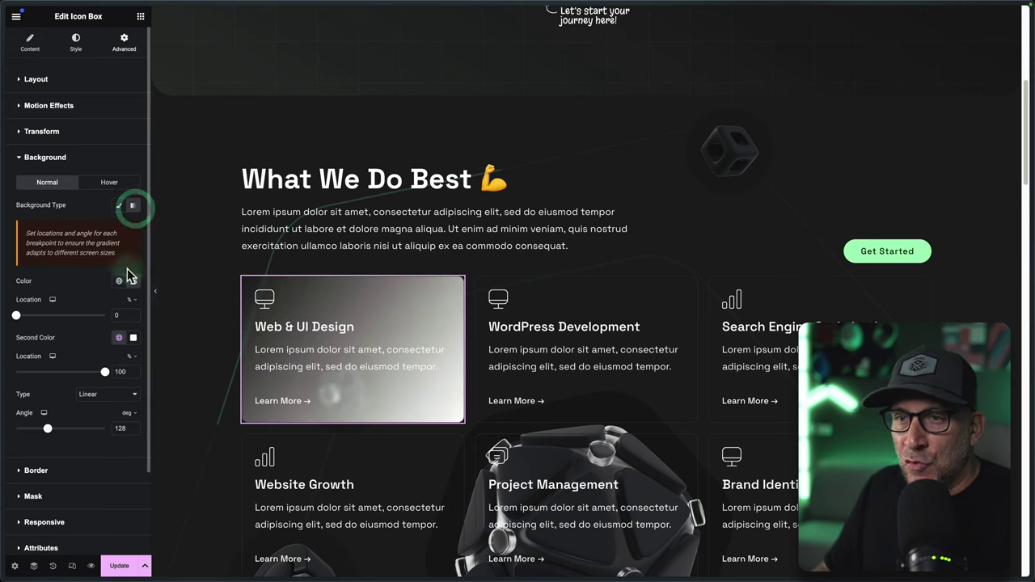
{"action": "left_click", "coordinate": [121, 280]}
{"action": "left_click", "coordinate": [81, 331]}
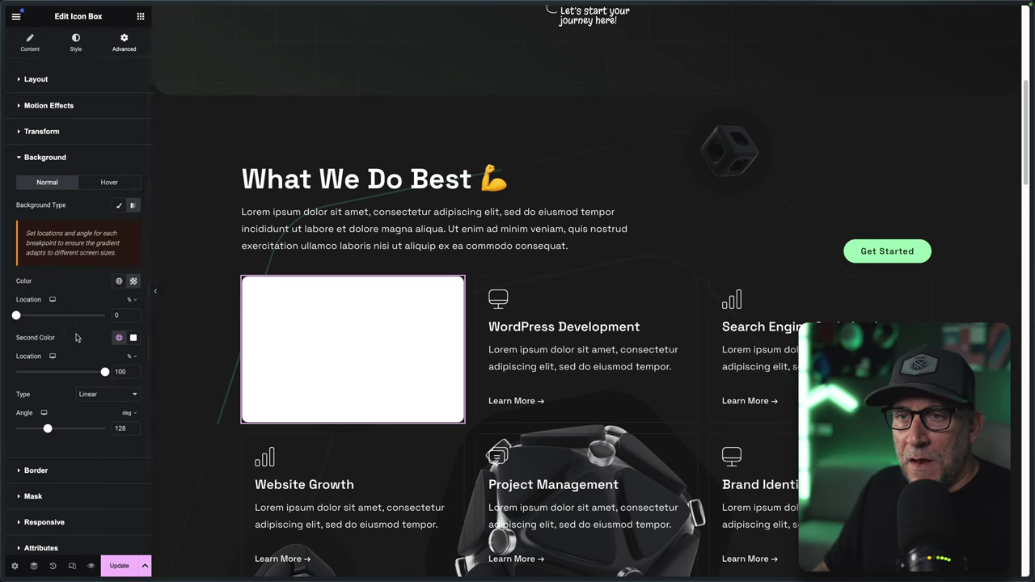
{"action": "left_click", "coordinate": [119, 337]}
{"action": "left_click", "coordinate": [73, 388]}
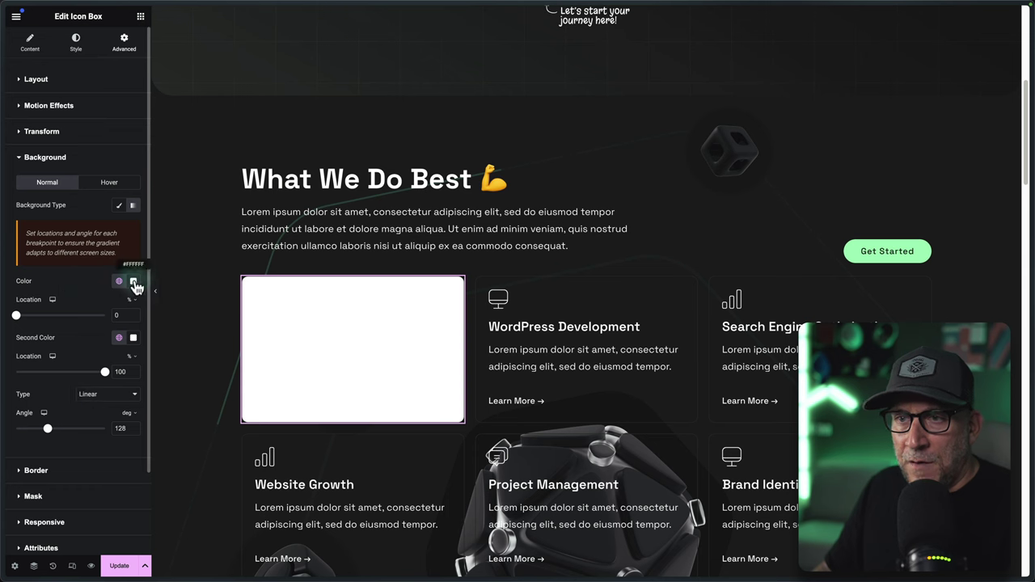
Lower the opacity of the gradient's first color to nearly zero.
{"action": "left_click", "coordinate": [134, 280]}
{"action": "left_click_drag", "start_coordinate": [194, 424], "coordinate": [70, 426]}
{"action": "left_click", "coordinate": [81, 279]}
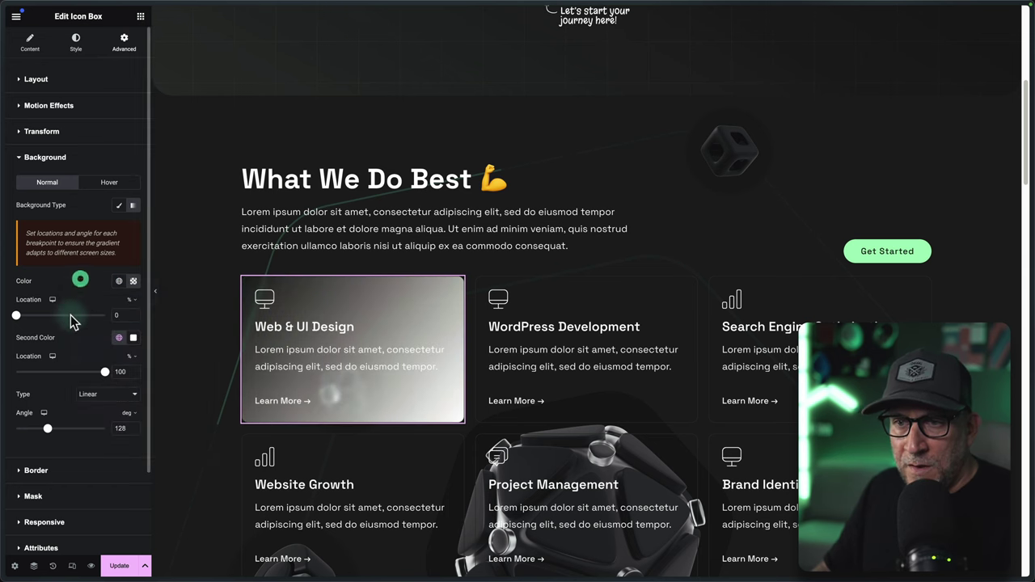
Set the gradient's second color to rgba(255, 255, 255, 0.05) and its angle to 140 degrees.
{"action": "left_click", "coordinate": [134, 338]}
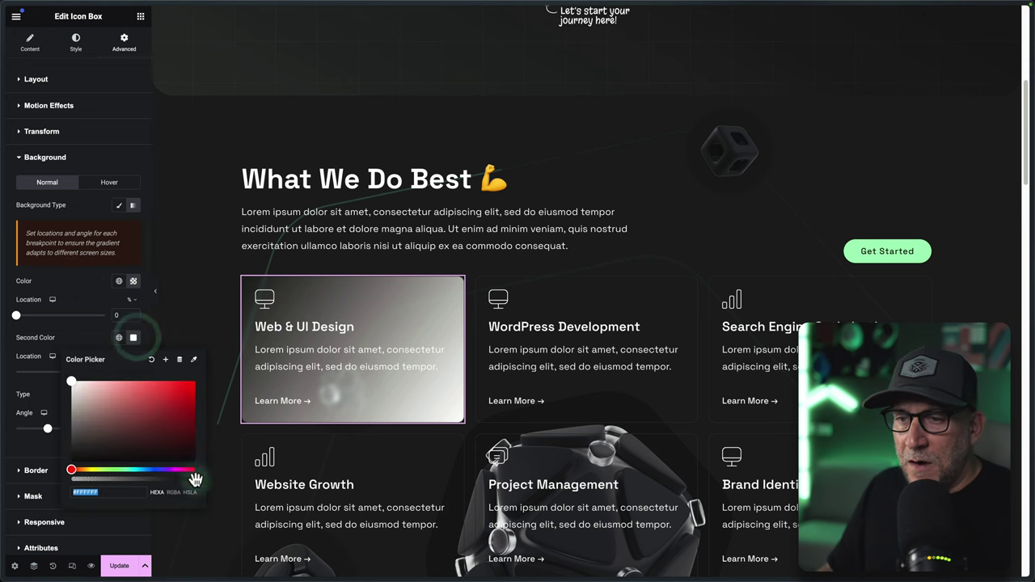
{"action": "left_click", "coordinate": [173, 492]}
{"action": "left_click_drag", "start_coordinate": [195, 479], "coordinate": [105, 480]}
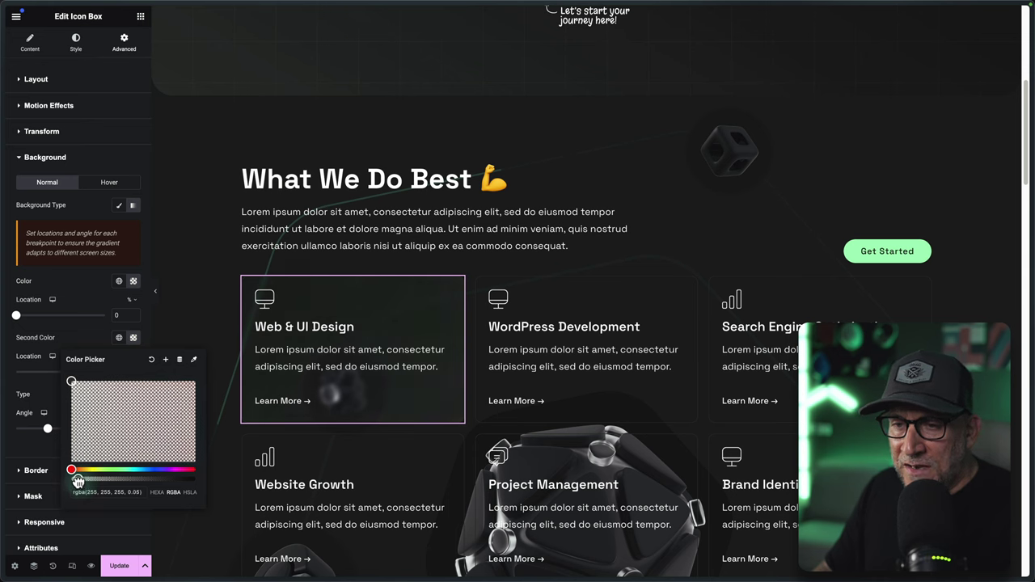
{"action": "left_click", "coordinate": [40, 393]}
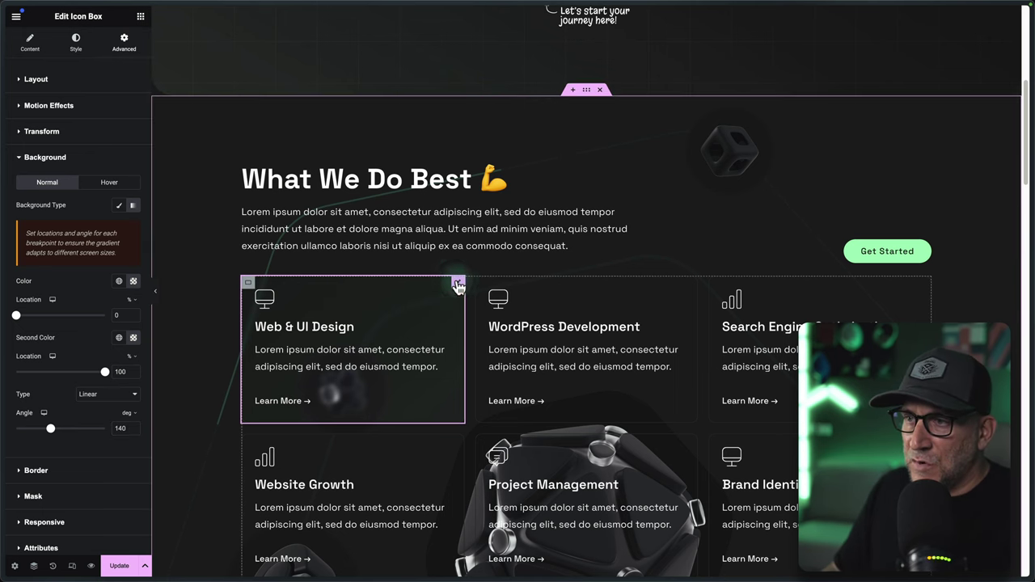
Copy the Web & UI Design icon box and paste its style onto the other icon boxes in the What We Do Best section.
{"action": "right_click", "coordinate": [458, 285]}
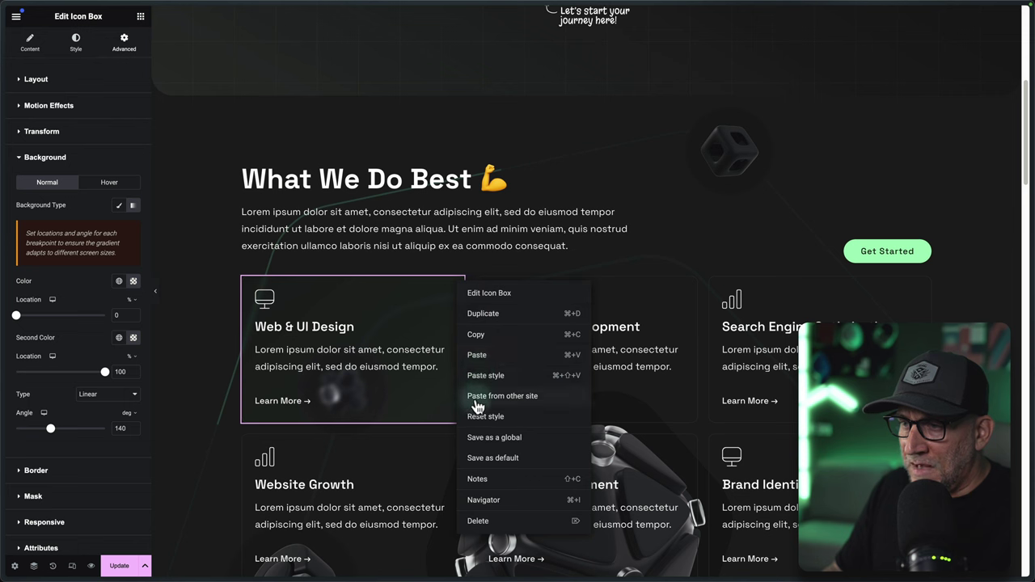
{"action": "left_click", "coordinate": [476, 334]}
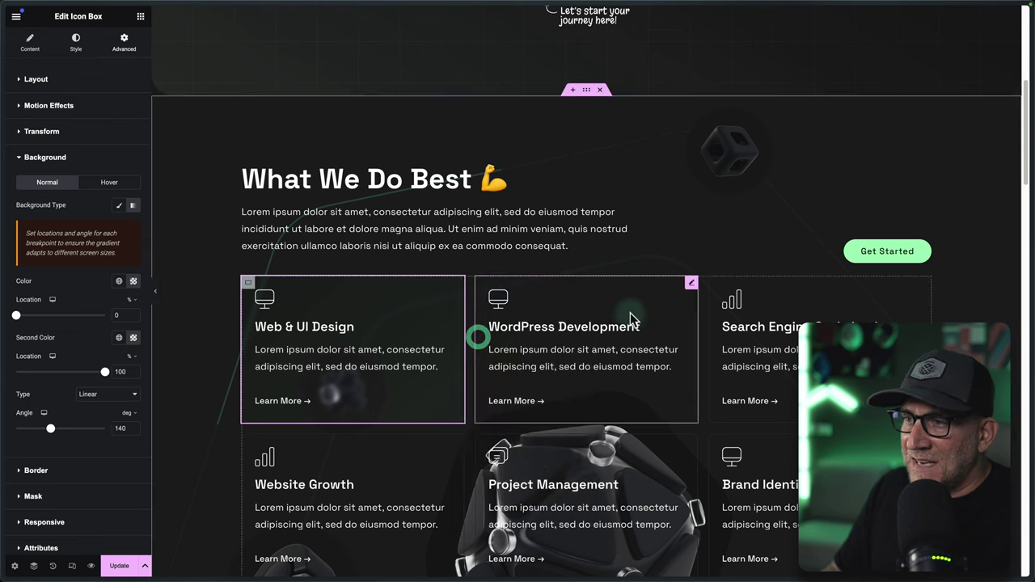
{"action": "right_click", "coordinate": [688, 286]}
{"action": "left_click", "coordinate": [715, 358]}
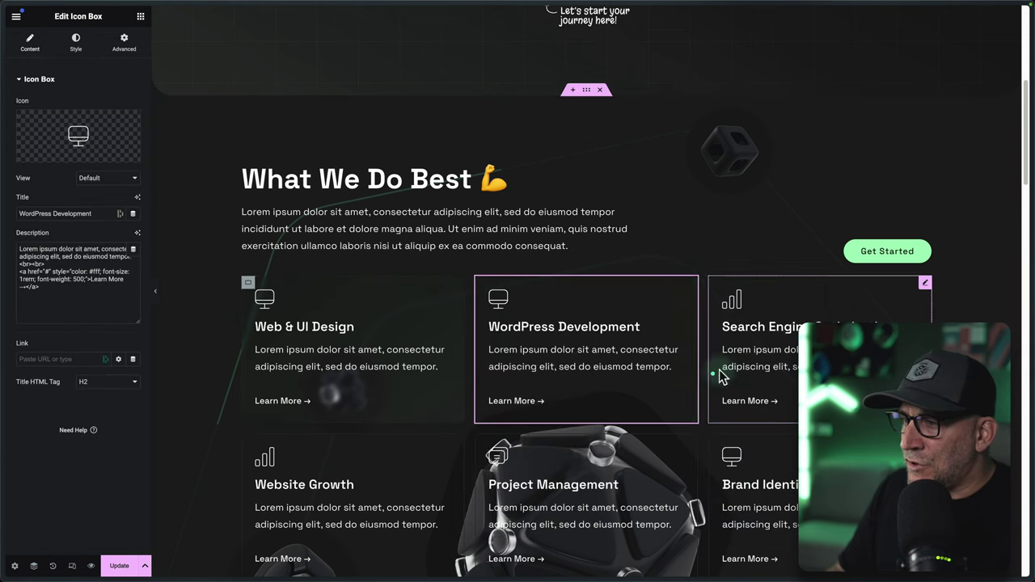
{"action": "right_click", "coordinate": [926, 284]}
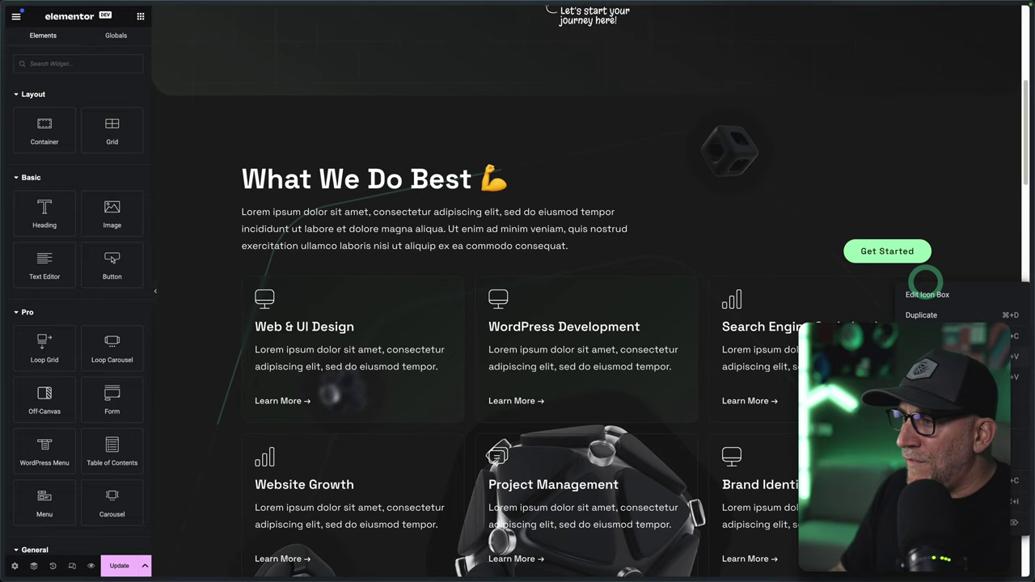
{"action": "key", "text": "Escape"}
{"action": "scroll", "coordinate": [929, 291], "scroll_direction": "down", "scroll_amount": 2}
{"action": "left_click", "coordinate": [448, 348]}
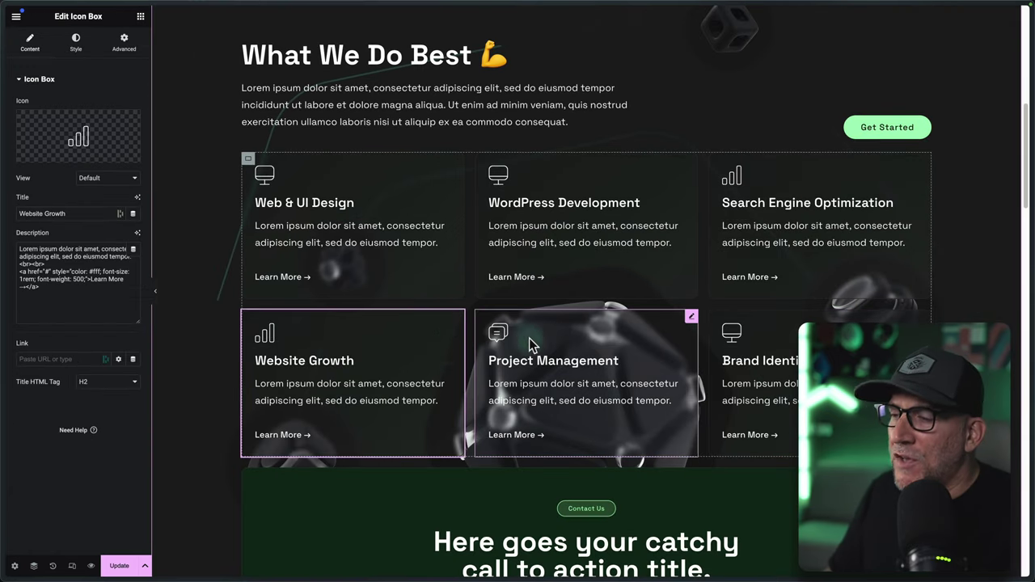
Select the Project Management icon box and open its advanced settings.
{"action": "left_click", "coordinate": [690, 321]}
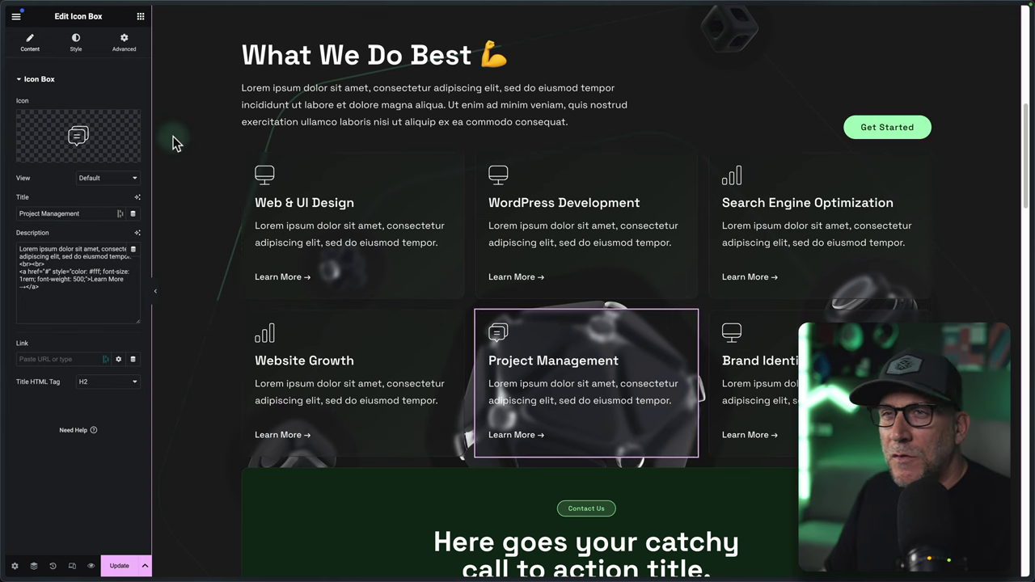
{"action": "left_click", "coordinate": [126, 48]}
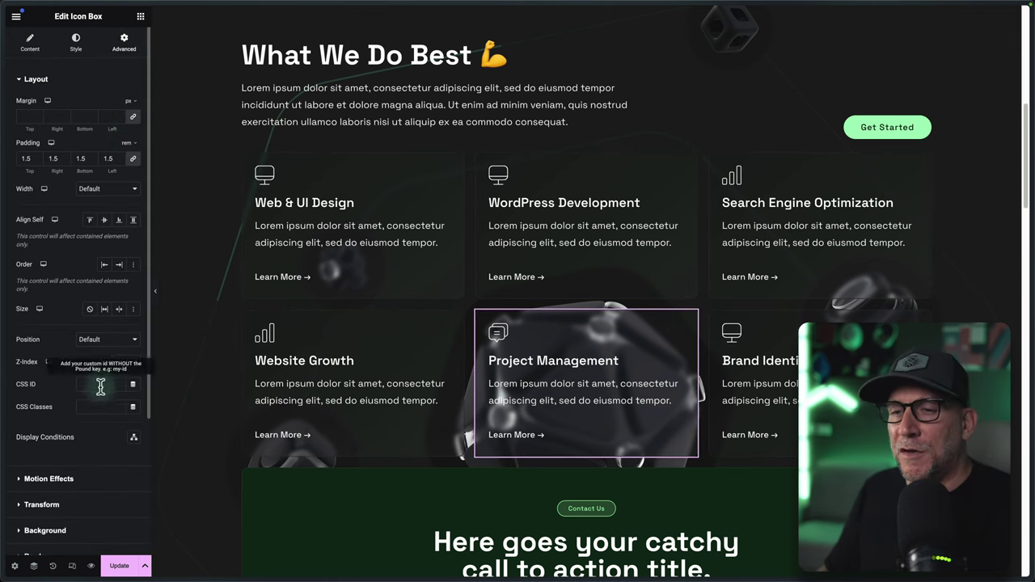
{"action": "scroll", "coordinate": [48, 396], "scroll_direction": "down", "scroll_amount": 3}
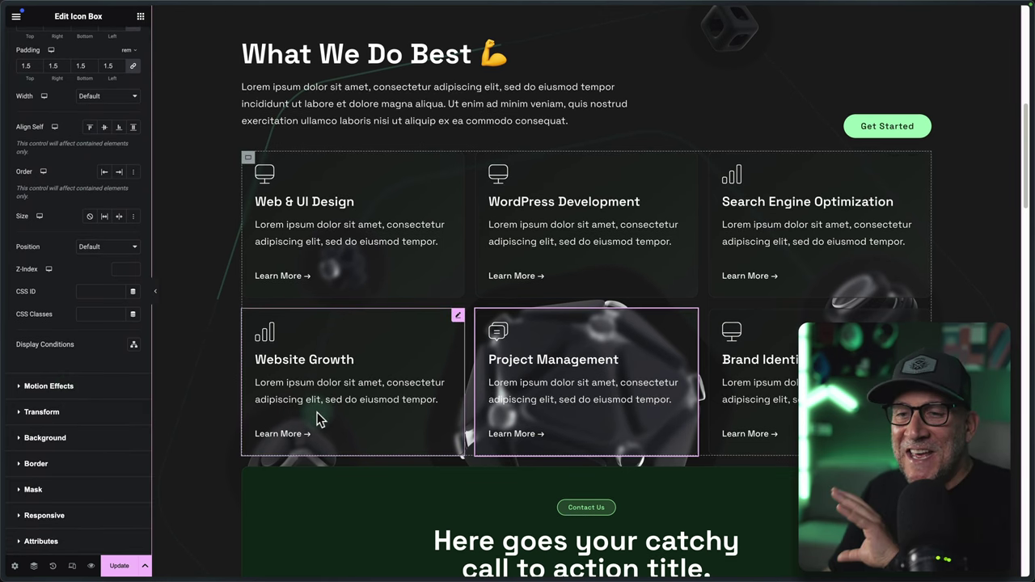
Select the green call-to-action container below the service icon boxes and show it in the Navigator.
{"action": "scroll", "coordinate": [317, 415], "scroll_direction": "down", "scroll_amount": 2}
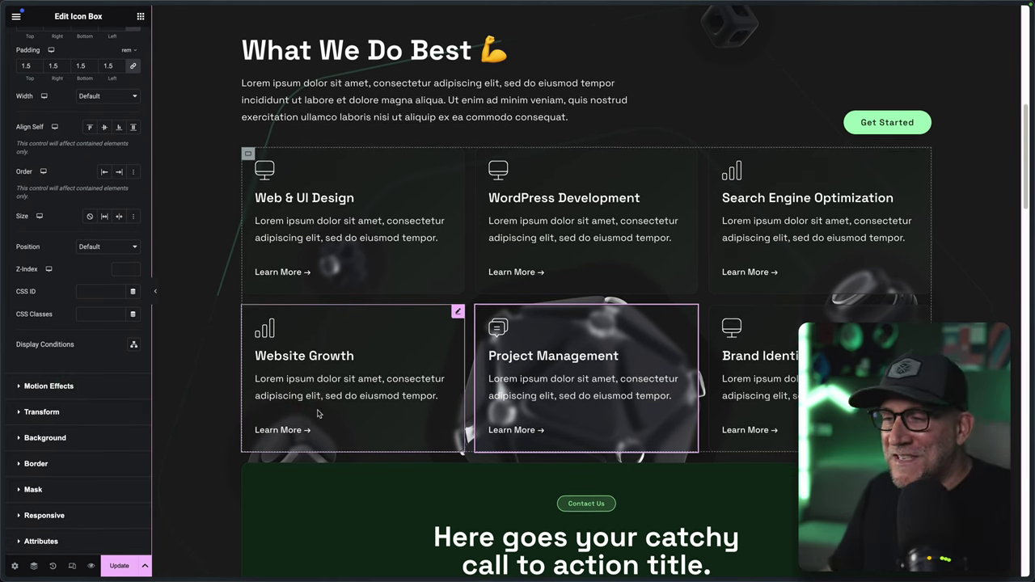
{"action": "scroll", "coordinate": [271, 404], "scroll_direction": "down", "scroll_amount": 3}
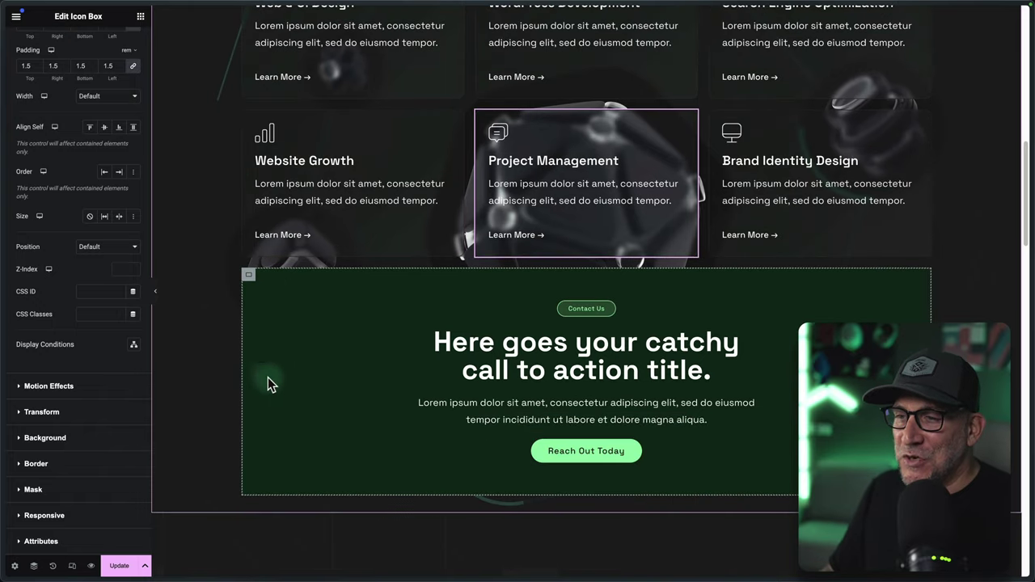
{"action": "left_click", "coordinate": [249, 279]}
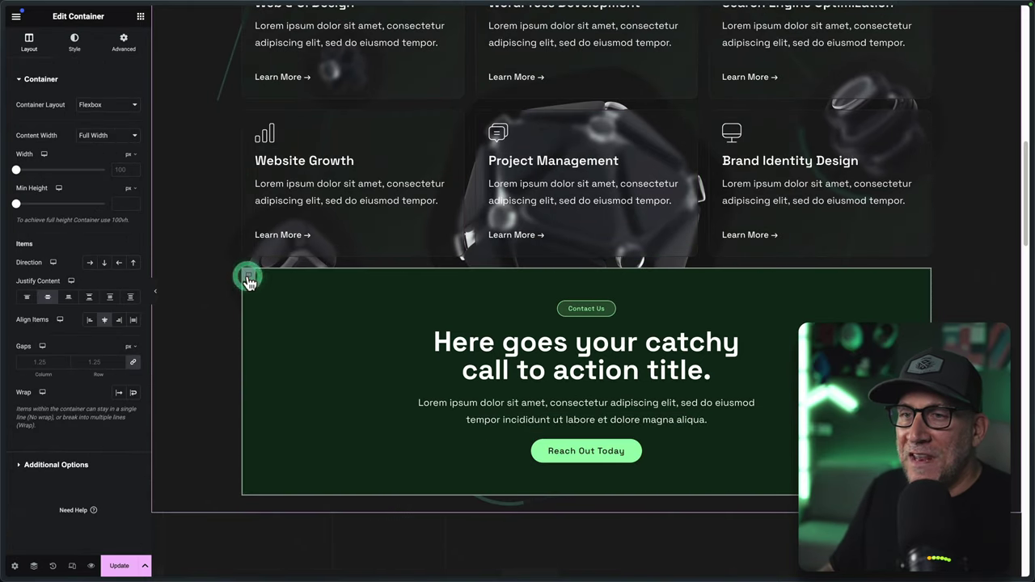
{"action": "right_click", "coordinate": [249, 278]}
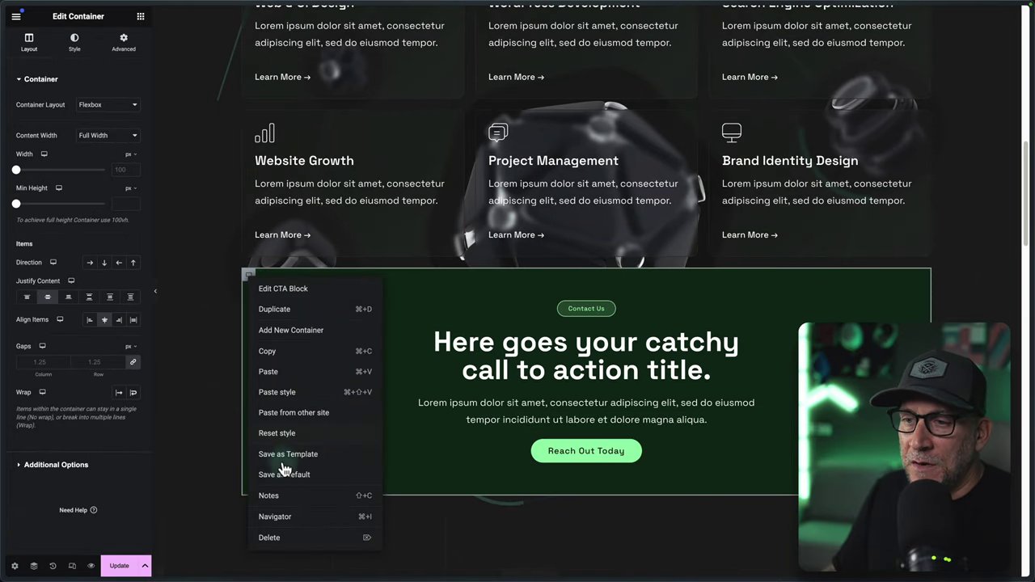
{"action": "left_click", "coordinate": [279, 517]}
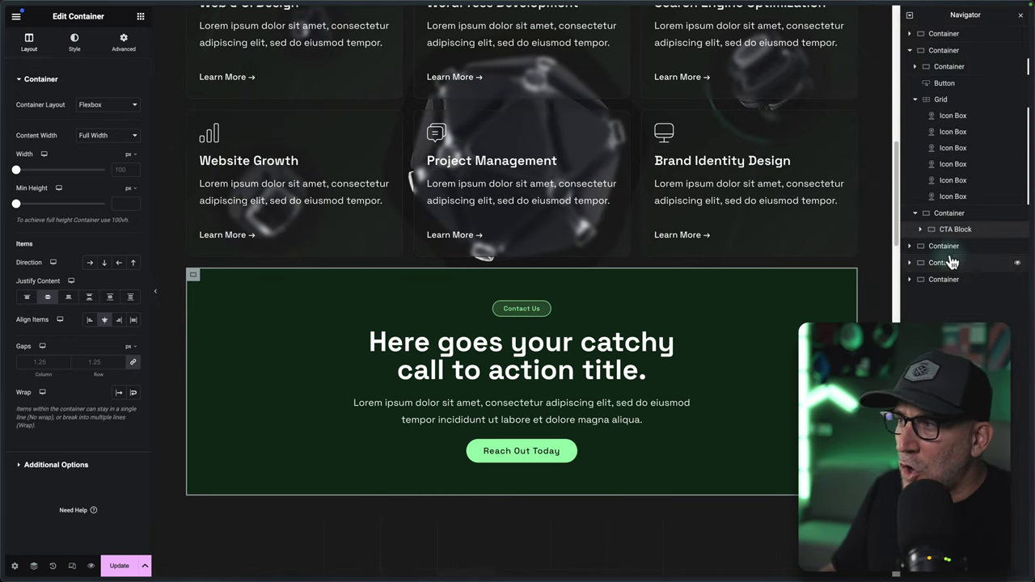
Set the CTA Block's background to a custom, nearly transparent dark green, rgba(0, 43, 17, 0.1).
{"action": "left_click", "coordinate": [75, 40]}
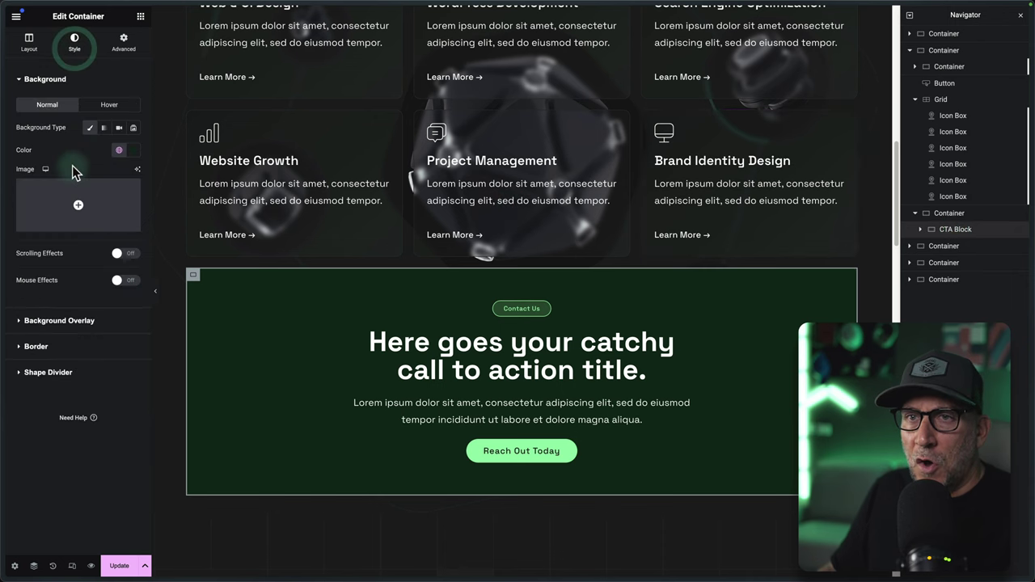
{"action": "left_click", "coordinate": [119, 150]}
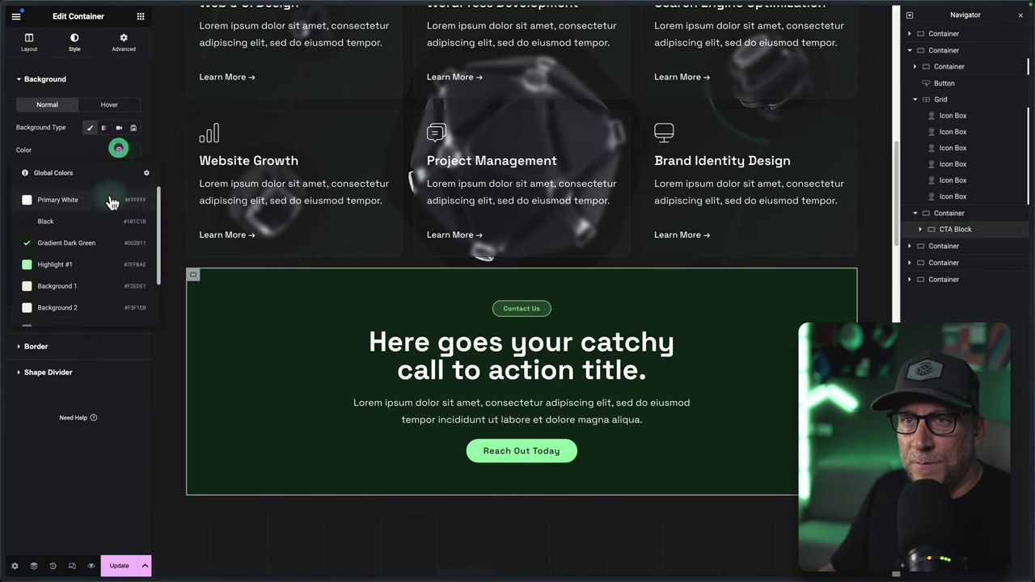
{"action": "left_click", "coordinate": [133, 151]}
{"action": "left_click_drag", "start_coordinate": [194, 289], "coordinate": [84, 291]}
{"action": "left_click", "coordinate": [173, 305]}
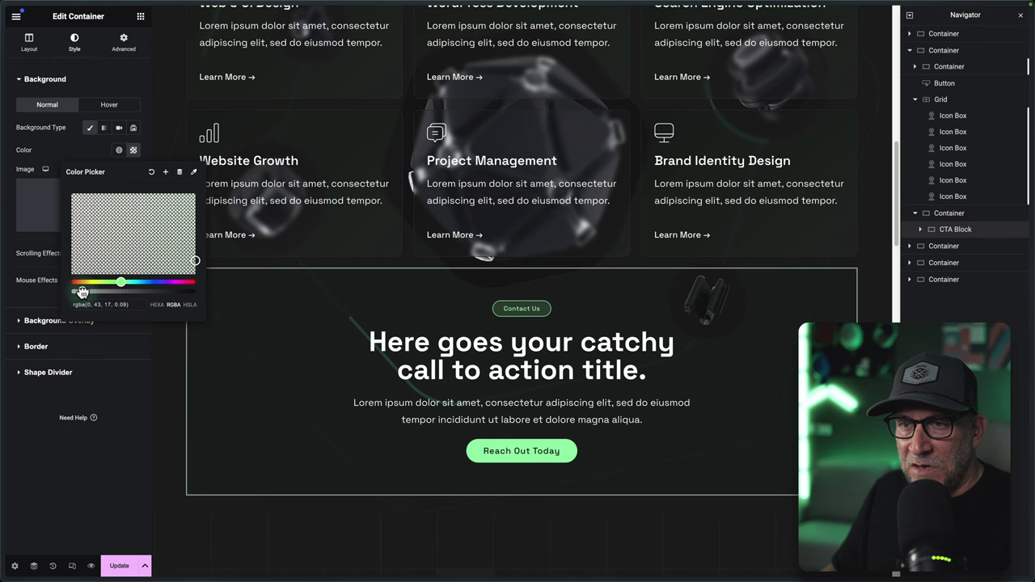
Copy the backdrop-filter and -webkit-backdrop-filter lines from the Glassmorphism CSS Generator and return to the Home page editor.
{"action": "mouse_move", "coordinate": [8, 279]}
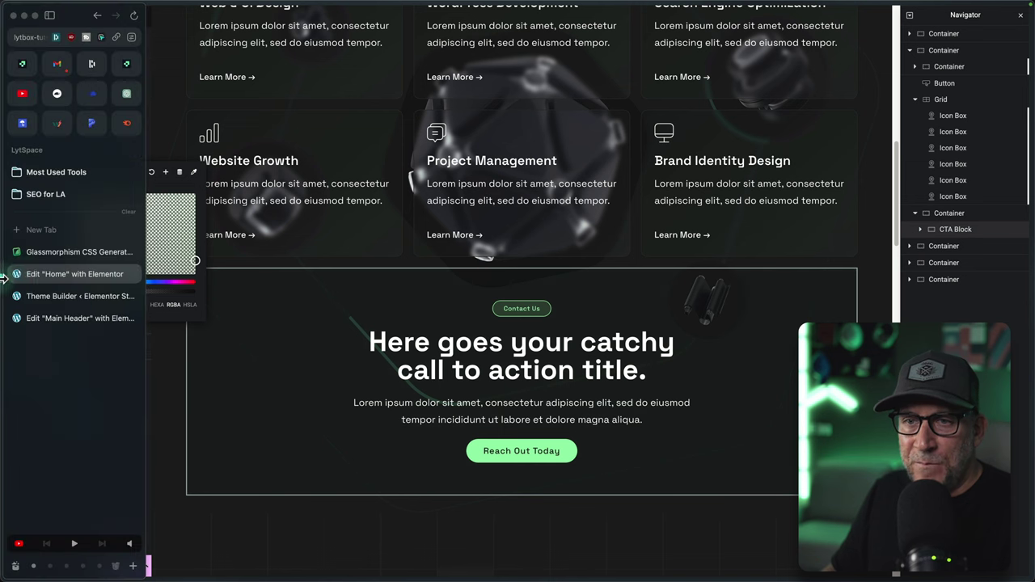
{"action": "left_click", "coordinate": [36, 259]}
{"action": "left_click", "coordinate": [599, 333]}
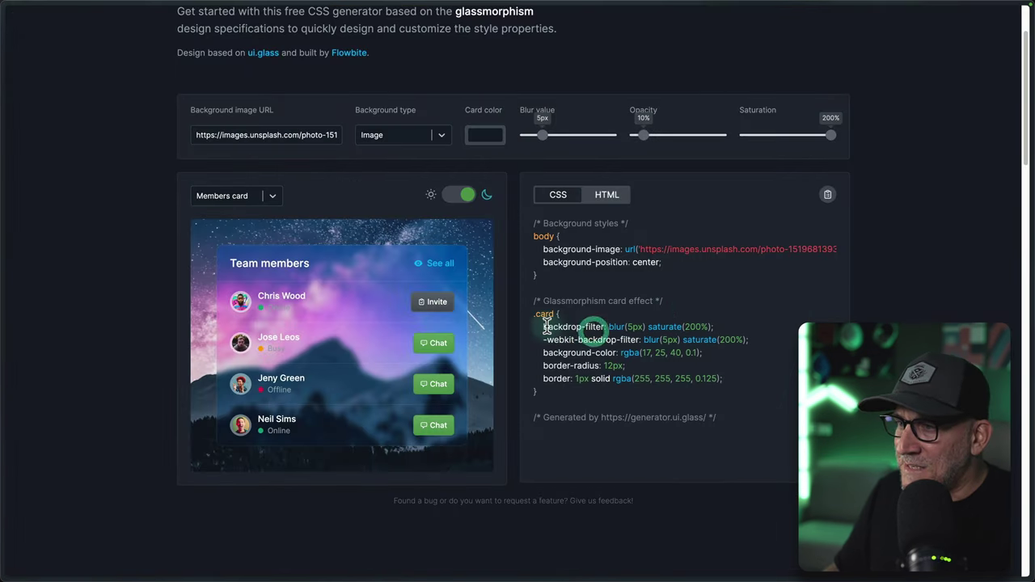
{"action": "left_click_drag", "start_coordinate": [543, 327], "coordinate": [685, 340]}
{"action": "left_click", "coordinate": [32, 271]}
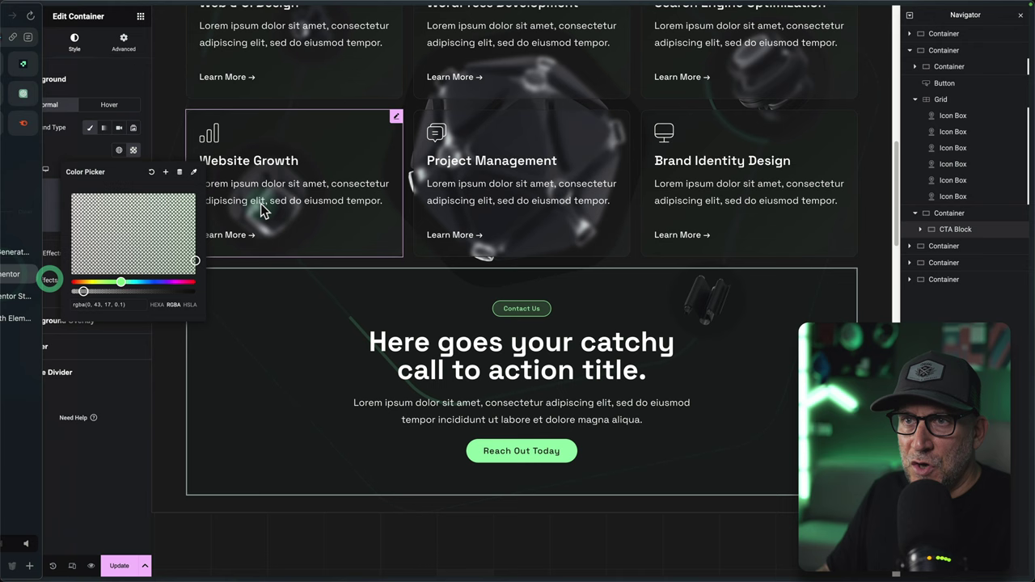
Add a custom CSS selector rule to the CTA Block containing the copied blur(5px) saturate(200%) backdrop-filter lines.
{"action": "left_click", "coordinate": [123, 44]}
{"action": "scroll", "coordinate": [44, 493], "scroll_direction": "down", "scroll_amount": 2}
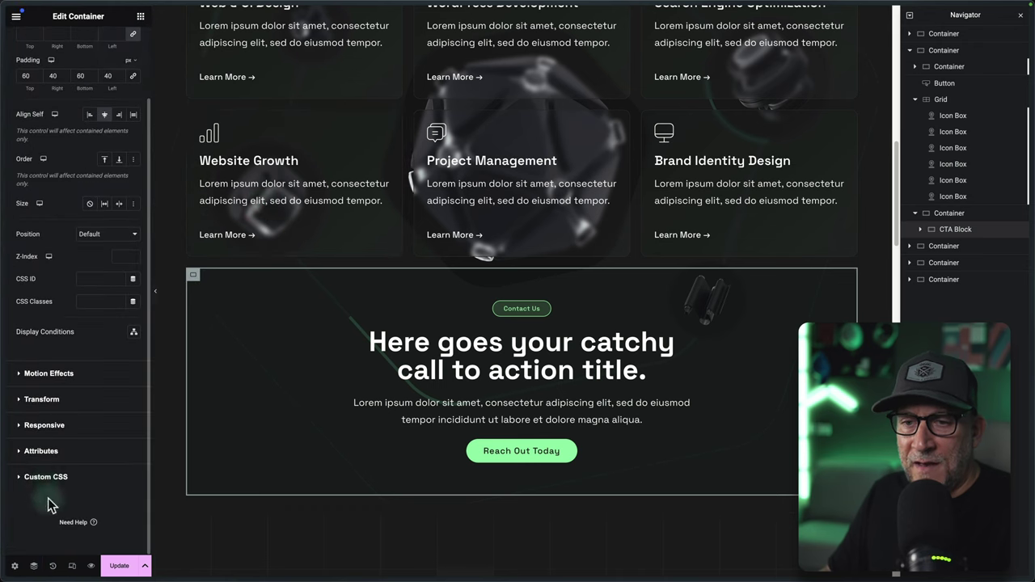
{"action": "left_click", "coordinate": [49, 482]}
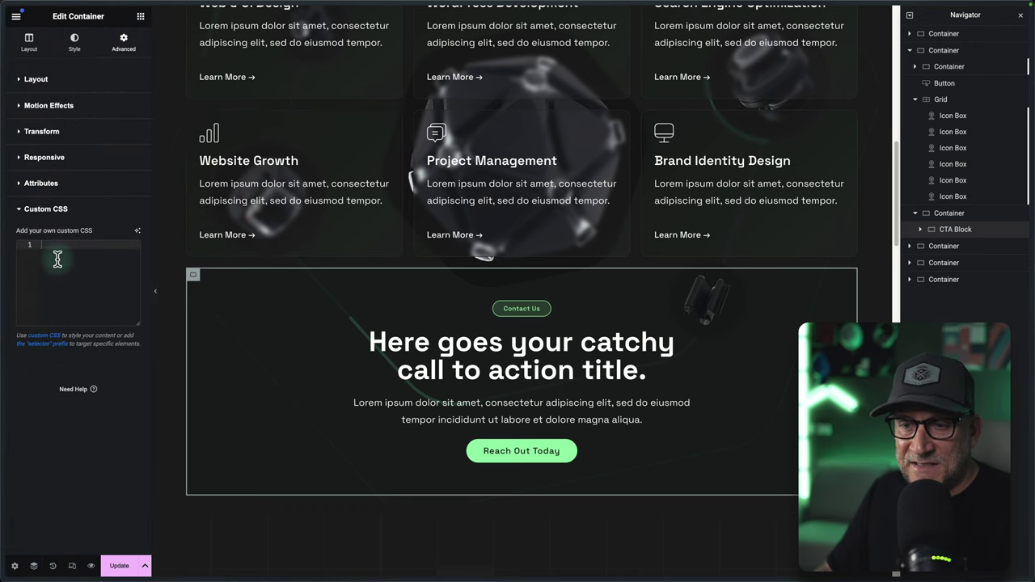
{"action": "type", "text": "se"}
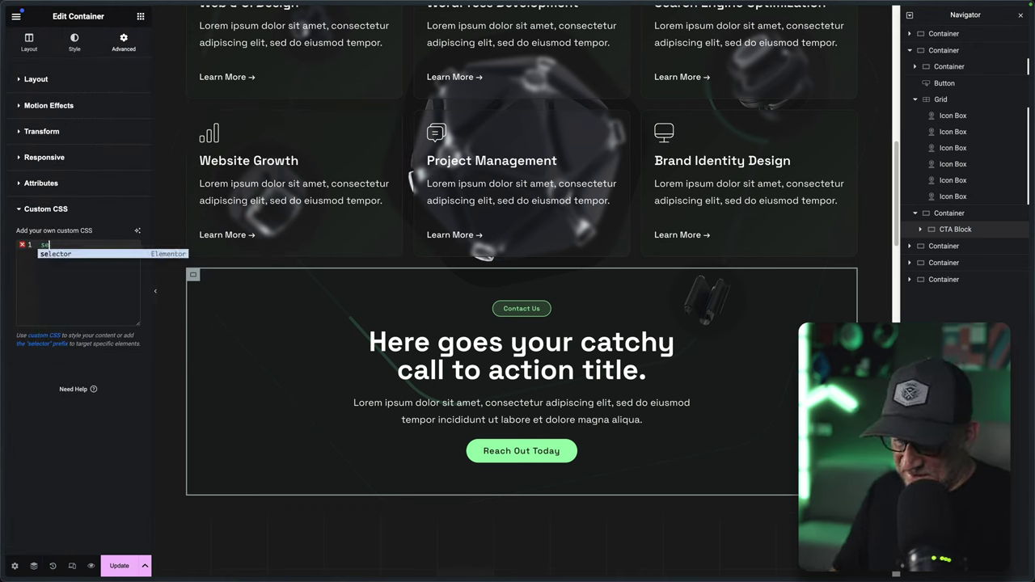
{"action": "type", "text": "l"}
{"action": "key", "text": "Return"}
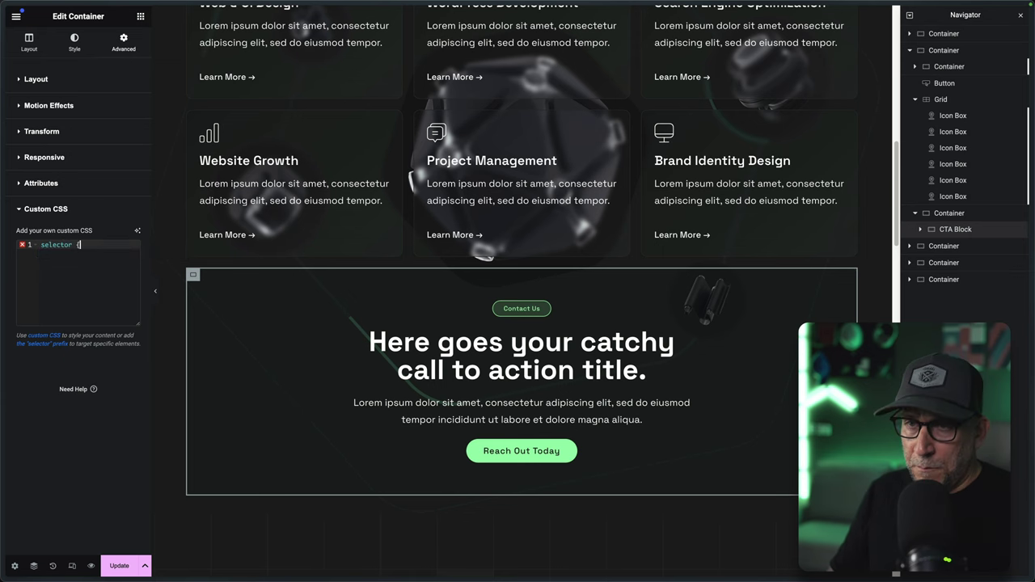
{"action": "type", "text": "{"}
{"action": "key", "text": "Return"}
{"action": "key", "text": "ctrl+v"}
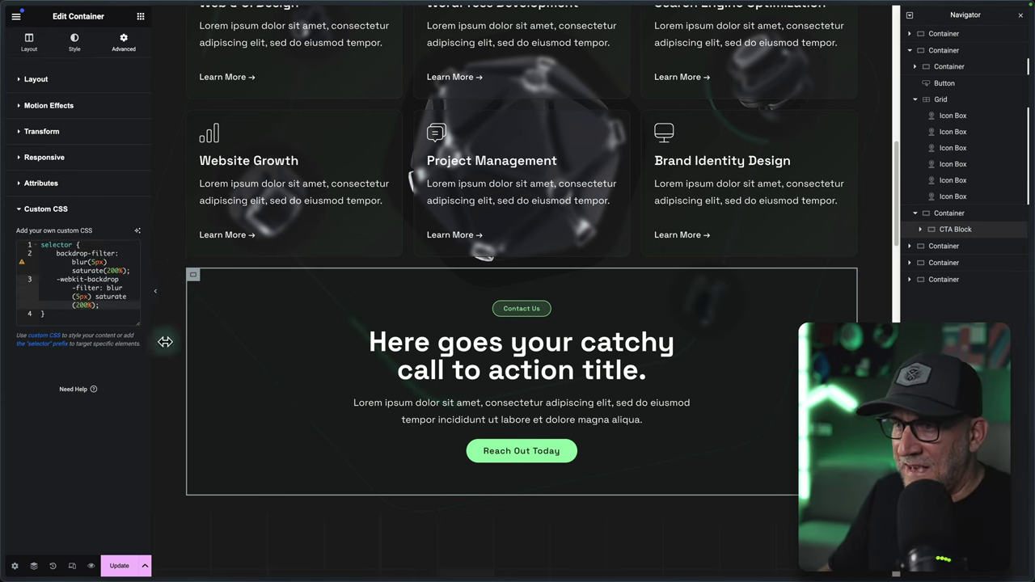
Open the Web & UI Design icon box in the light section with the mountain lake background for editing.
{"action": "scroll", "coordinate": [324, 340], "scroll_direction": "down", "scroll_amount": 1}
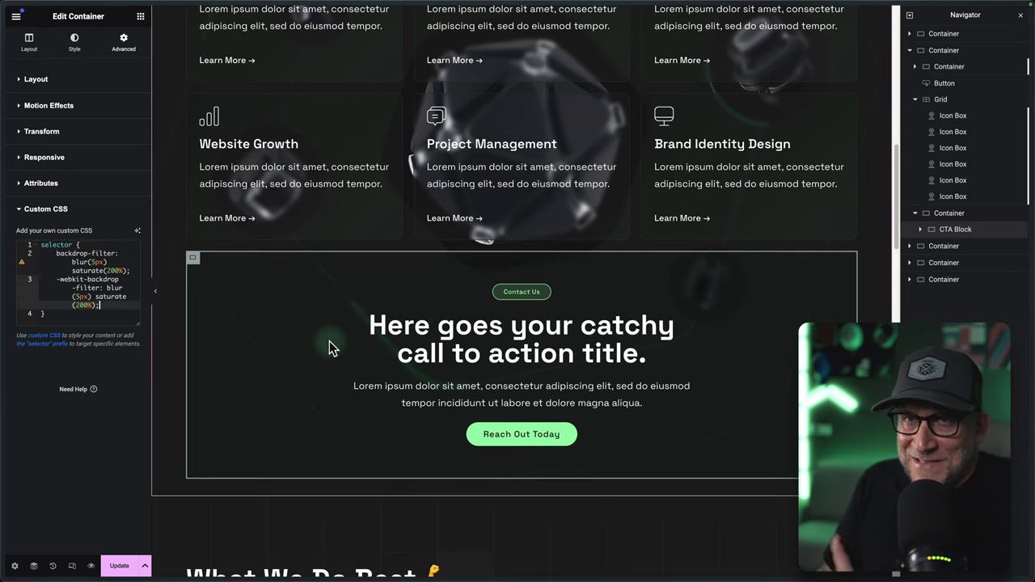
{"action": "scroll", "coordinate": [335, 356], "scroll_direction": "down", "scroll_amount": 3}
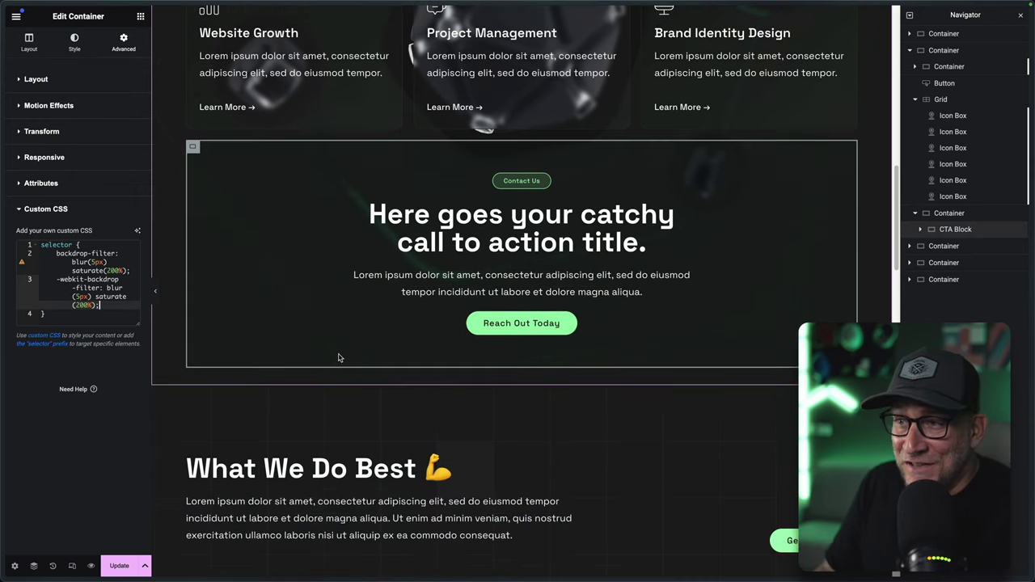
{"action": "scroll", "coordinate": [339, 358], "scroll_direction": "down", "scroll_amount": 15}
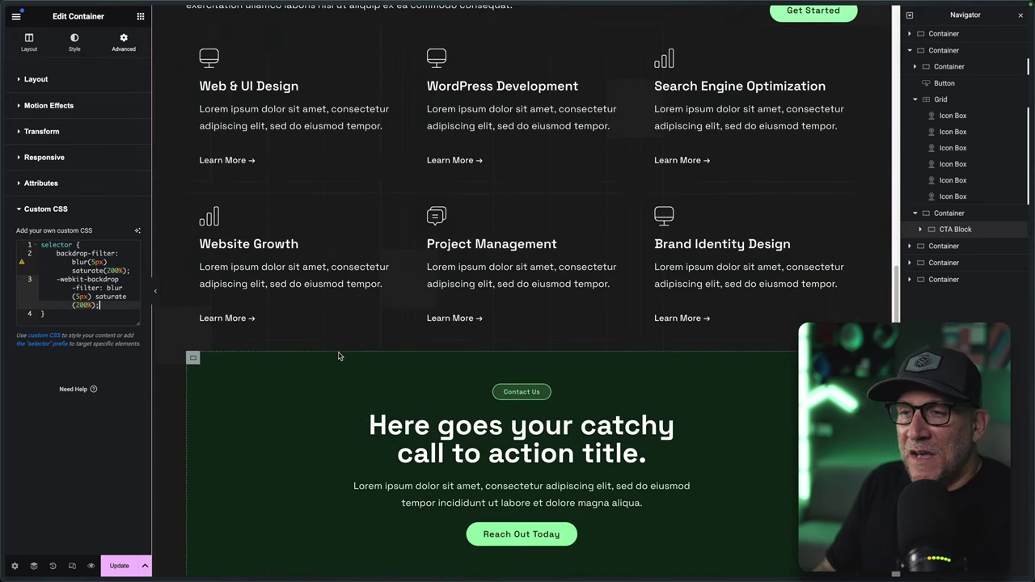
{"action": "scroll", "coordinate": [339, 358], "scroll_direction": "down", "scroll_amount": 7}
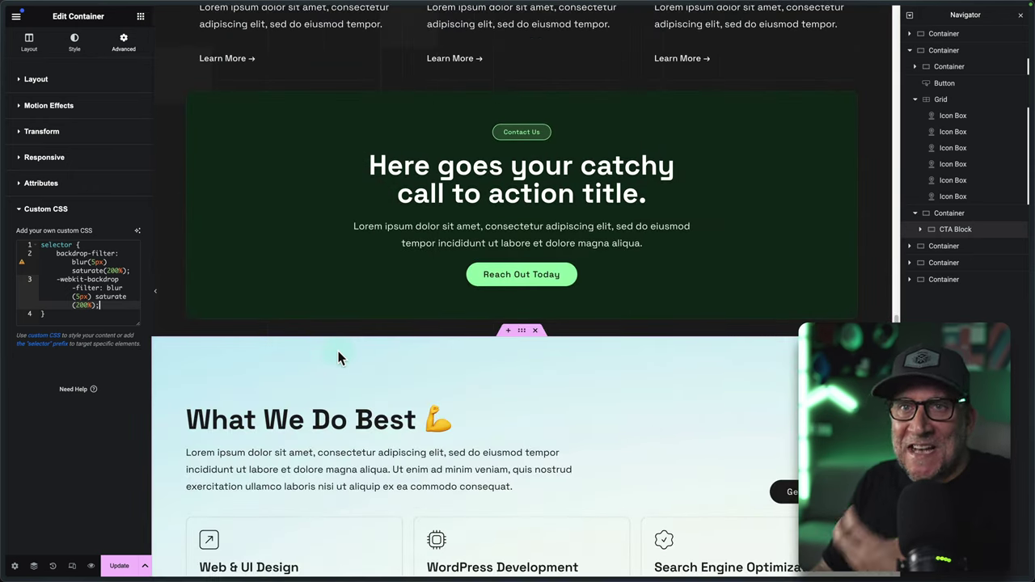
{"action": "scroll", "coordinate": [339, 358], "scroll_direction": "down", "scroll_amount": 4}
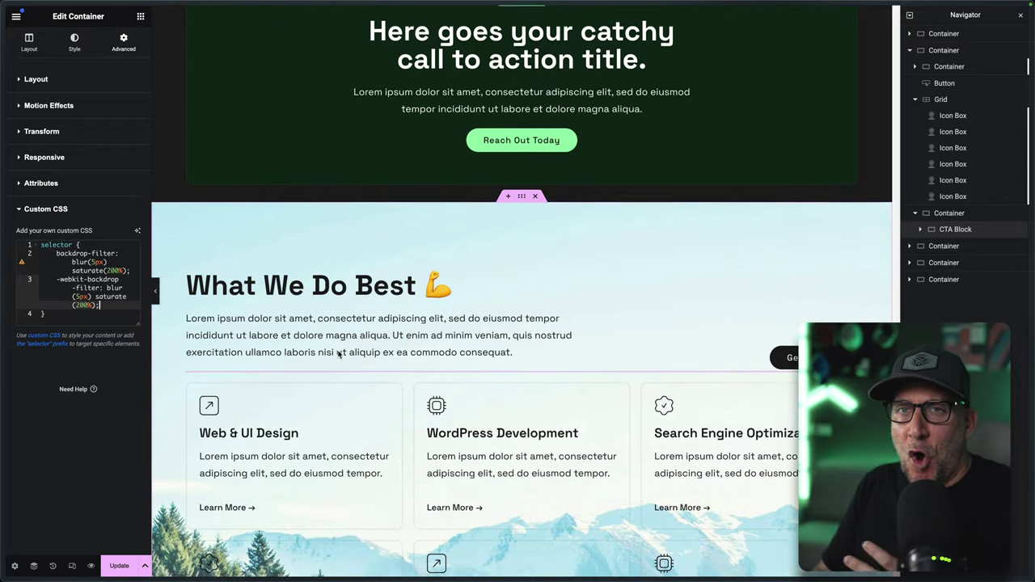
{"action": "scroll", "coordinate": [339, 353], "scroll_direction": "down", "scroll_amount": 3}
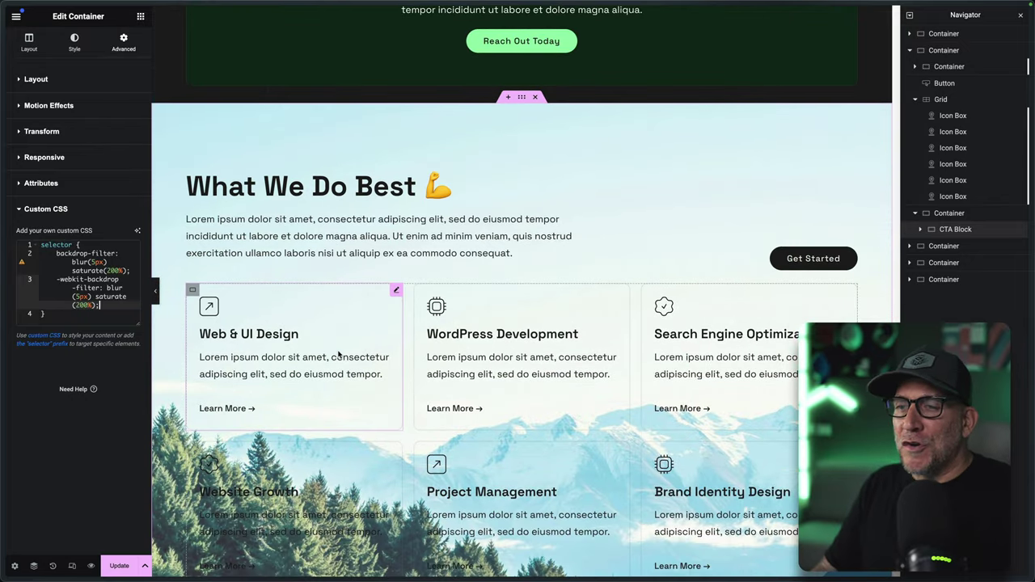
{"action": "scroll", "coordinate": [338, 353], "scroll_direction": "down", "scroll_amount": 1}
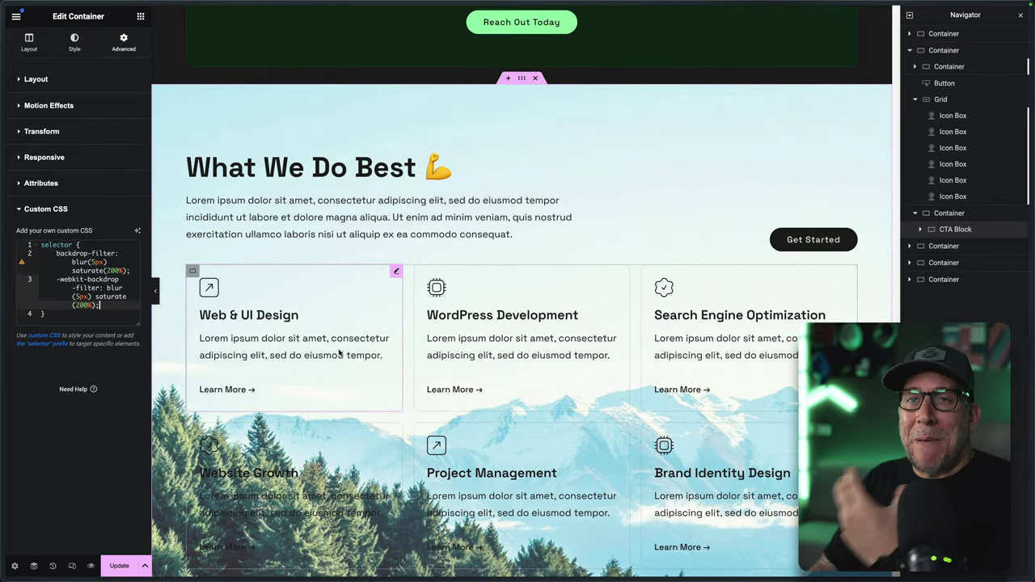
{"action": "scroll", "coordinate": [339, 353], "scroll_direction": "down", "scroll_amount": 4}
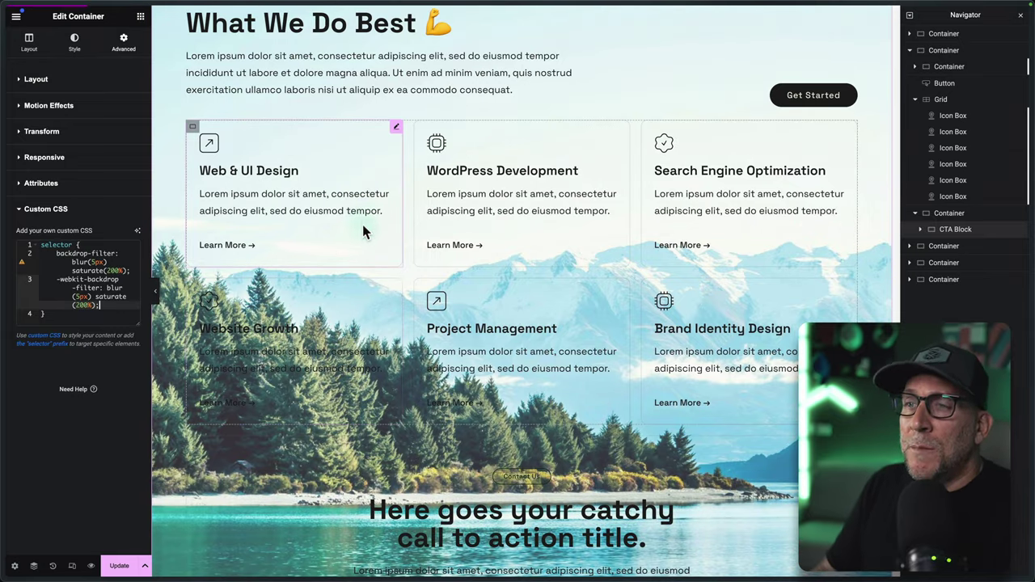
{"action": "left_click", "coordinate": [395, 130]}
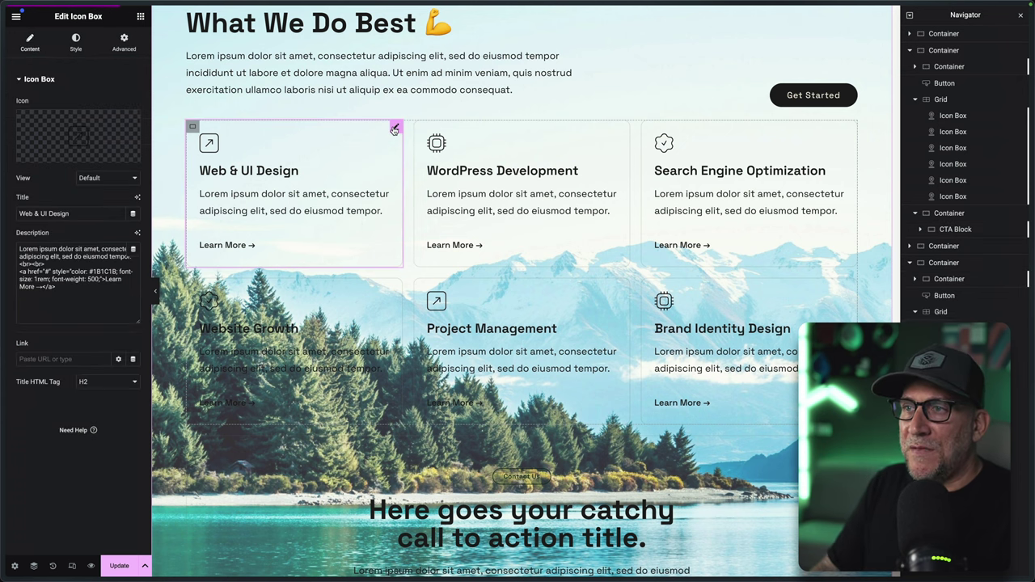
In the Glassmorphism CSS Generator, set blur to 8px and saturation to 170%, and copy both backdrop-filter lines.
{"action": "mouse_move", "coordinate": [2, 324]}
{"action": "left_click", "coordinate": [58, 252]}
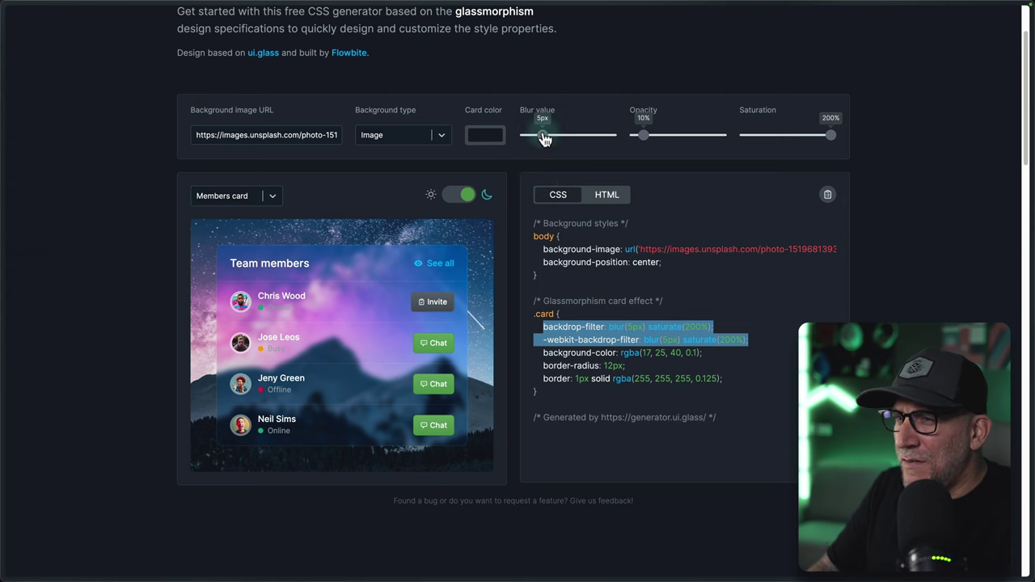
{"action": "left_click_drag", "start_coordinate": [544, 139], "coordinate": [547, 139]}
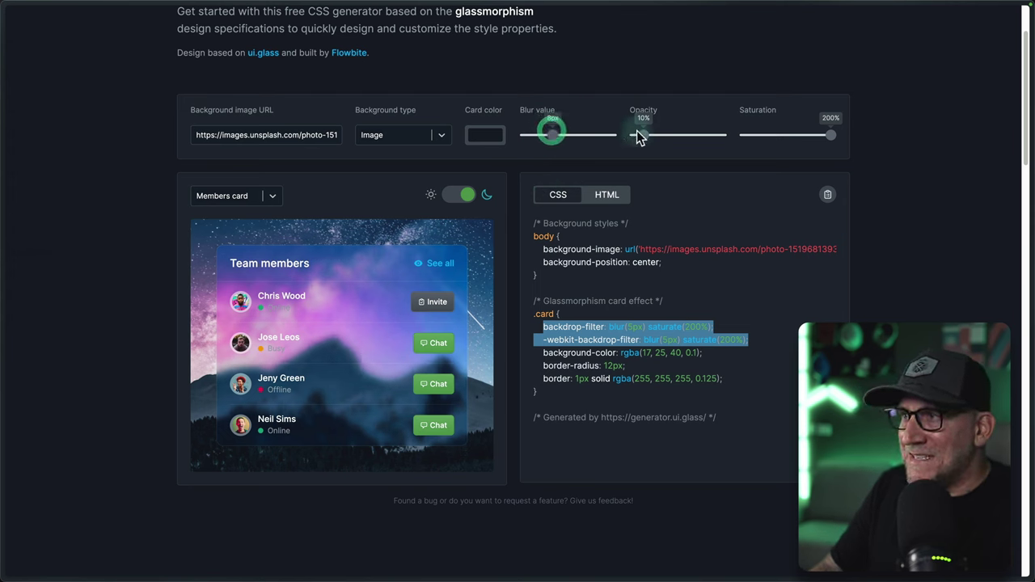
{"action": "left_click_drag", "start_coordinate": [829, 139], "coordinate": [827, 139]}
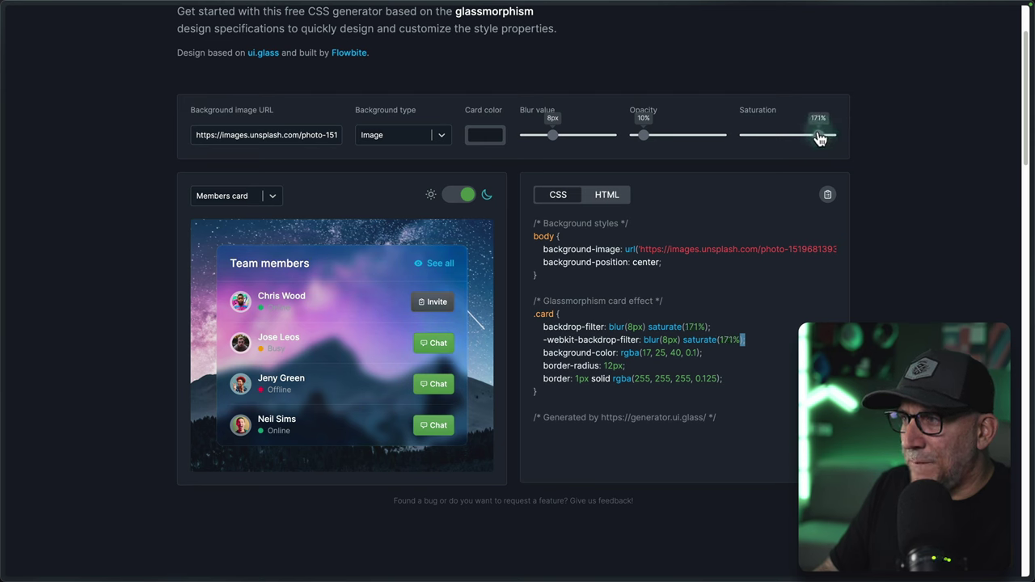
{"action": "left_click_drag", "start_coordinate": [819, 139], "coordinate": [818, 139]}
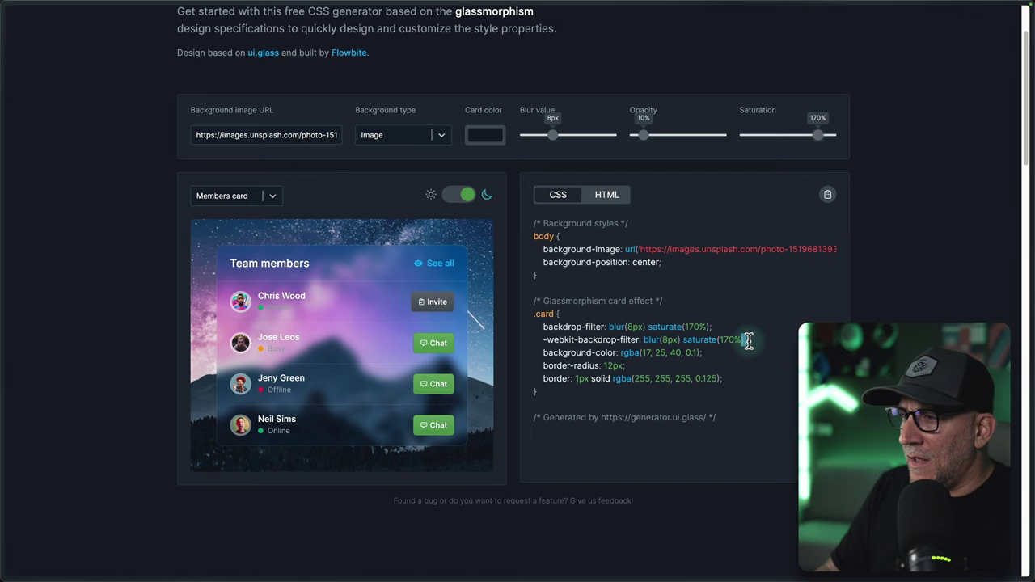
{"action": "left_click_drag", "start_coordinate": [752, 344], "coordinate": [533, 323]}
{"action": "key", "text": "ctrl+c"}
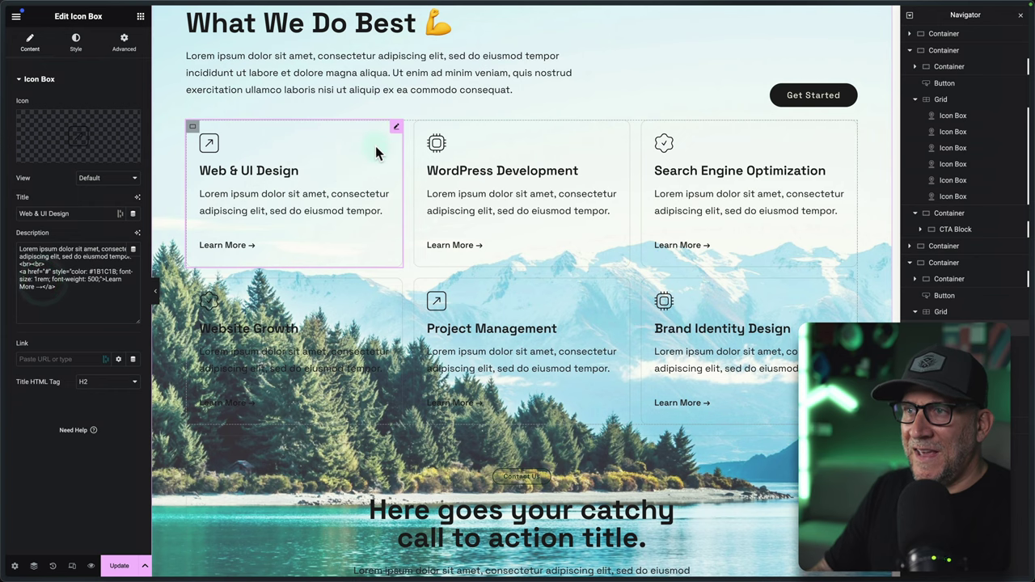
Back in the Home page editor, give the Web & UI Design icon box a custom CSS selector rule with blur(8px) saturate(170%) backdrop filters.
{"action": "left_click", "coordinate": [123, 40]}
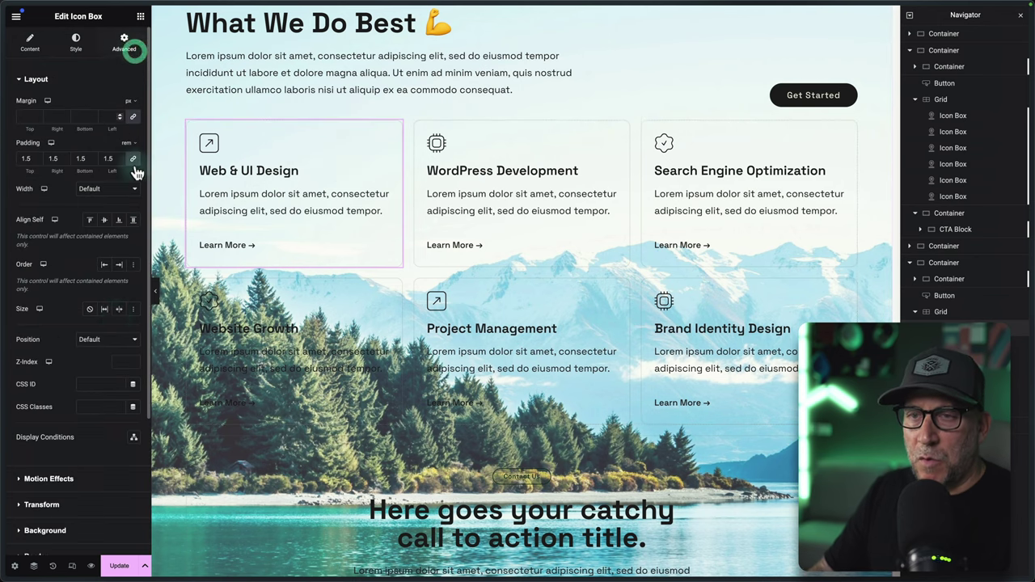
{"action": "scroll", "coordinate": [103, 411], "scroll_direction": "down", "scroll_amount": 5}
{"action": "left_click", "coordinate": [46, 476]}
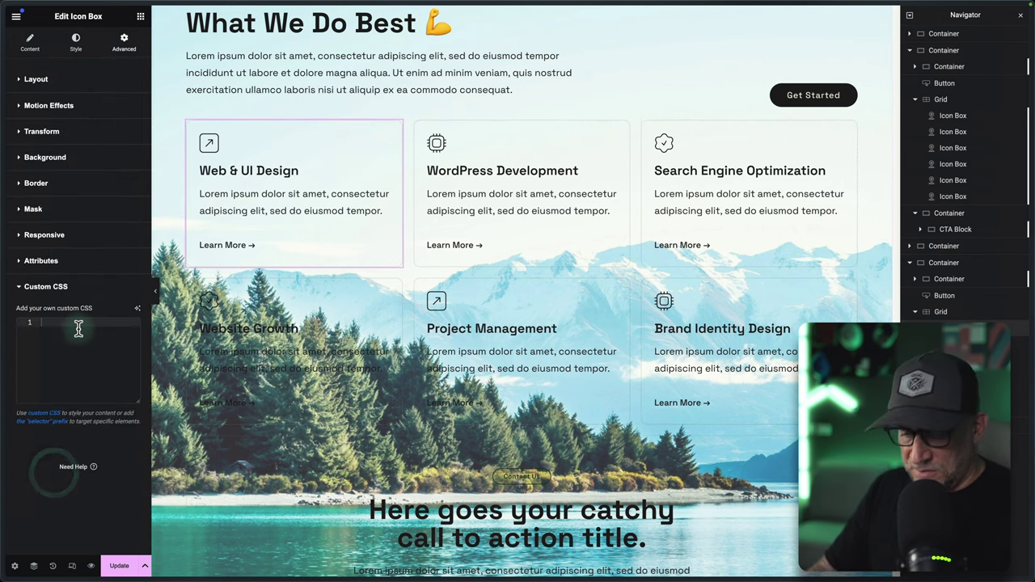
{"action": "left_click", "coordinate": [75, 324]}
{"action": "type", "text": "sel"}
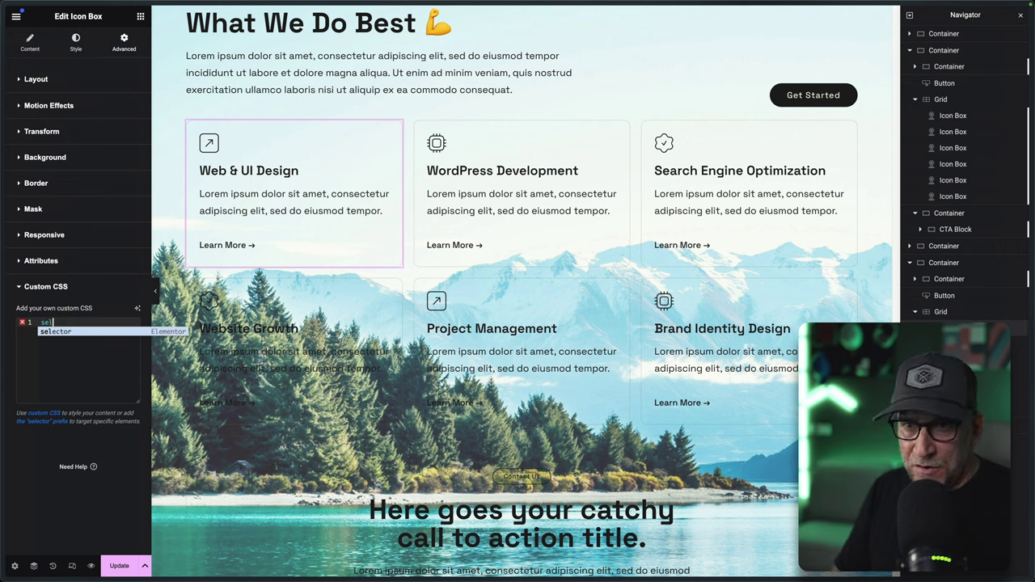
{"action": "key", "text": "Return"}
{"action": "type", "text": "{"}
{"action": "key", "text": "Return"}
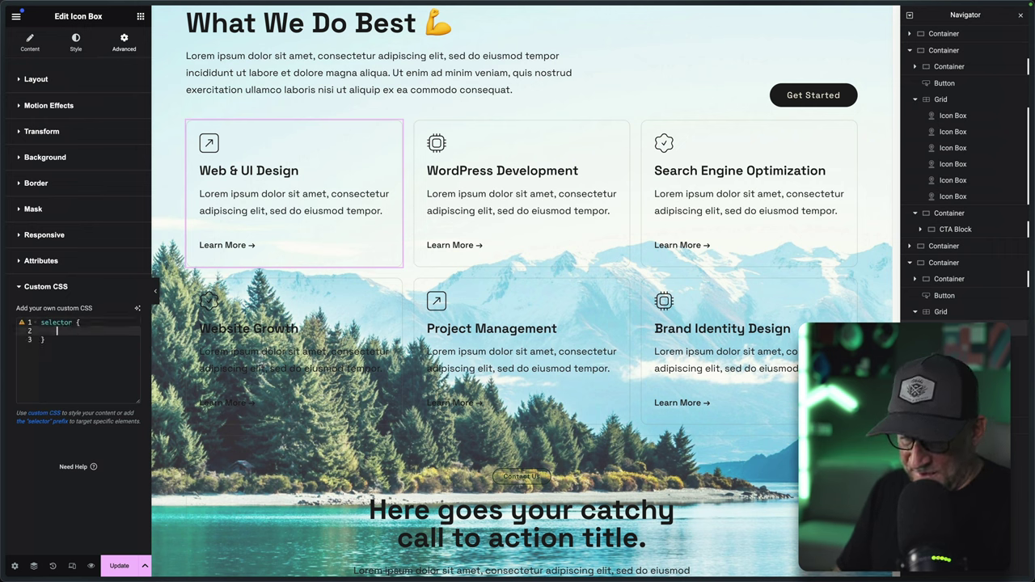
{"action": "key", "text": "ctrl+v"}
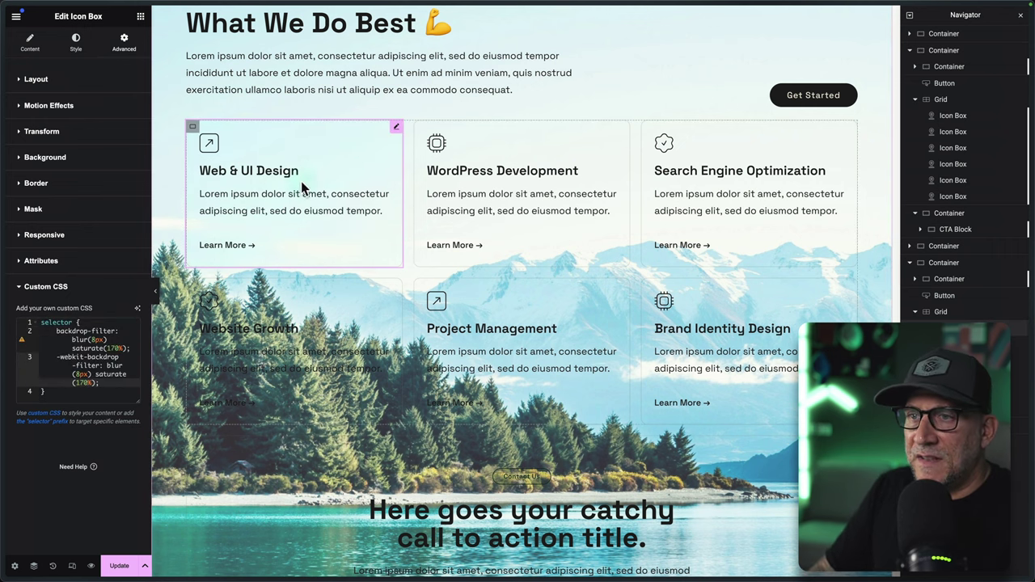
Copy the Web & UI Design icon box and paste its style onto the other icon boxes of the light section.
{"action": "right_click", "coordinate": [396, 132]}
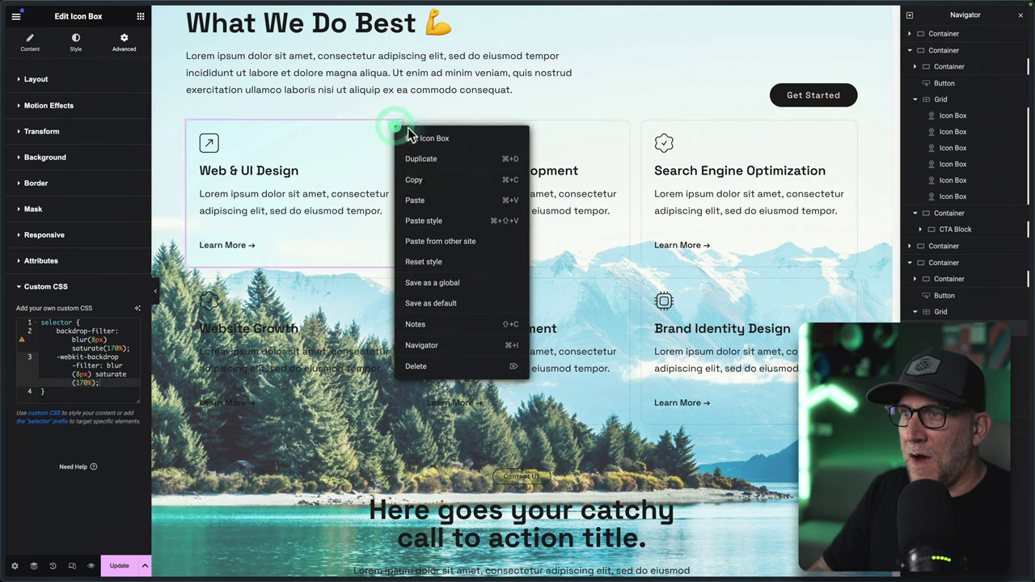
{"action": "left_click", "coordinate": [418, 184]}
{"action": "right_click", "coordinate": [620, 133]}
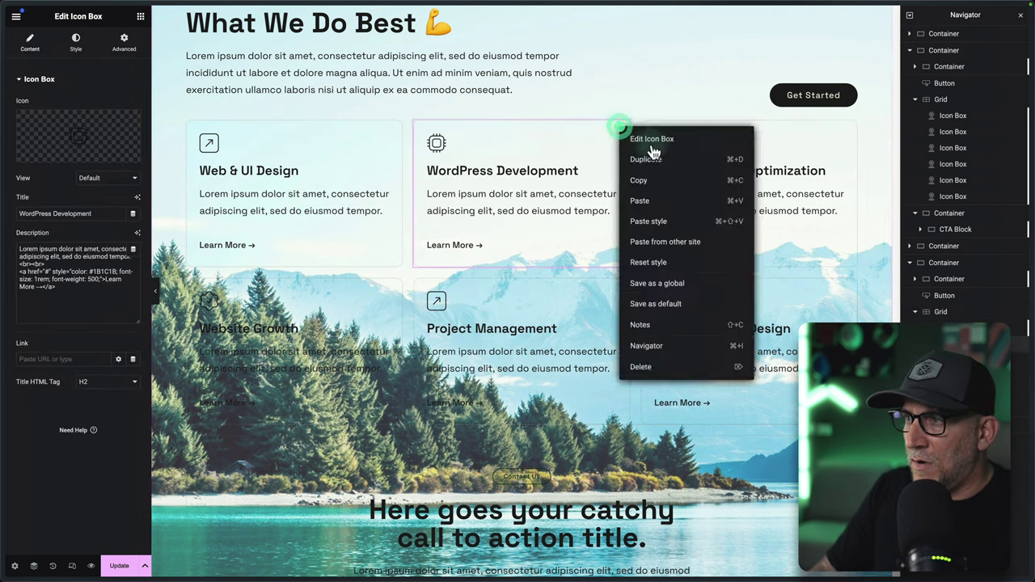
{"action": "left_click", "coordinate": [655, 222]}
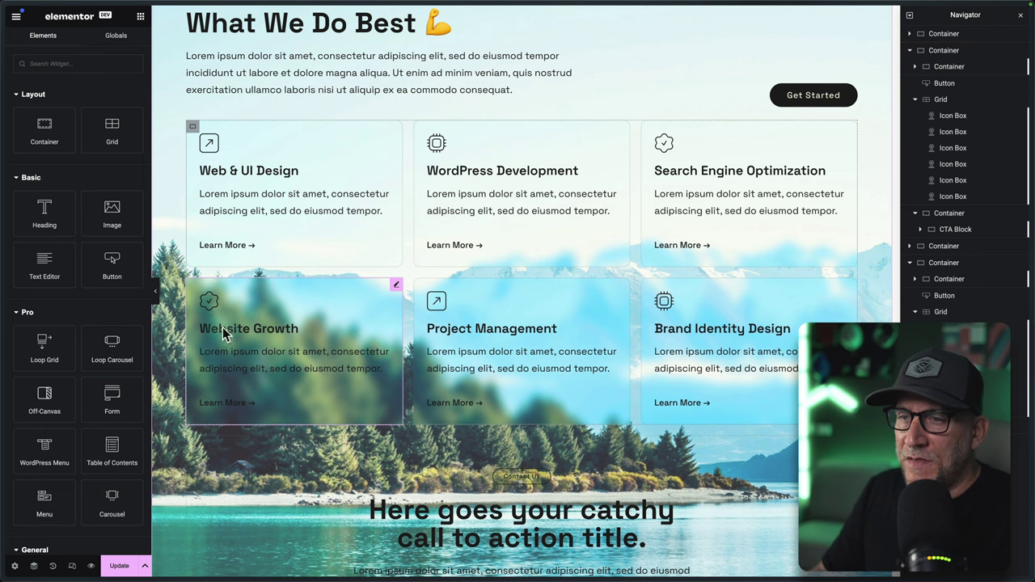
{"action": "scroll", "coordinate": [299, 384], "scroll_direction": "down", "scroll_amount": 1}
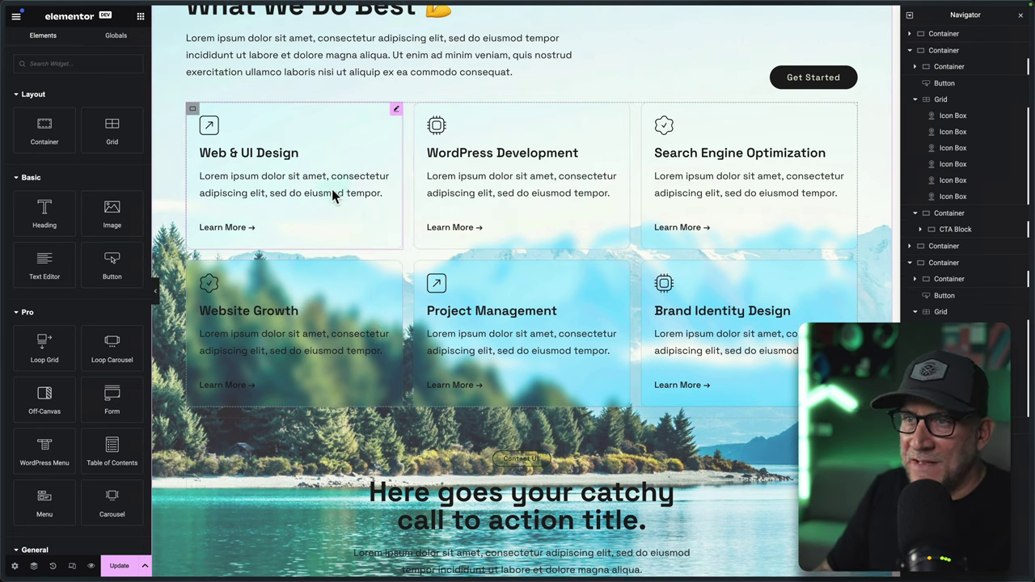
Give the Website Growth icon box a translucent white classic background color of about rgba(255, 255, 255, 0.24).
{"action": "left_click", "coordinate": [396, 268]}
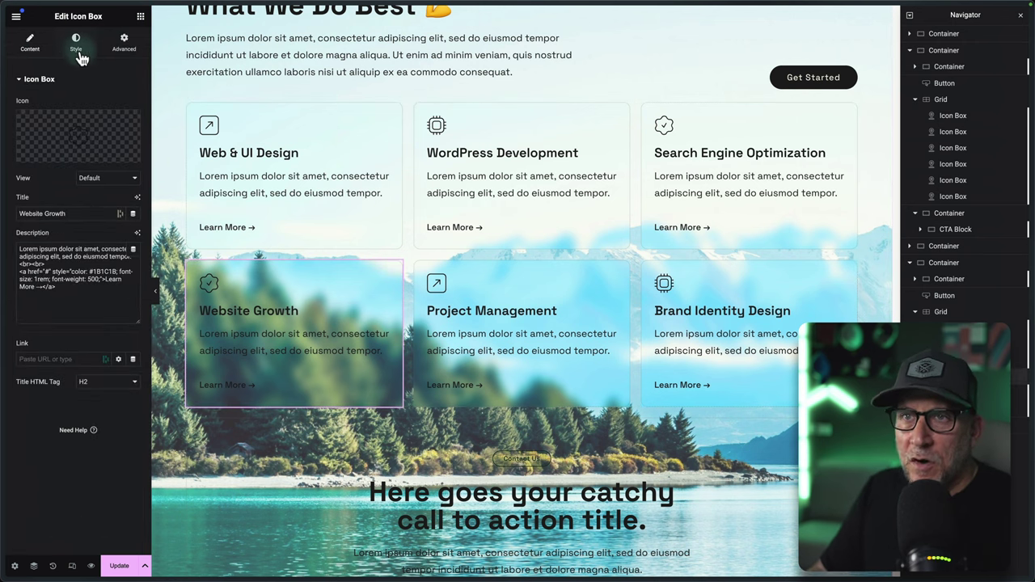
{"action": "left_click", "coordinate": [123, 42]}
{"action": "scroll", "coordinate": [76, 353], "scroll_direction": "down", "scroll_amount": 4}
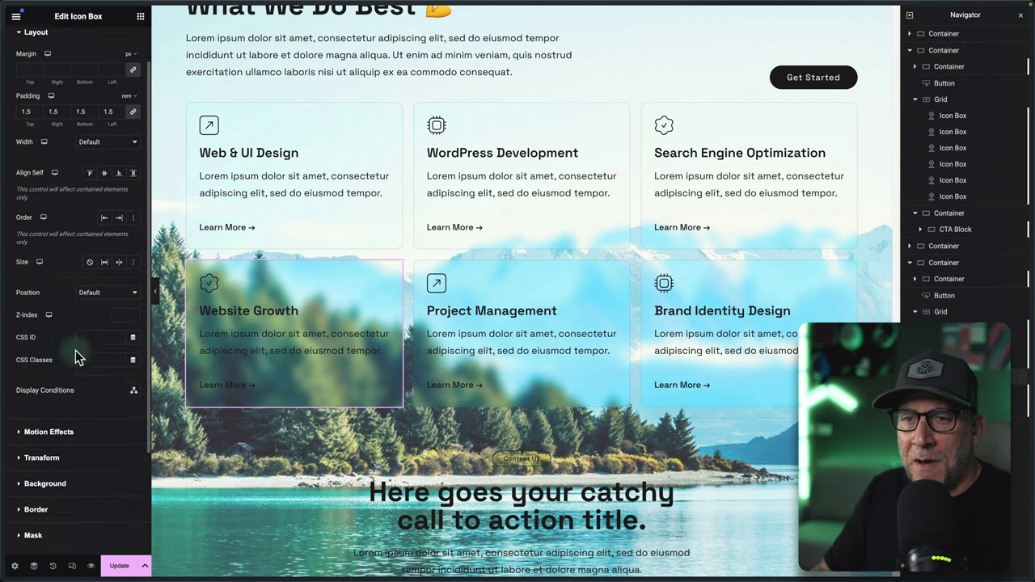
{"action": "left_click", "coordinate": [60, 383]}
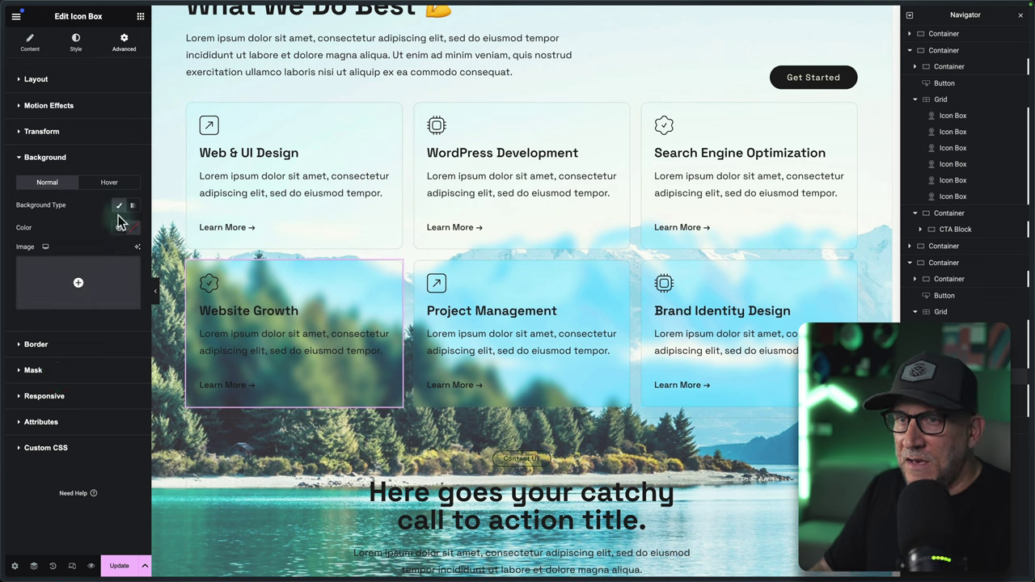
{"action": "left_click", "coordinate": [119, 227]}
{"action": "left_click", "coordinate": [91, 287]}
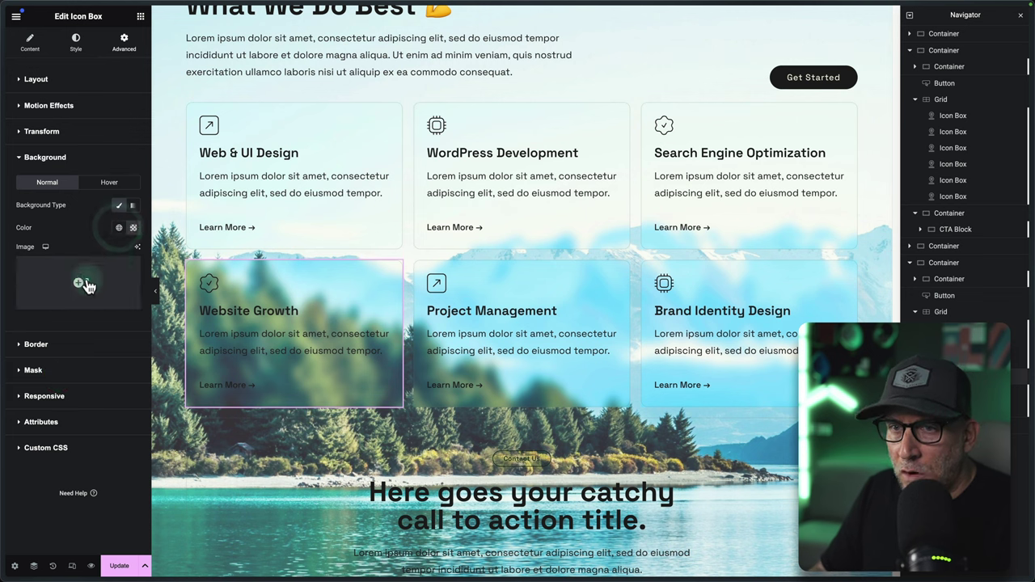
{"action": "left_click", "coordinate": [132, 229]}
{"action": "left_click_drag", "start_coordinate": [195, 369], "coordinate": [97, 368]}
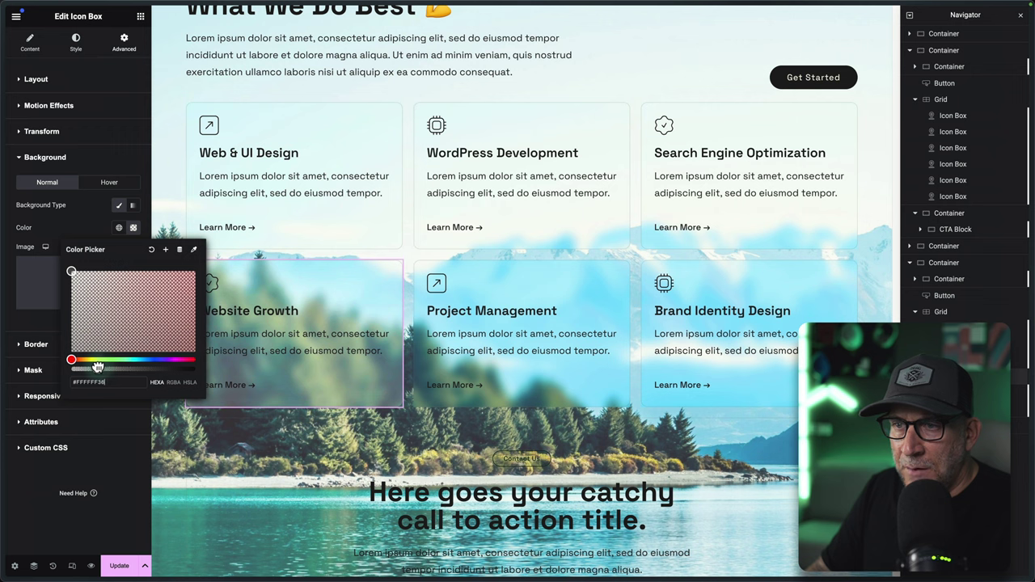
{"action": "left_click", "coordinate": [173, 381]}
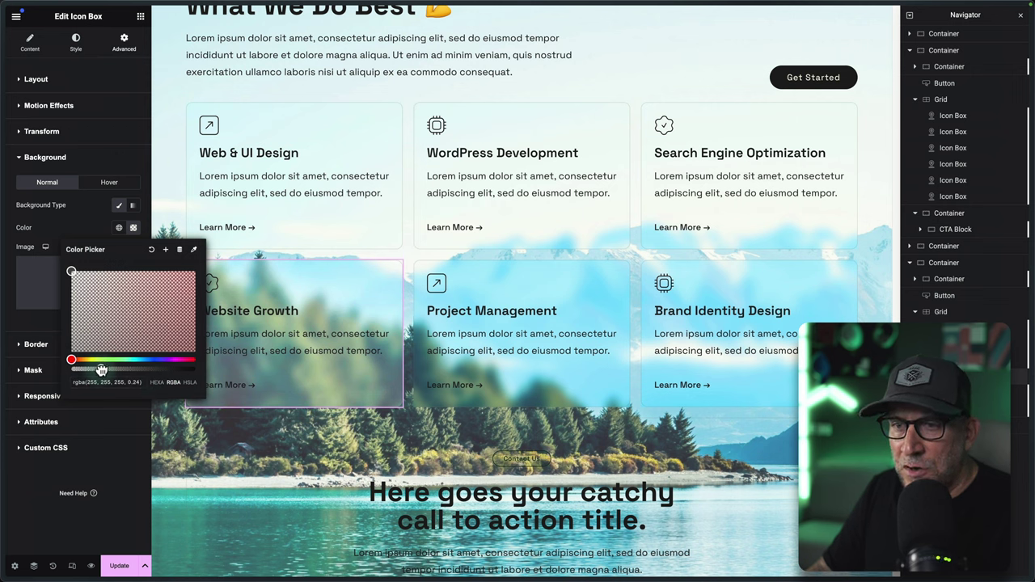
{"action": "left_click", "coordinate": [86, 214]}
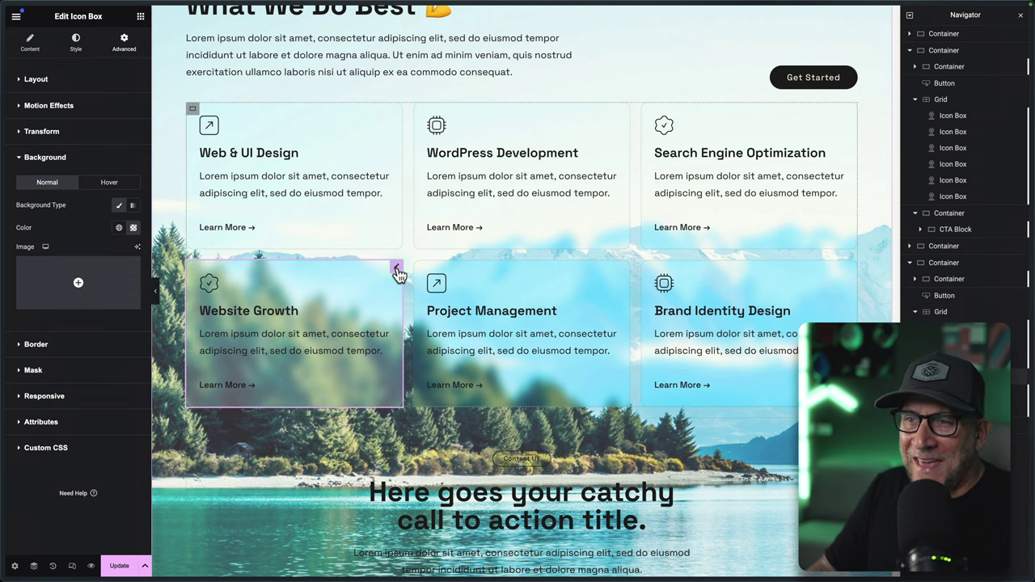
Set saturate to 200% in both Website Growth custom CSS filter lines and paste that box's style onto the Project Management box.
{"action": "left_click", "coordinate": [50, 449]}
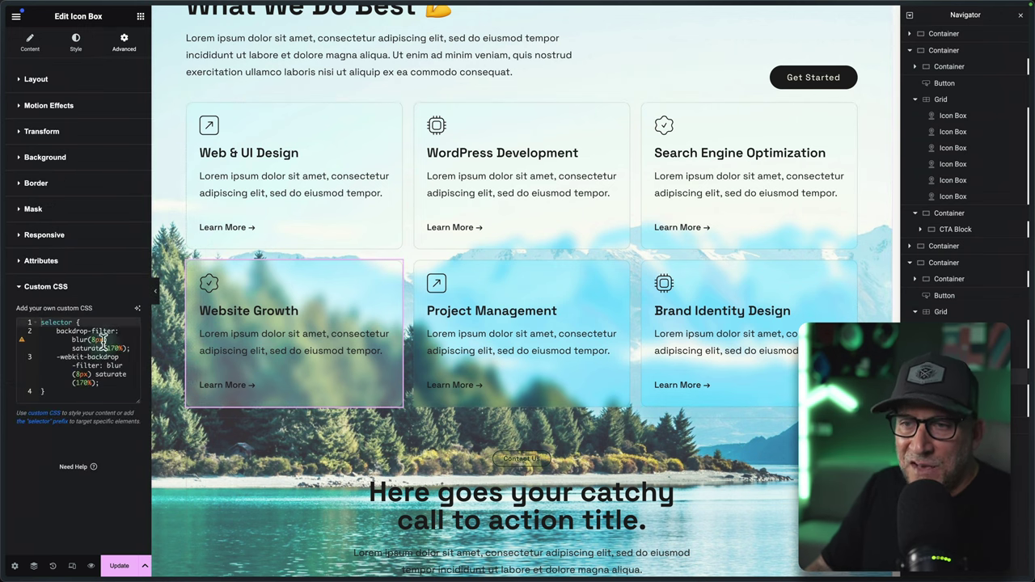
{"action": "type", "text": "200"}
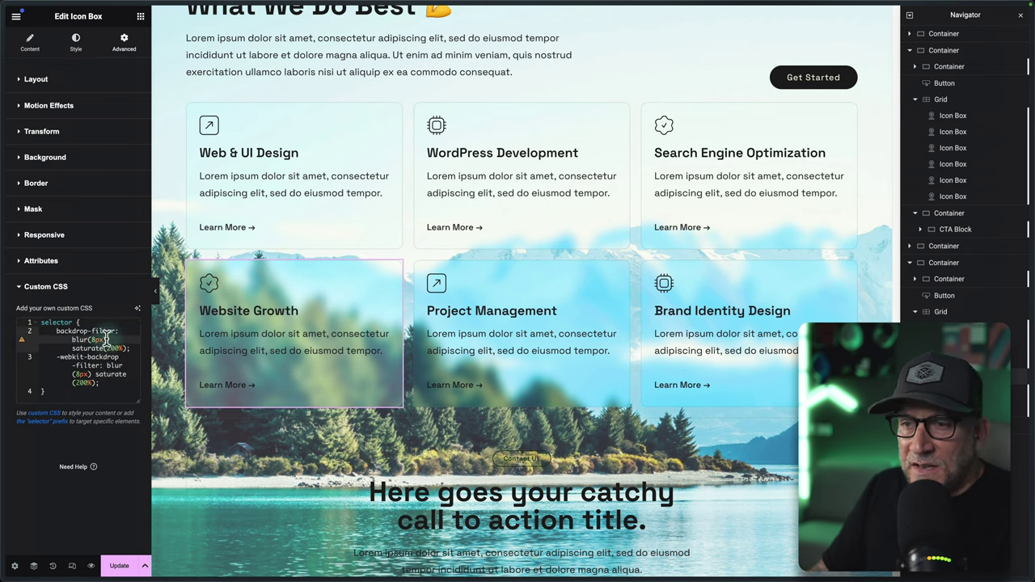
{"action": "right_click", "coordinate": [400, 272]}
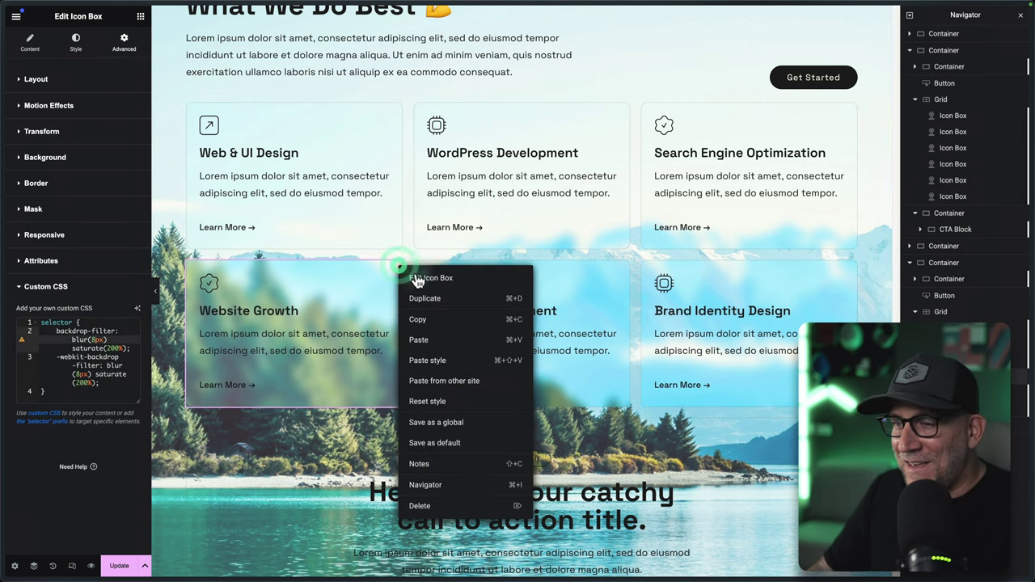
{"action": "left_click", "coordinate": [422, 325]}
{"action": "right_click", "coordinate": [625, 272]}
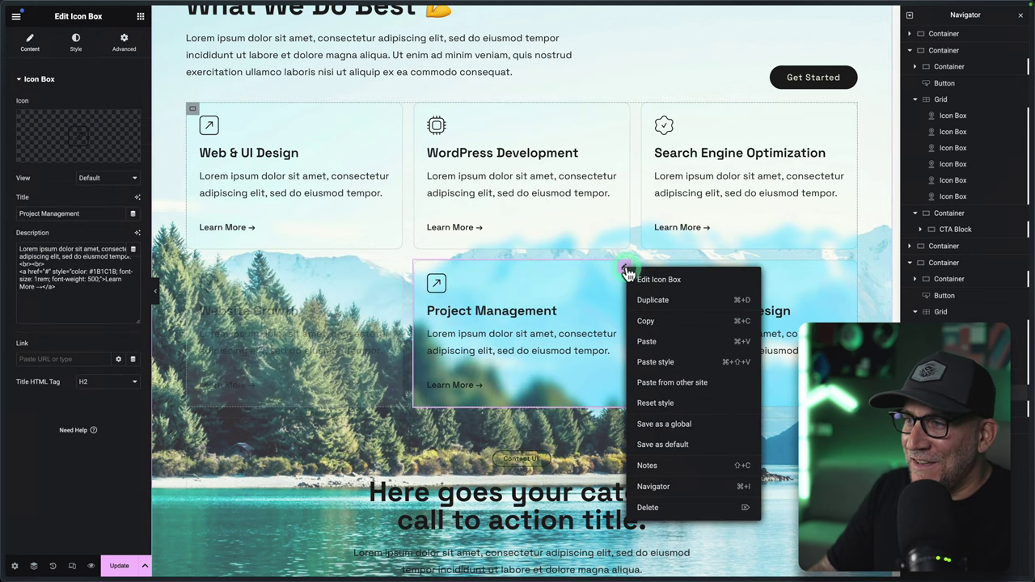
{"action": "left_click", "coordinate": [660, 344]}
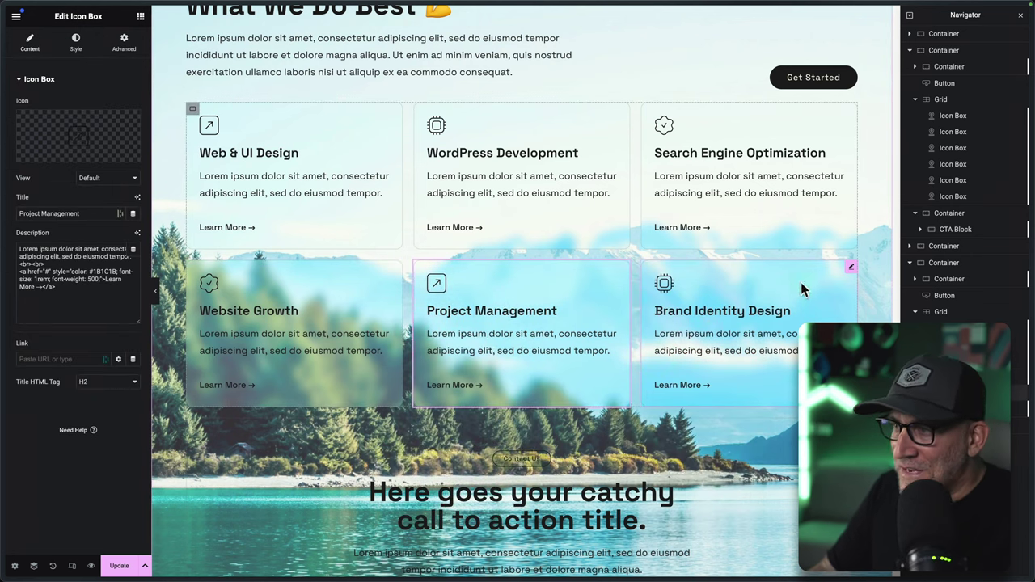
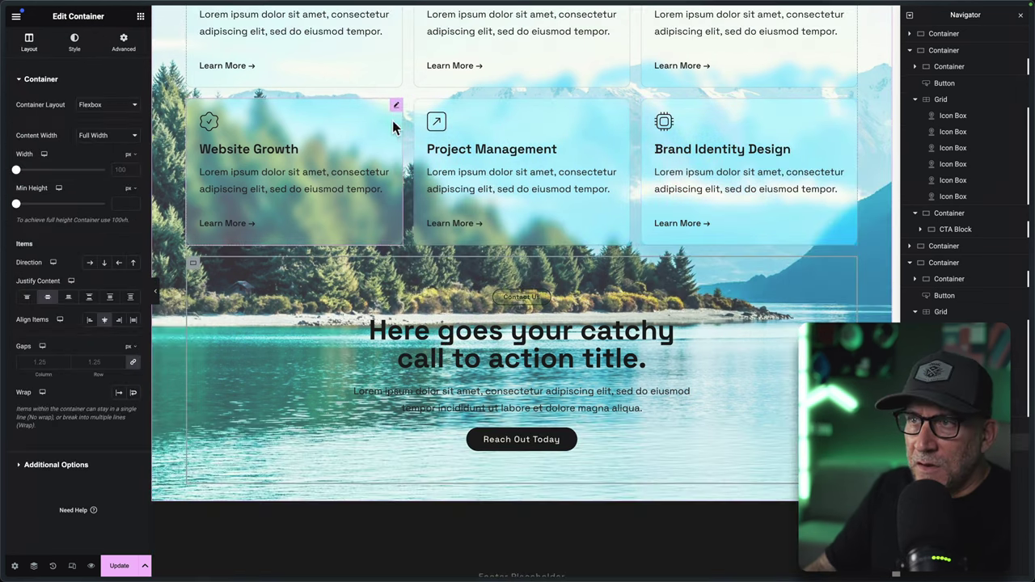
Copy the whole custom CSS rule of the Website Growth icon box.
{"action": "left_click", "coordinate": [395, 111]}
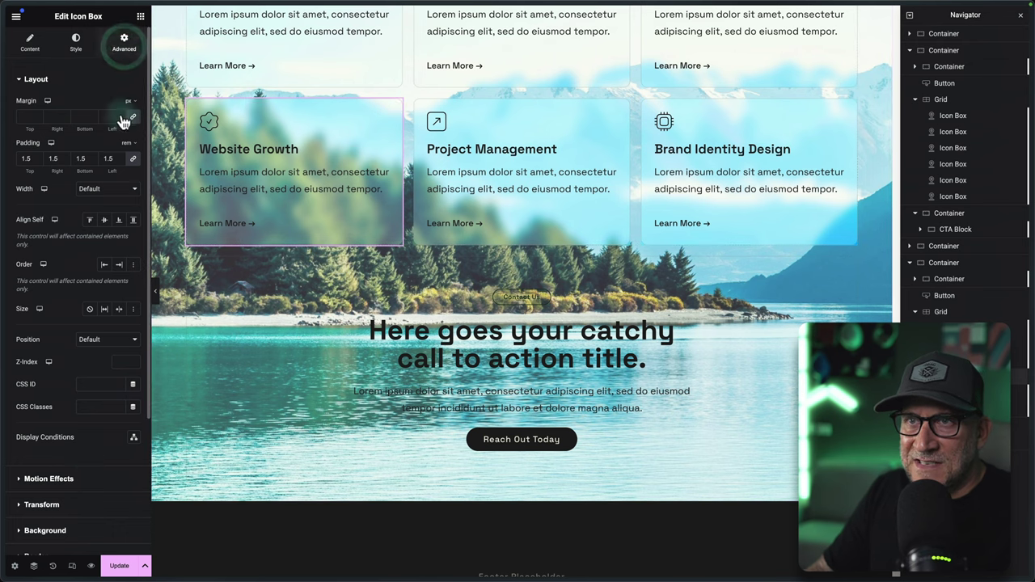
{"action": "scroll", "coordinate": [97, 404], "scroll_direction": "down", "scroll_amount": 3}
{"action": "left_click", "coordinate": [52, 467]}
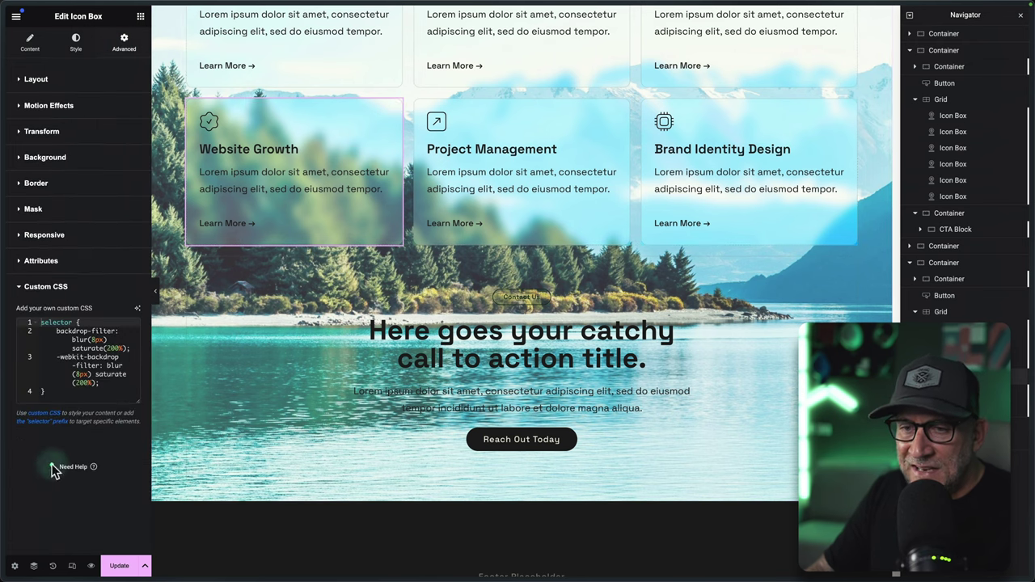
{"action": "left_click_drag", "start_coordinate": [38, 396], "coordinate": [35, 320]}
{"action": "key", "text": "ctrl+c"}
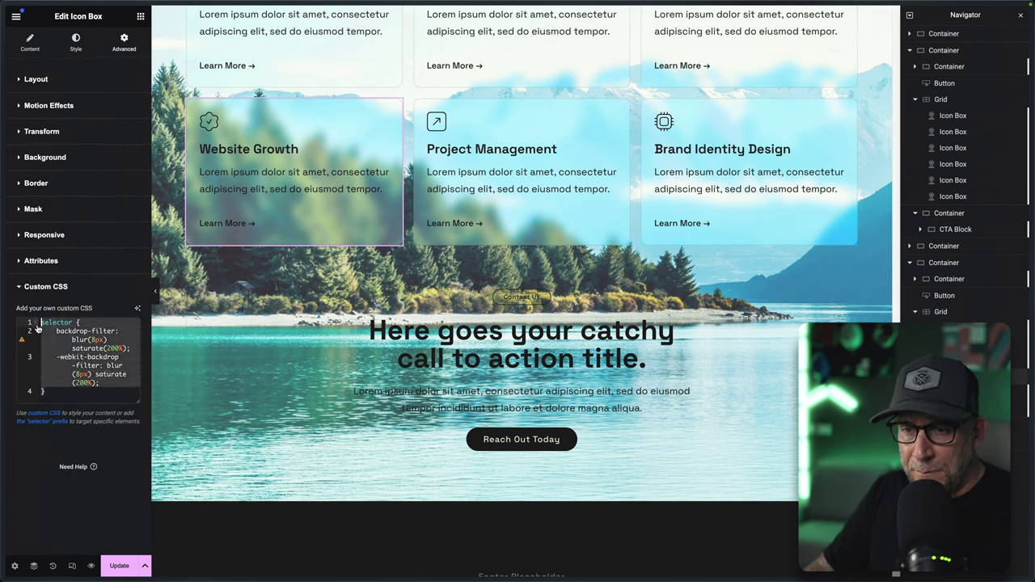
{"action": "left_click", "coordinate": [87, 336]}
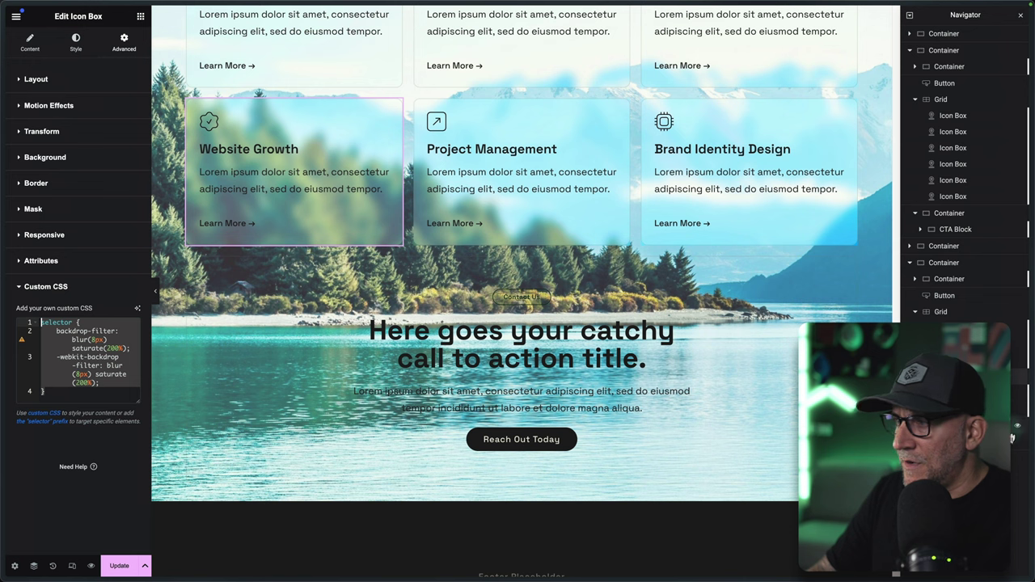
Add the copied blur(8px) saturate(200%) backdrop-filter rule to the custom CSS of the call-to-action container over the lake.
{"action": "left_click", "coordinate": [194, 269]}
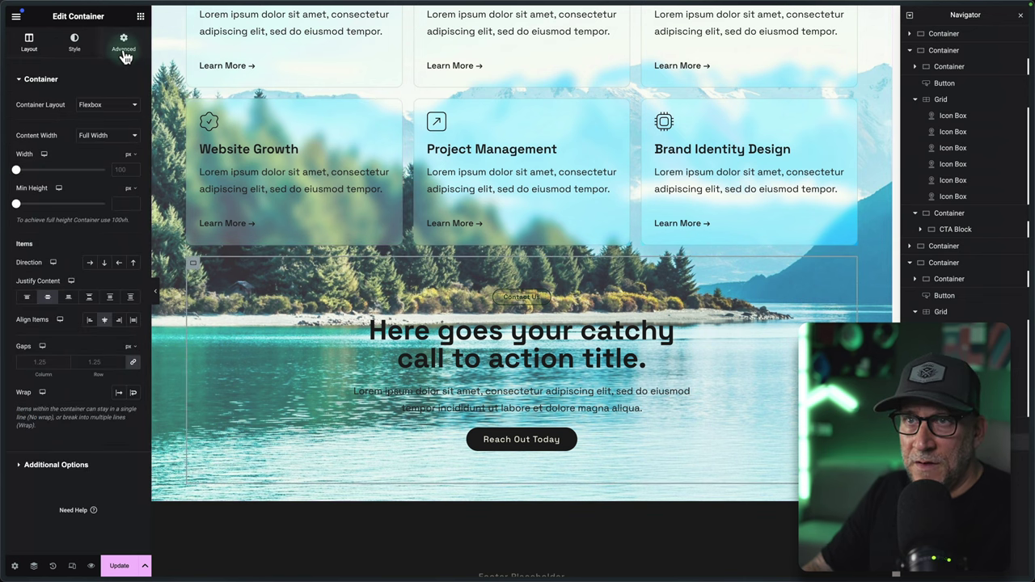
{"action": "left_click", "coordinate": [124, 45]}
{"action": "scroll", "coordinate": [50, 477], "scroll_direction": "down", "scroll_amount": 2}
{"action": "left_click", "coordinate": [51, 479]}
{"action": "left_click", "coordinate": [52, 269]}
{"action": "key", "text": "ctrl+v"}
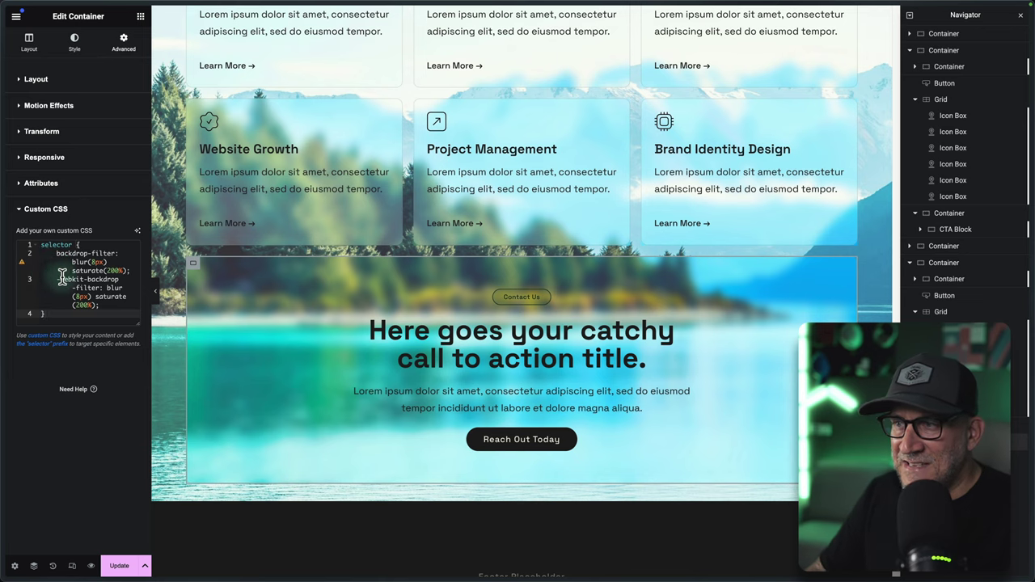
{"action": "scroll", "coordinate": [521, 264], "scroll_direction": "down", "scroll_amount": 1}
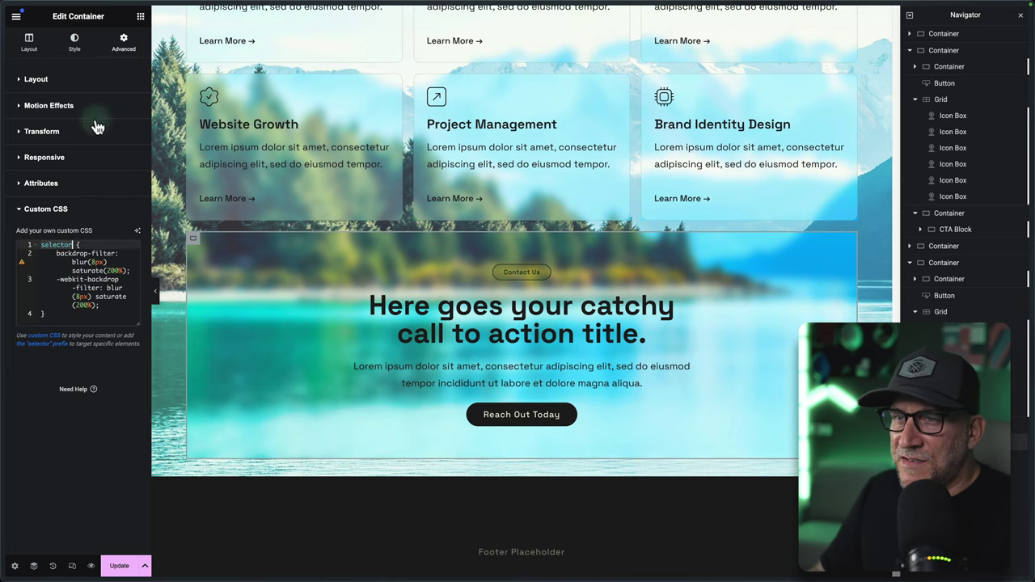
Give the call-to-action container a gradient background with the global Primary White as both first and second color.
{"action": "left_click", "coordinate": [71, 52]}
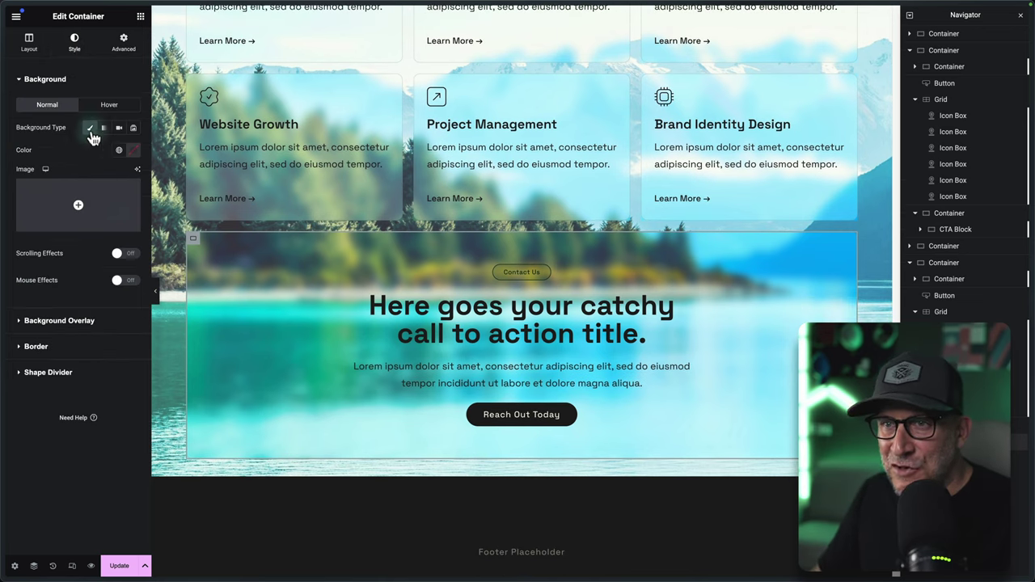
{"action": "left_click", "coordinate": [121, 152]}
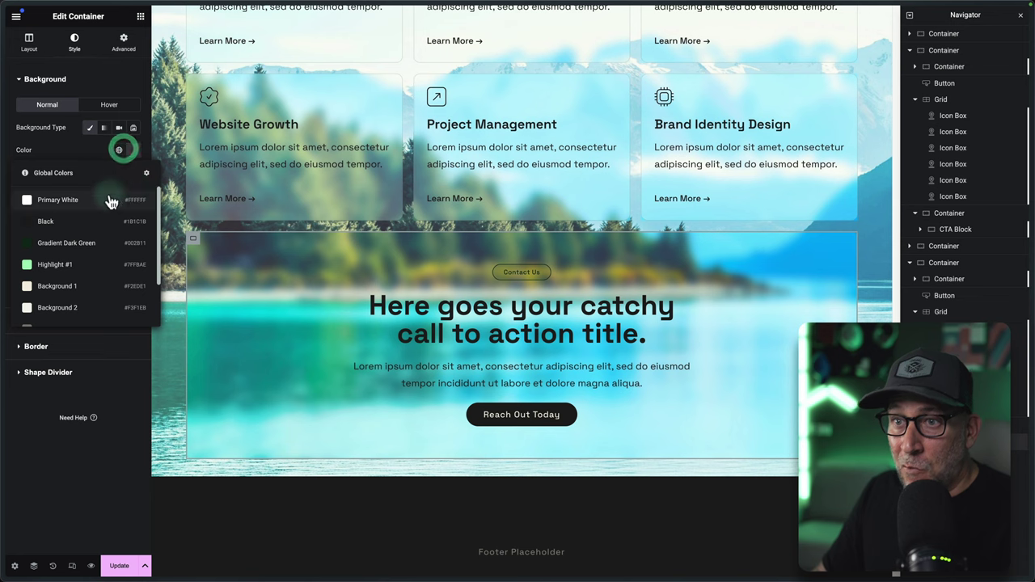
{"action": "left_click", "coordinate": [132, 155]}
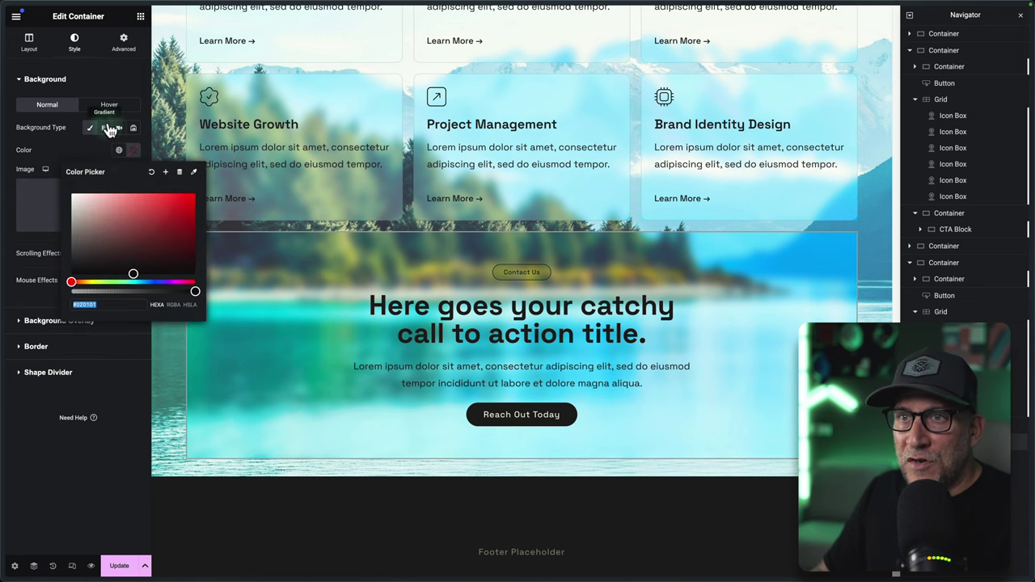
{"action": "left_click", "coordinate": [104, 127]}
{"action": "left_click", "coordinate": [119, 202]}
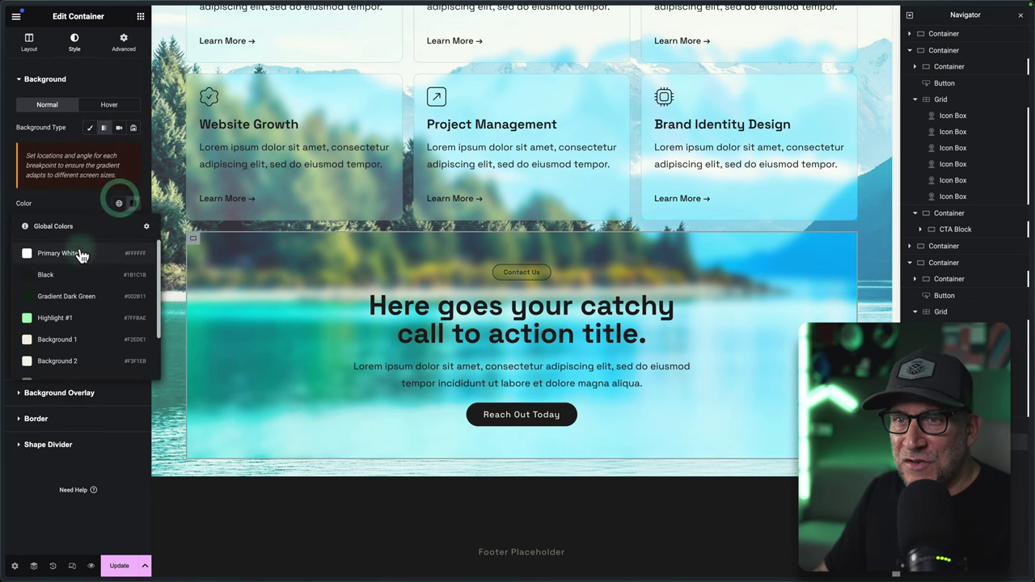
{"action": "left_click", "coordinate": [81, 254]}
{"action": "left_click", "coordinate": [118, 259]}
{"action": "left_click", "coordinate": [84, 310]}
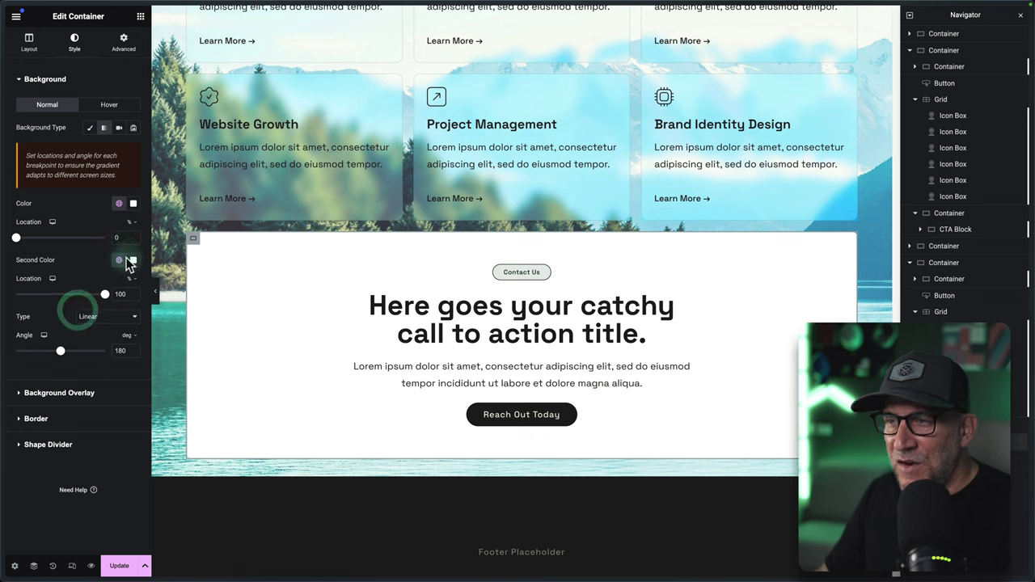
Make the first gradient color of the call-to-action container fully transparent white, #FFFFFF00.
{"action": "left_click", "coordinate": [132, 203]}
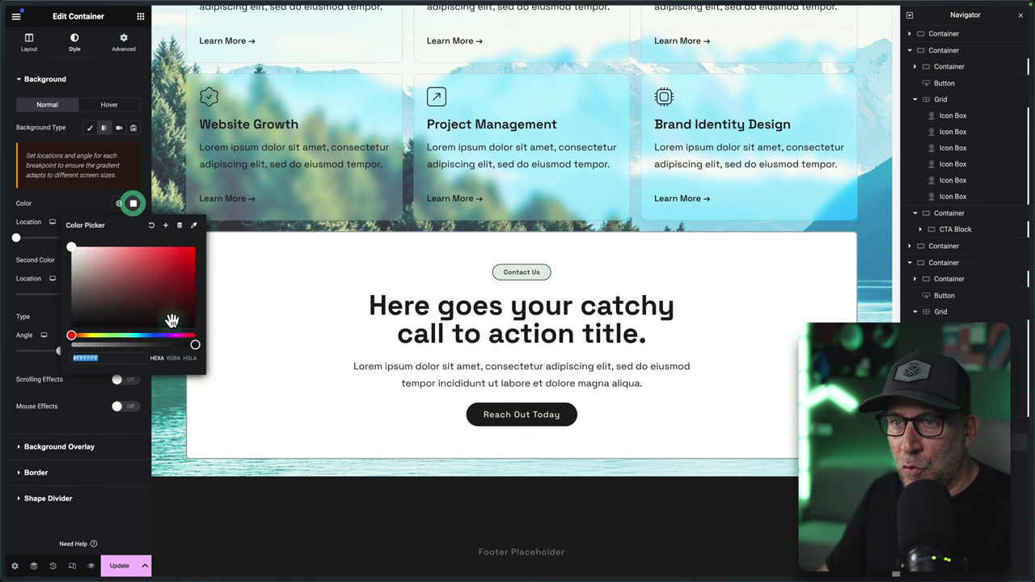
{"action": "left_click_drag", "start_coordinate": [192, 344], "coordinate": [75, 342]}
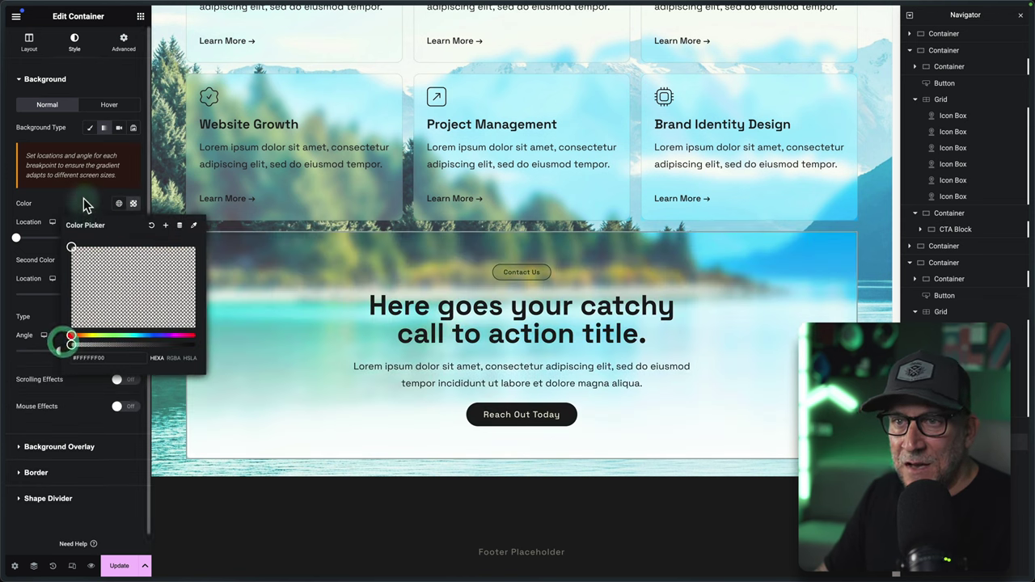
{"action": "left_click", "coordinate": [86, 196]}
Set the container gradient's second color to translucent white, rgba(255, 255, 255, 0.3).
{"action": "left_click", "coordinate": [133, 261]}
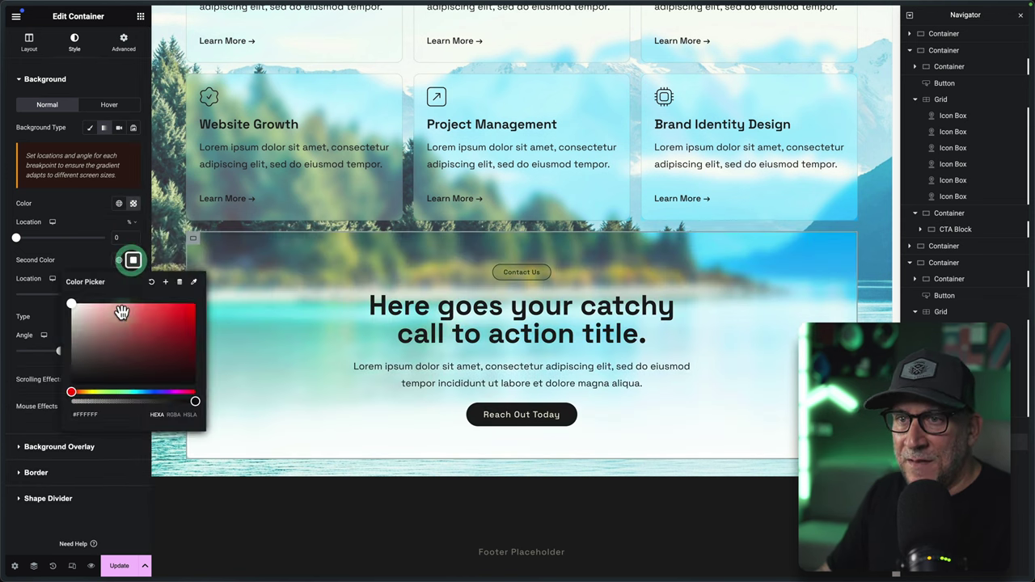
{"action": "left_click", "coordinate": [186, 416]}
{"action": "left_click_drag", "start_coordinate": [195, 401], "coordinate": [107, 402]}
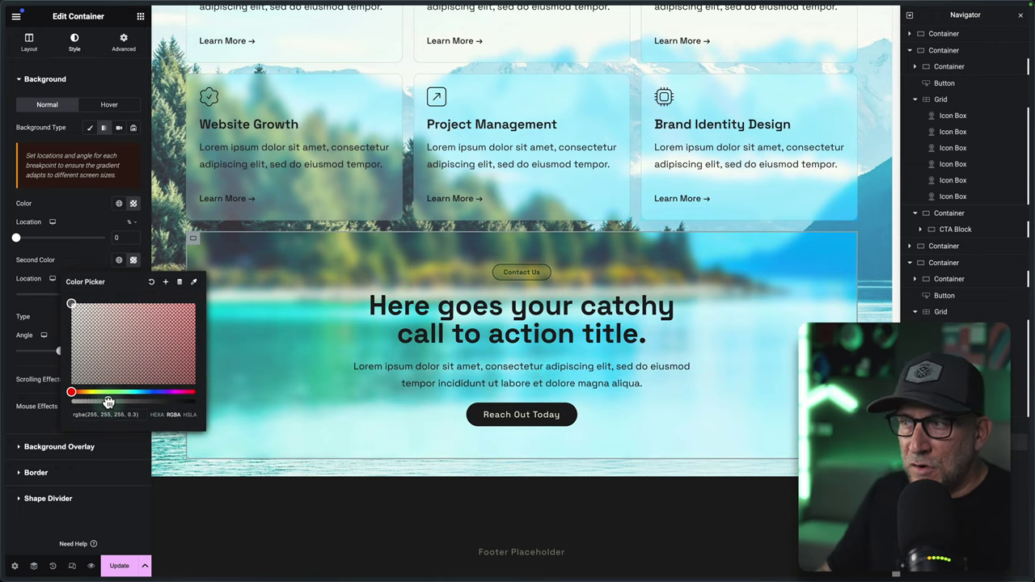
Set the container gradient's first color to a faint translucent white, rgba(255, 255, 255, 0.1).
{"action": "left_click", "coordinate": [133, 203]}
{"action": "left_click", "coordinate": [173, 359]}
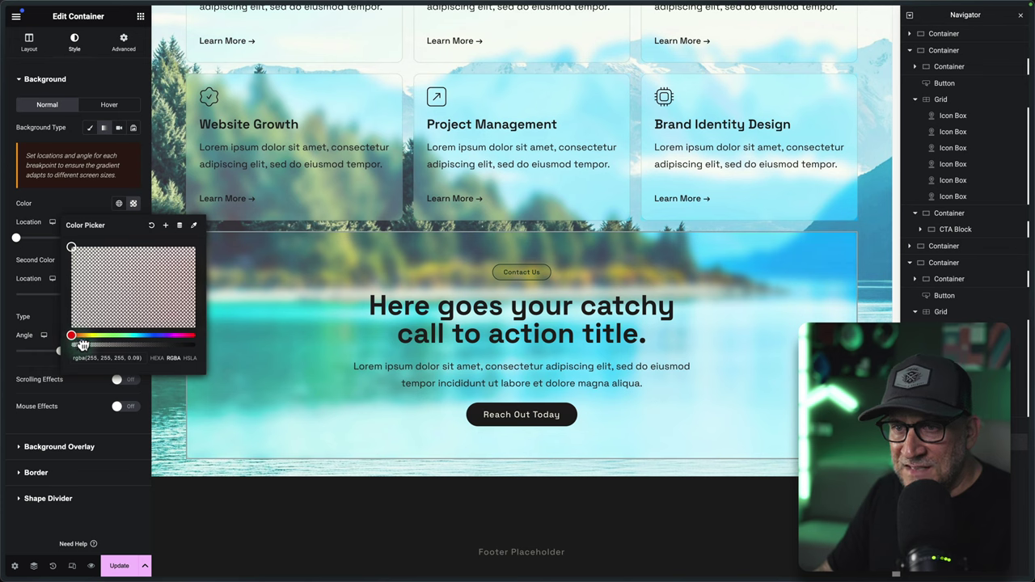
{"action": "left_click", "coordinate": [60, 236]}
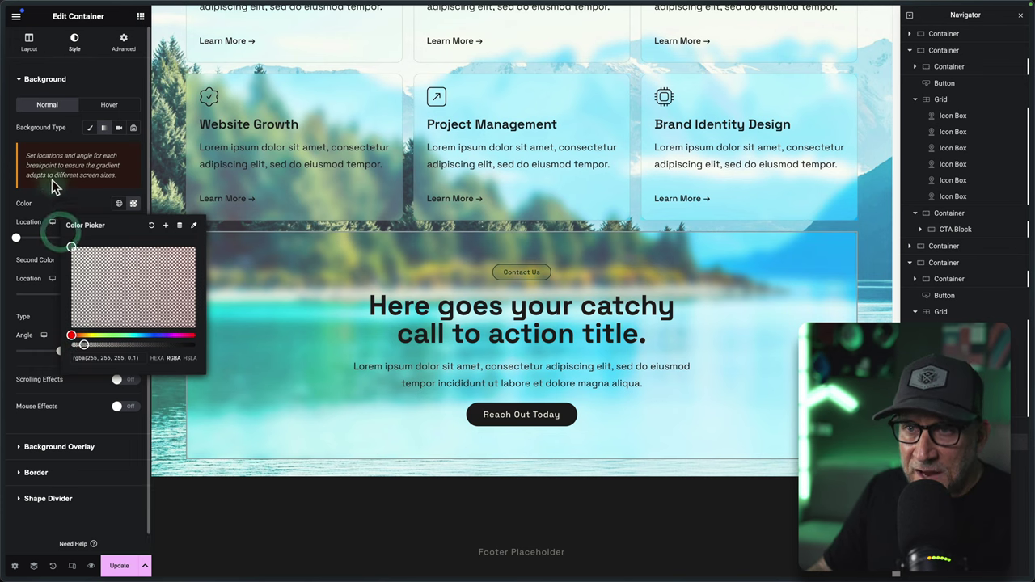
Set the call-to-action container's gradient angle to 280 degrees.
{"action": "left_click", "coordinate": [58, 194]}
{"action": "left_click_drag", "start_coordinate": [61, 351], "coordinate": [92, 344]}
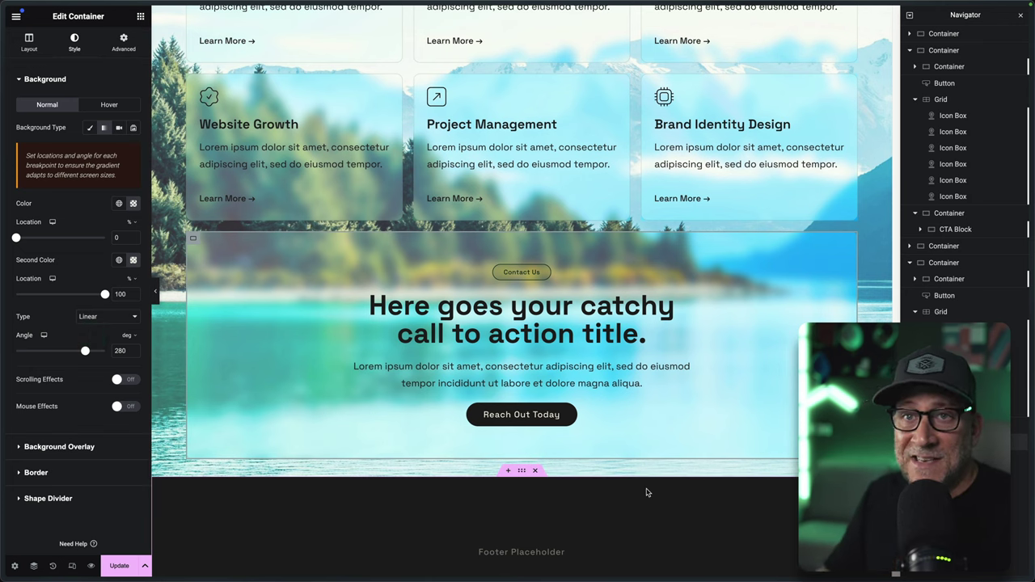
{"action": "scroll", "coordinate": [646, 492], "scroll_direction": "up", "scroll_amount": 15}
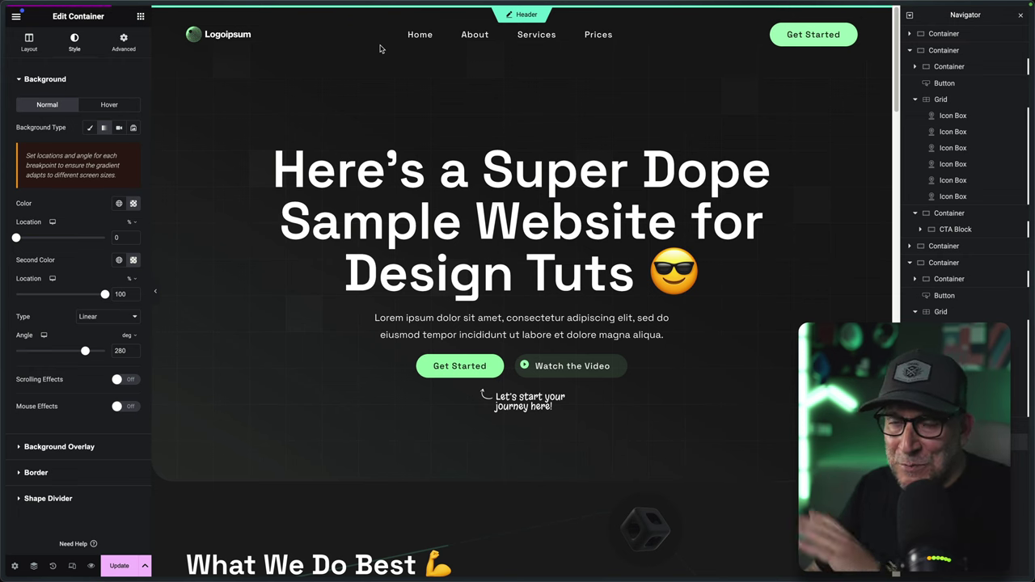
Create a new Theme Builder template of type Header named "My Glass Header".
{"action": "key", "text": "alt+Left"}
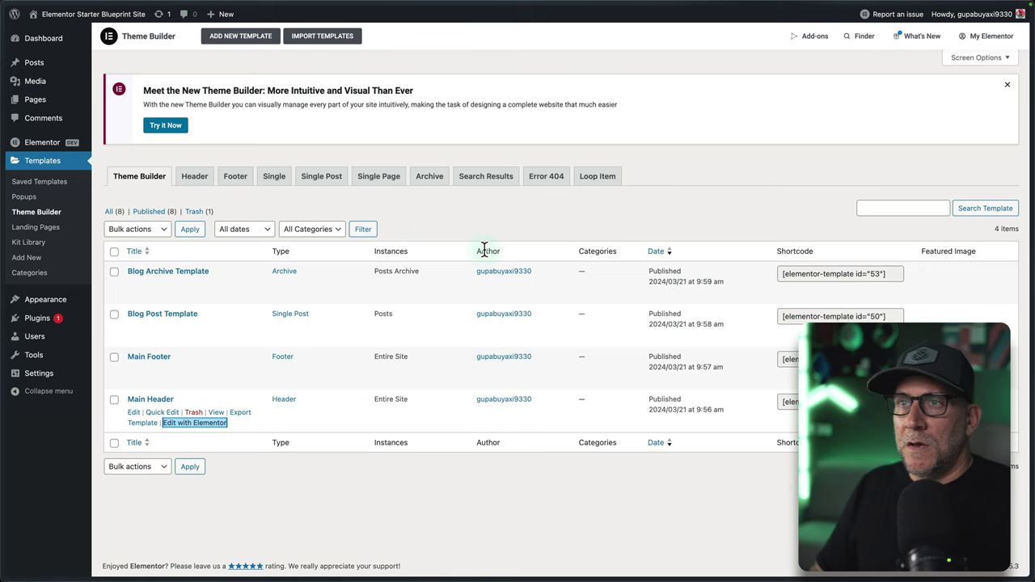
{"action": "left_click", "coordinate": [242, 37]}
{"action": "left_click", "coordinate": [560, 286]}
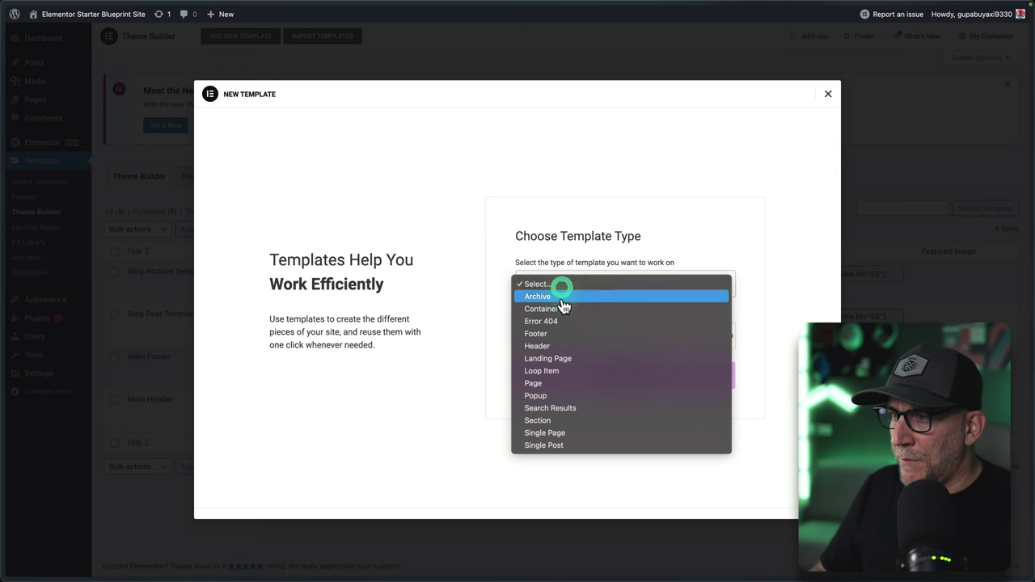
{"action": "left_click", "coordinate": [560, 347]}
{"action": "left_click", "coordinate": [549, 335]}
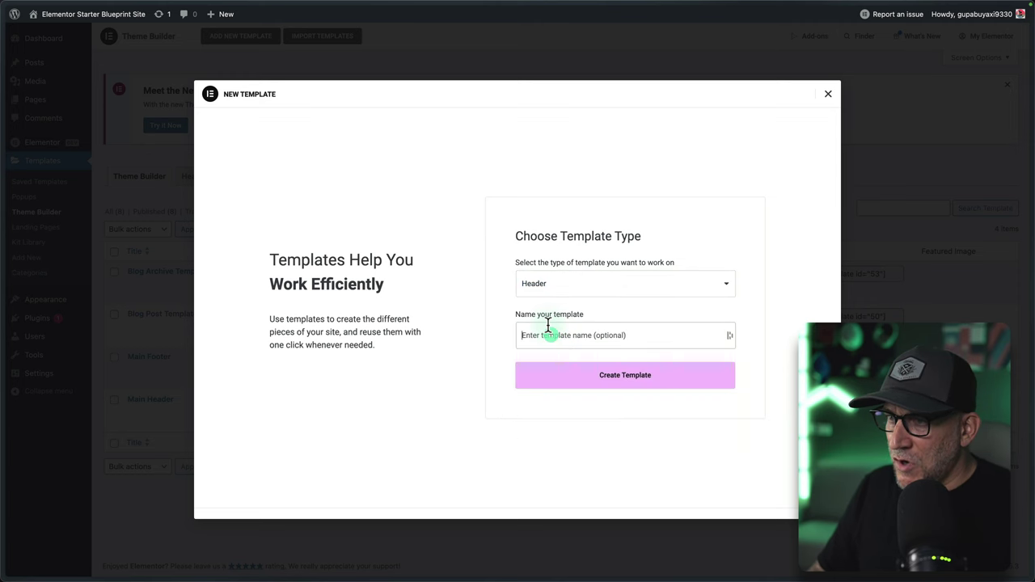
{"action": "type", "text": "My Glass"}
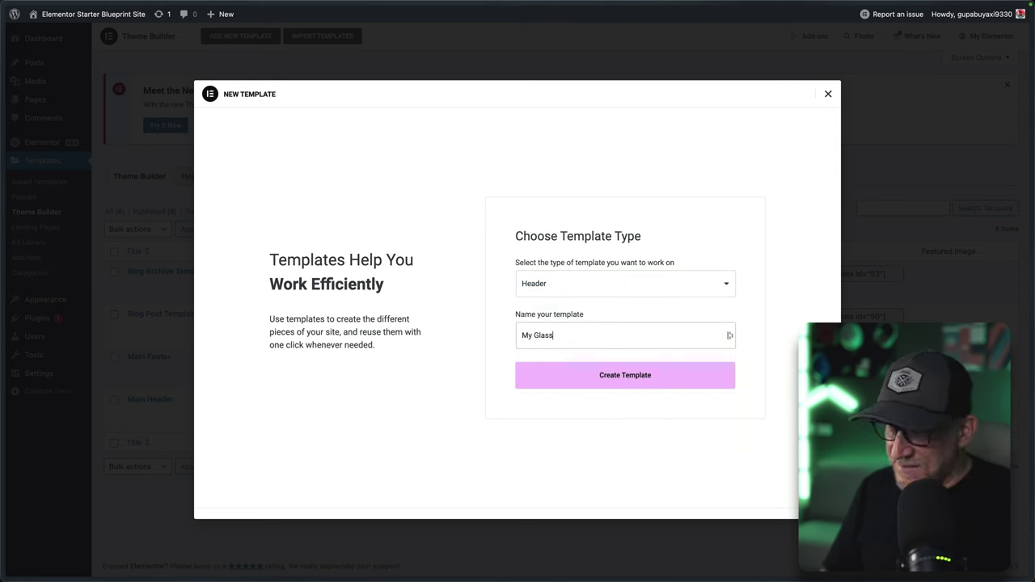
{"action": "type", "text": " Head"}
{"action": "type", "text": "er"}
{"action": "key", "text": "Return"}
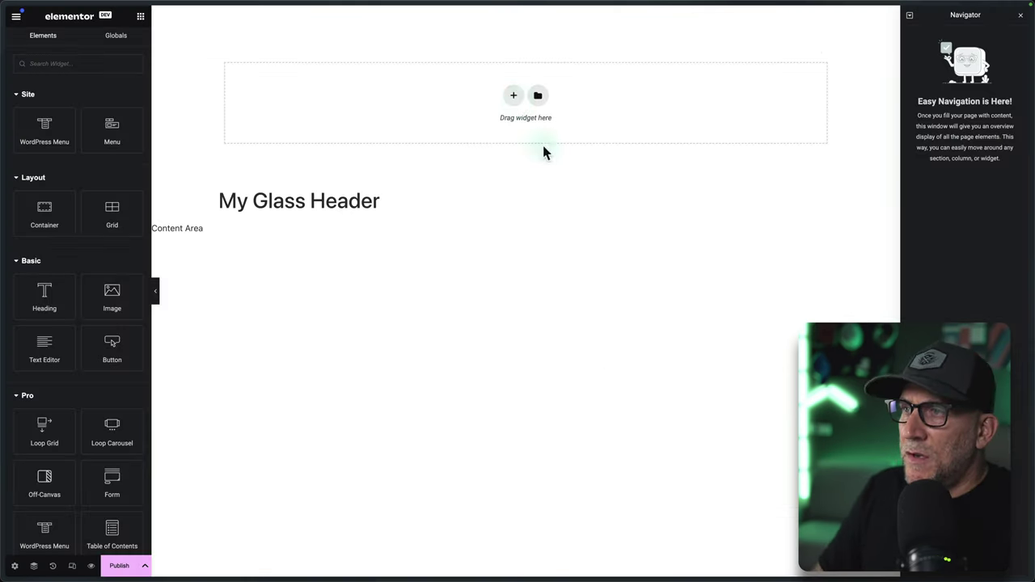
Add a single-column flexbox container to the header template and nest another container inside it.
{"action": "left_click", "coordinate": [514, 96]}
{"action": "left_click", "coordinate": [489, 129]}
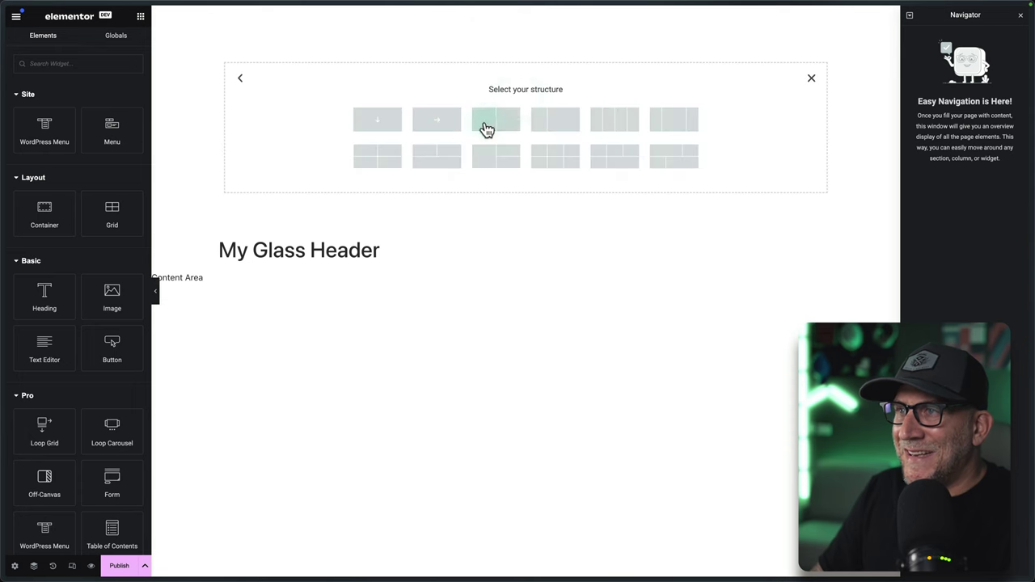
{"action": "left_click", "coordinate": [377, 122]}
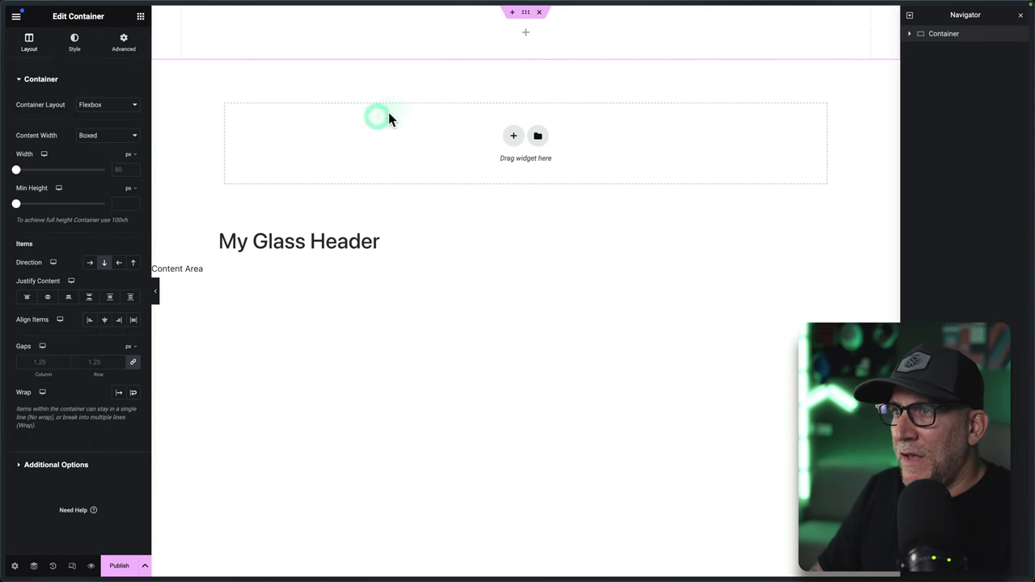
{"action": "left_click", "coordinate": [141, 16]}
{"action": "left_click_drag", "start_coordinate": [51, 203], "coordinate": [344, 32]}
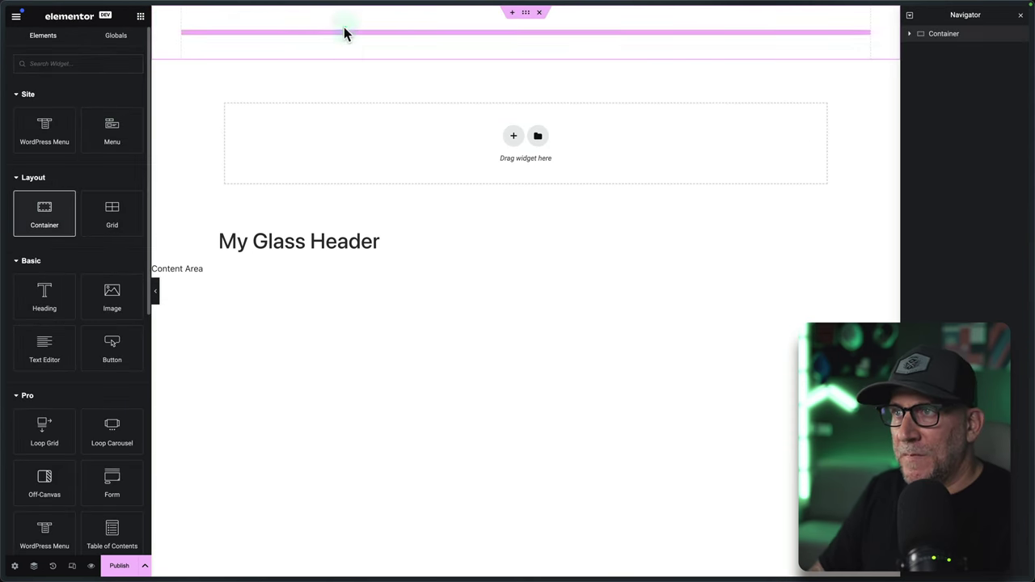
Rename the inner container as Menu Bar.
{"action": "left_click", "coordinate": [961, 35]}
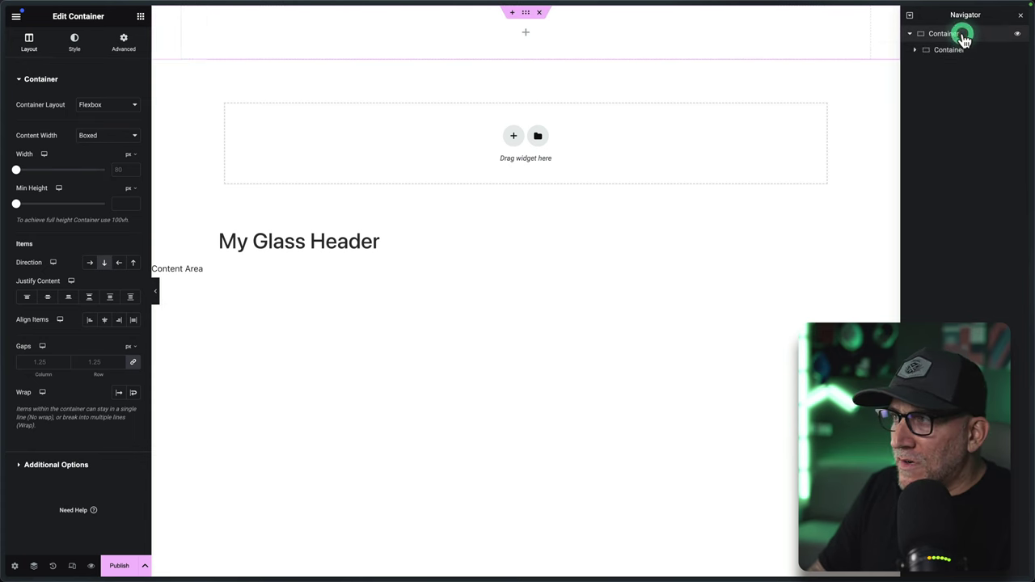
{"action": "left_click", "coordinate": [130, 50]}
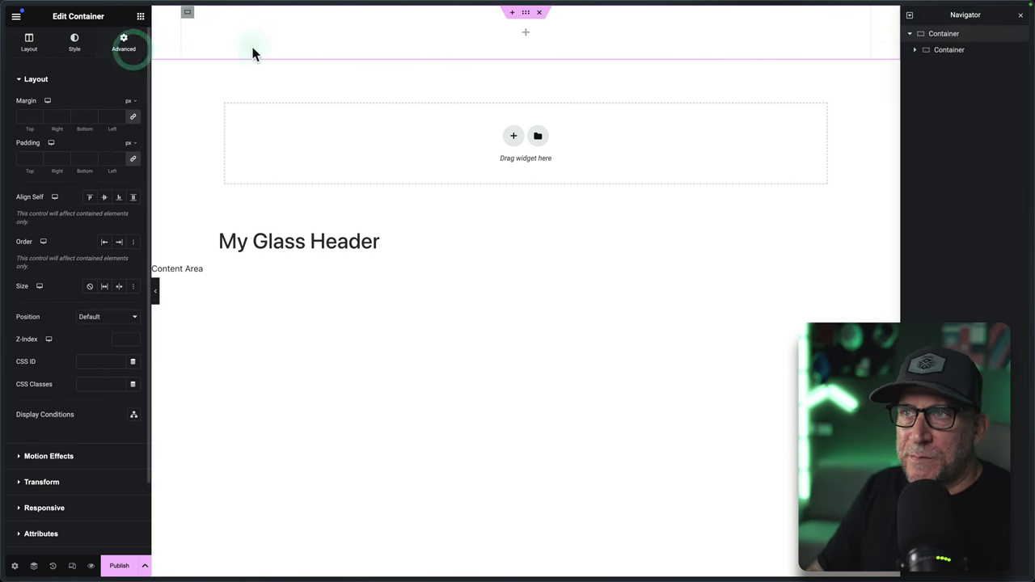
{"action": "left_click", "coordinate": [941, 53]}
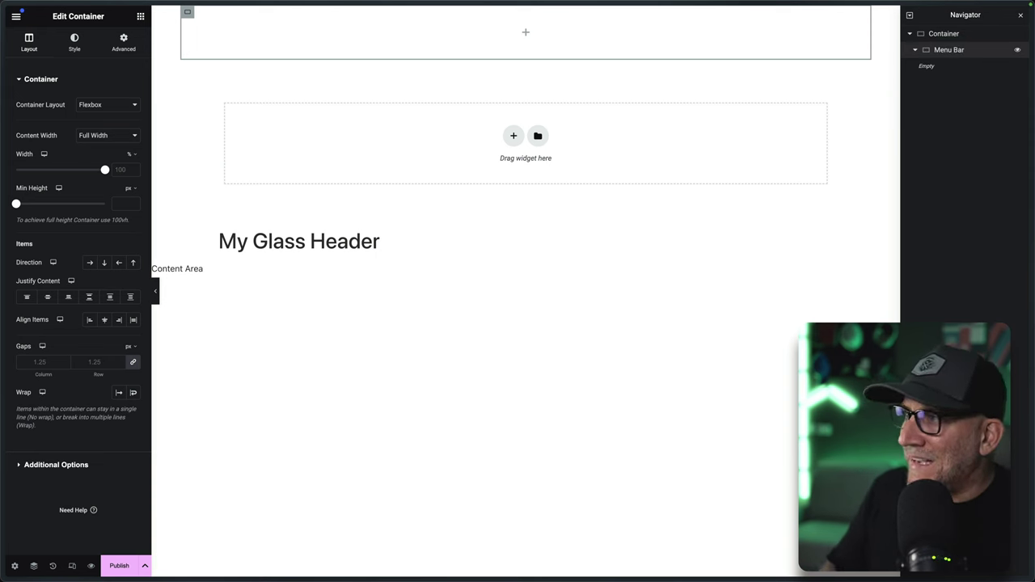
Unlink the outer container's padding values and set the right and left padding to 40 px.
{"action": "left_click", "coordinate": [944, 34]}
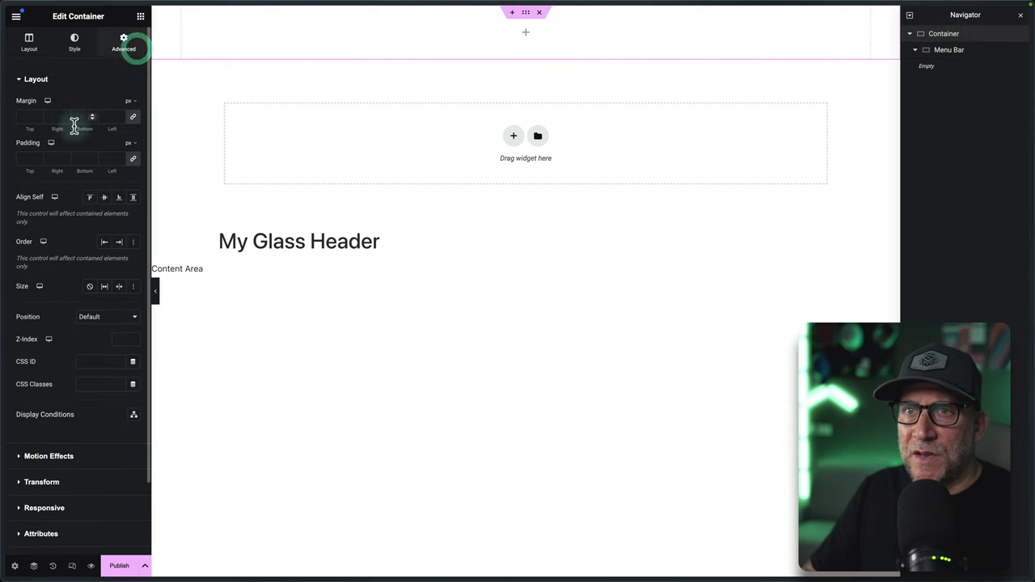
{"action": "left_click", "coordinate": [133, 158]}
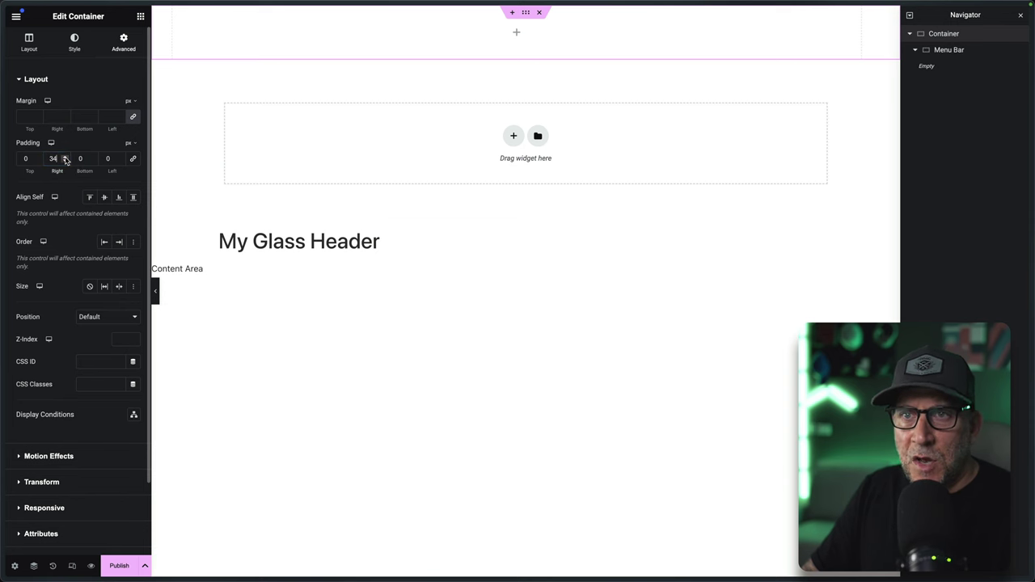
{"action": "left_click", "coordinate": [65, 161]}
{"action": "left_click", "coordinate": [118, 157]}
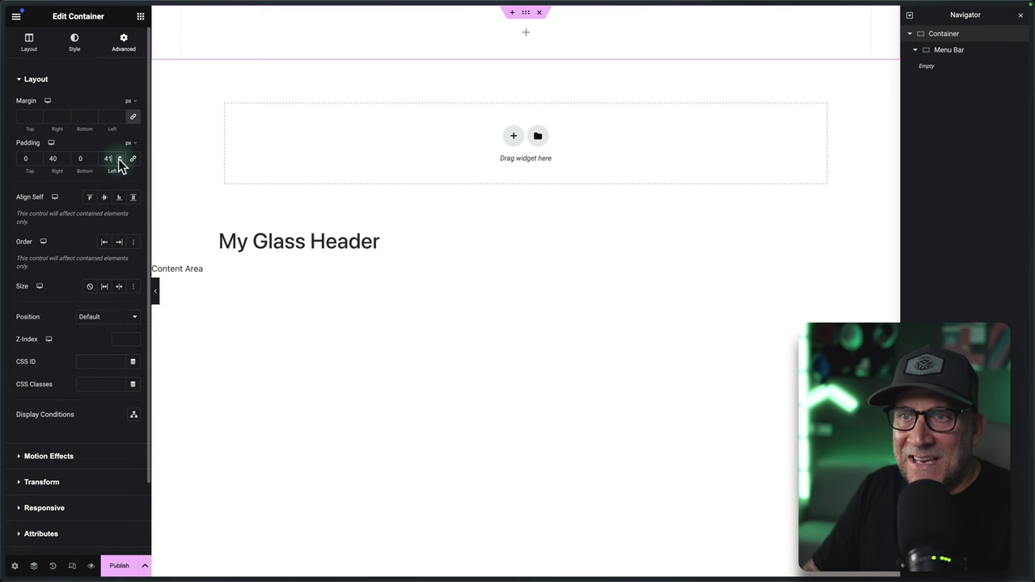
Set the outer container's top padding to 20 px.
{"action": "left_click", "coordinate": [38, 156]}
{"action": "left_click", "coordinate": [38, 156]}
{"action": "left_click", "coordinate": [38, 156]}
{"action": "left_click", "coordinate": [38, 156]}
{"action": "left_click", "coordinate": [38, 156]}
{"action": "left_click", "coordinate": [38, 156]}
{"action": "left_click", "coordinate": [38, 156]}
{"action": "left_click", "coordinate": [38, 156]}
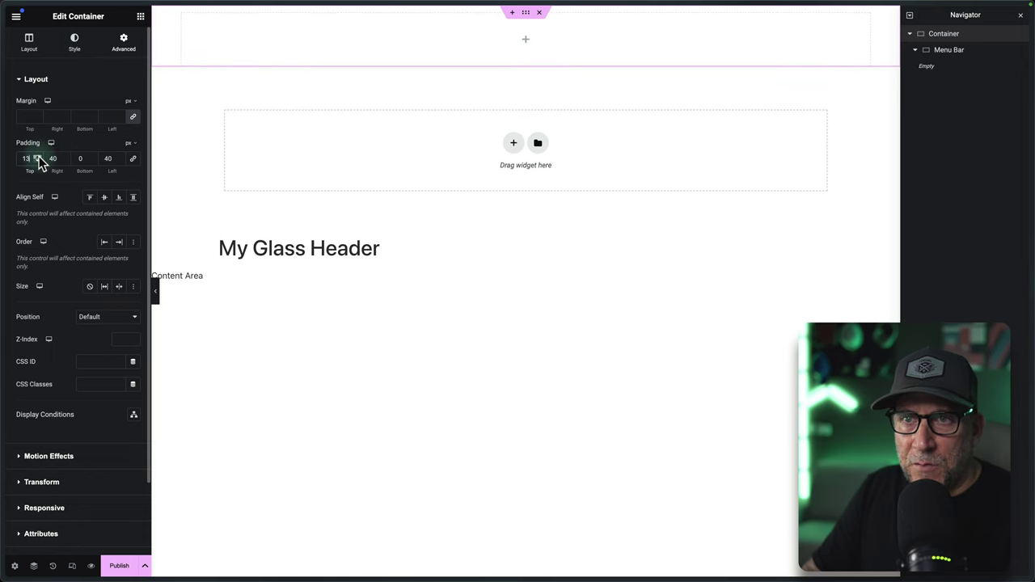
{"action": "left_click", "coordinate": [38, 156]}
{"action": "left_click", "coordinate": [38, 156]}
{"action": "left_click", "coordinate": [38, 156]}
{"action": "left_click", "coordinate": [38, 156]}
{"action": "left_click", "coordinate": [38, 157]}
{"action": "left_click", "coordinate": [38, 156]}
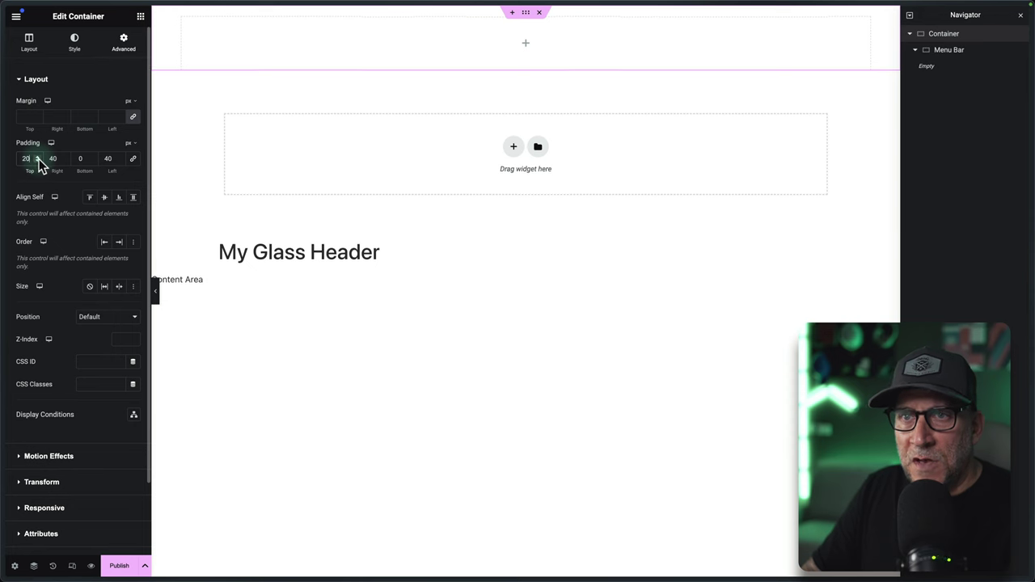
Set the outer container's bottom padding to 20 px.
{"action": "left_click", "coordinate": [93, 156]}
{"action": "left_click", "coordinate": [93, 156]}
{"action": "left_click", "coordinate": [93, 156]}
{"action": "left_click", "coordinate": [93, 156]}
{"action": "left_click", "coordinate": [92, 156]}
{"action": "left_click", "coordinate": [93, 156]}
{"action": "left_click", "coordinate": [93, 156]}
{"action": "left_click", "coordinate": [93, 156]}
{"action": "left_click", "coordinate": [93, 156]}
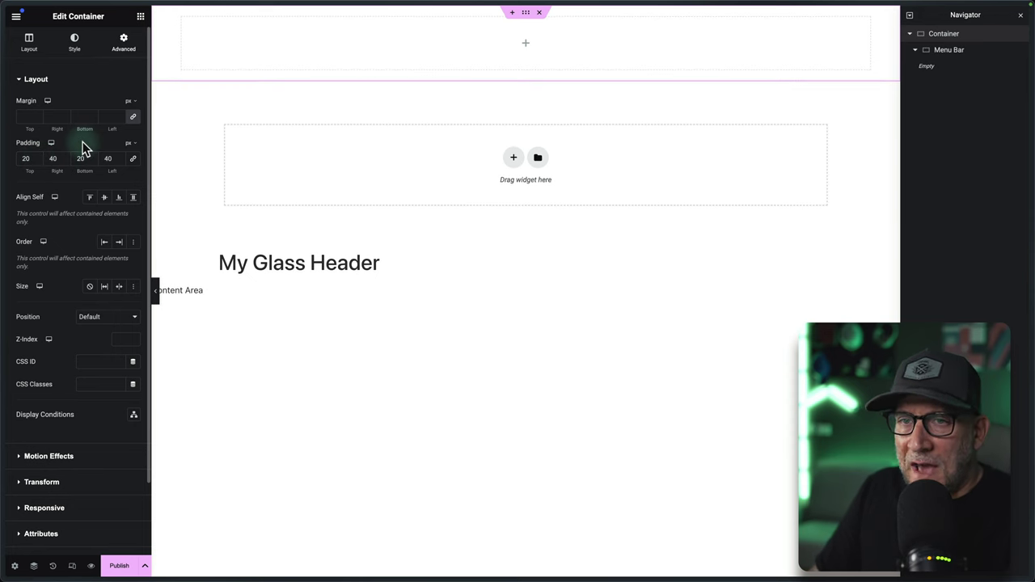
Give the header template a classic background in the global Black color through the header settings.
{"action": "left_click", "coordinate": [15, 565]}
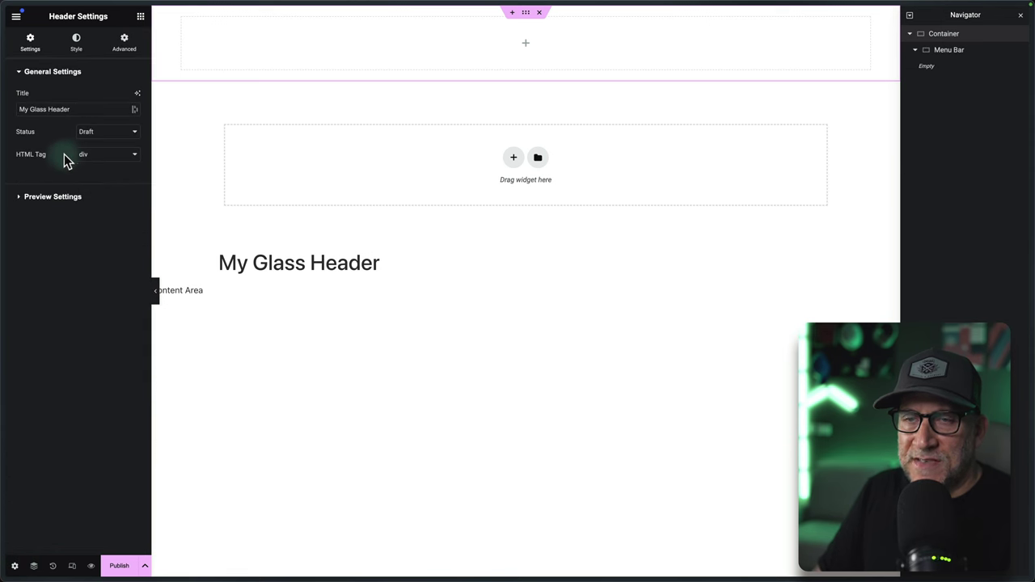
{"action": "left_click", "coordinate": [76, 45]}
{"action": "left_click", "coordinate": [116, 192]}
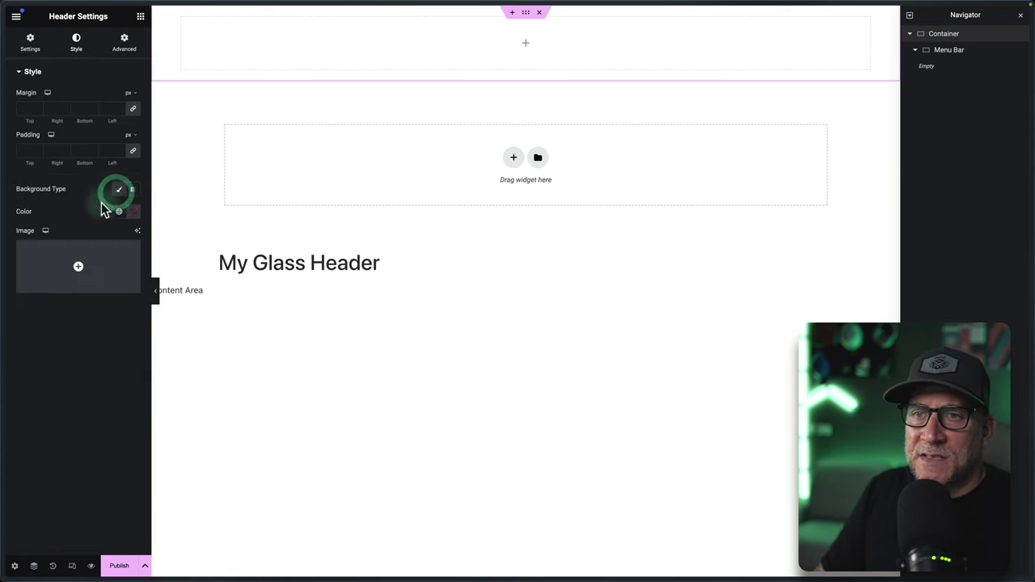
{"action": "left_click", "coordinate": [119, 212]}
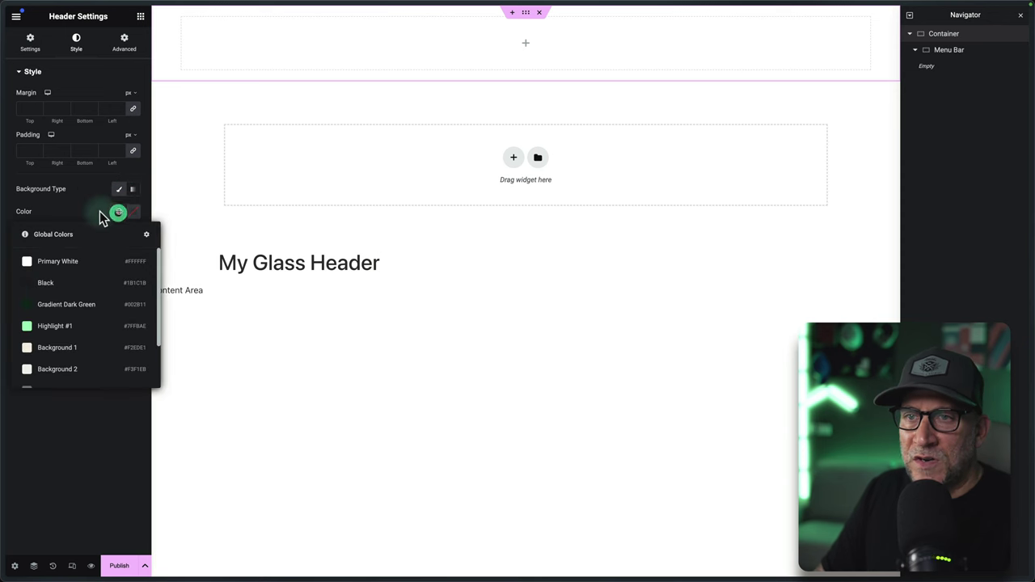
{"action": "left_click", "coordinate": [42, 283]}
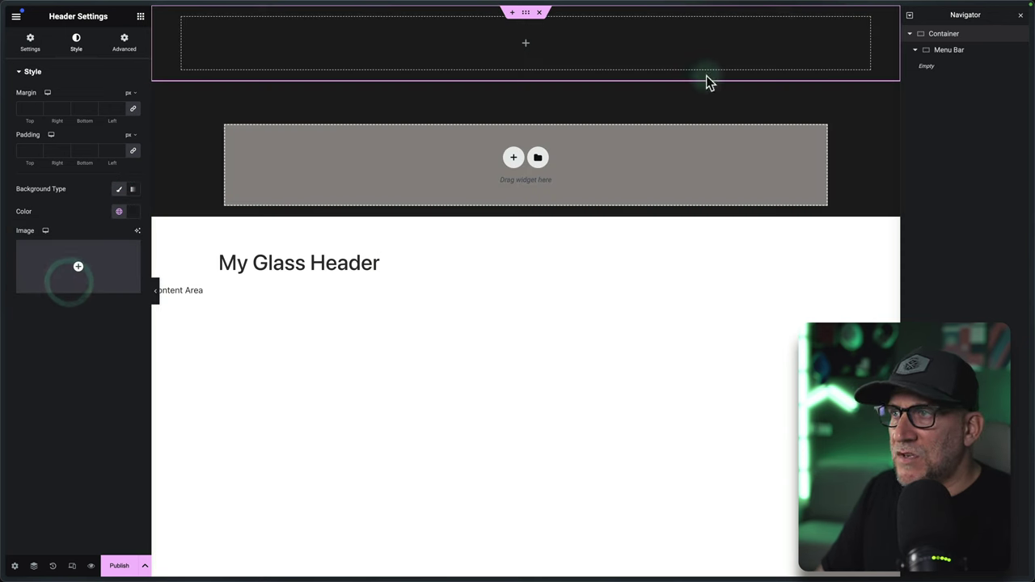
Add an Image widget with the Logoipsum logo to the Menu Bar container.
{"action": "left_click", "coordinate": [946, 52]}
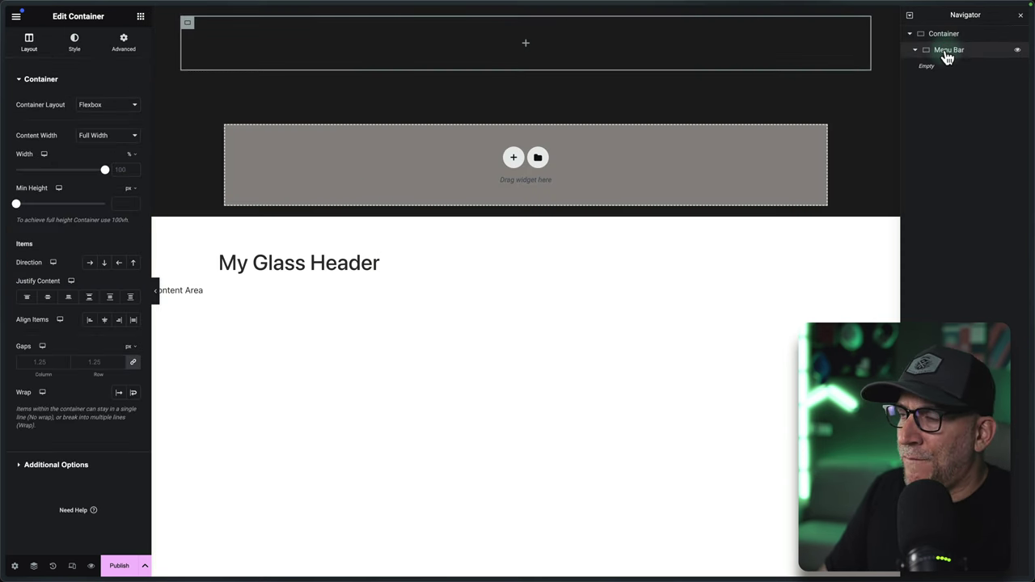
{"action": "left_click", "coordinate": [141, 16]}
{"action": "left_click", "coordinate": [95, 307]}
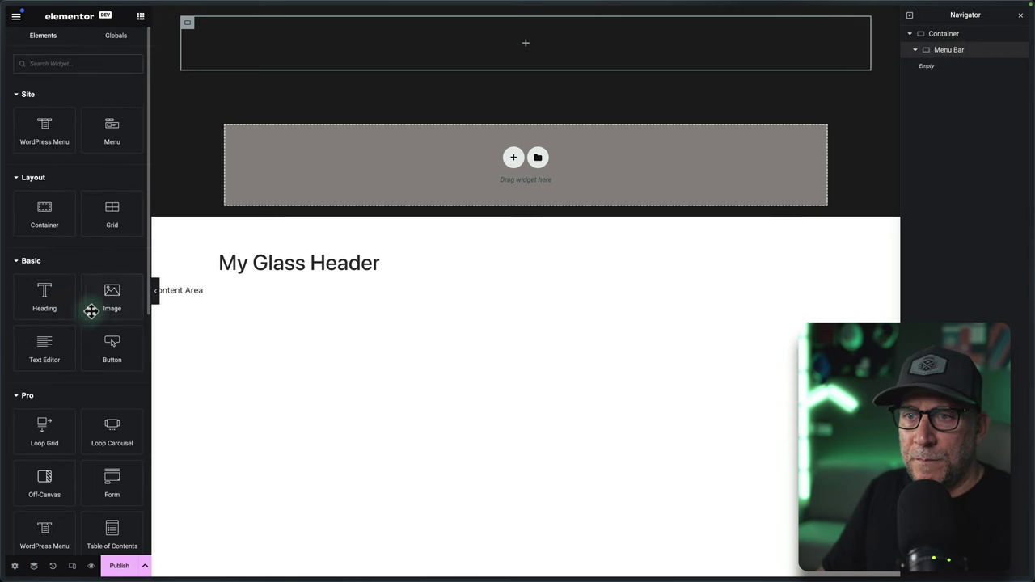
Make the logo image 120 px wide and left-aligned, with Align Self set to Start.
{"action": "left_click", "coordinate": [76, 40]}
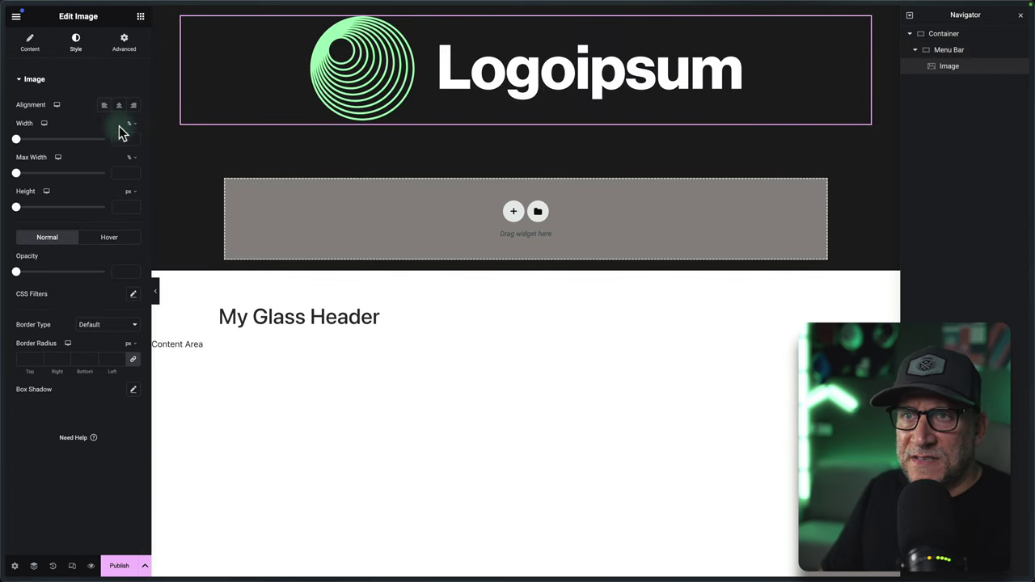
{"action": "left_click", "coordinate": [132, 129]}
{"action": "left_click", "coordinate": [129, 136]}
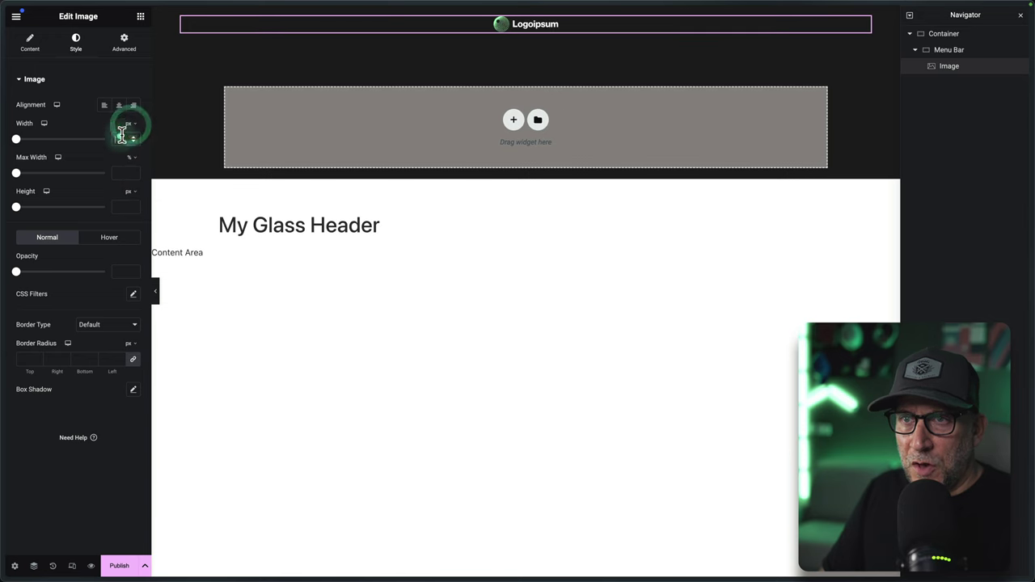
{"action": "type", "text": "120"}
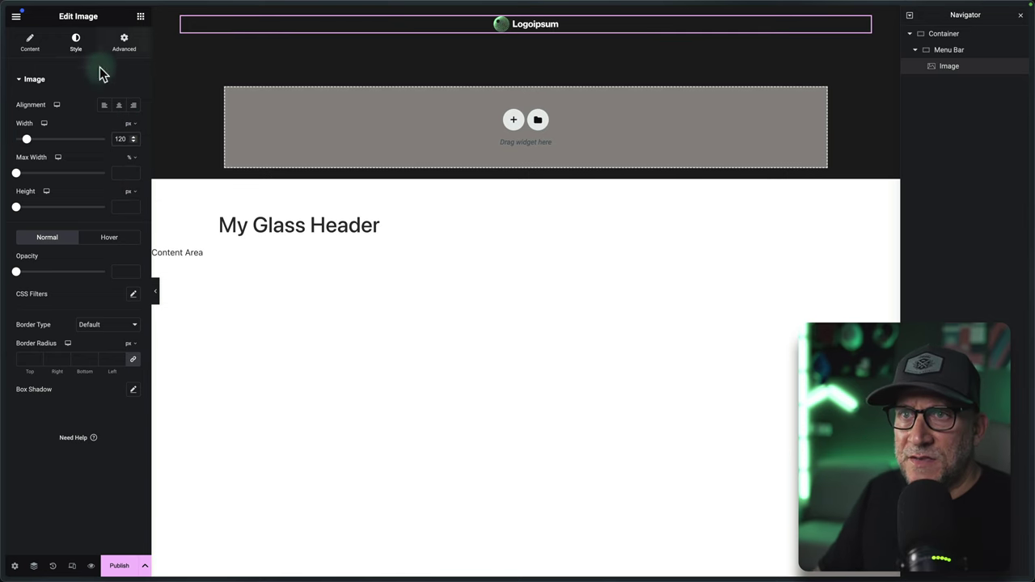
{"action": "left_click", "coordinate": [102, 105]}
{"action": "left_click", "coordinate": [122, 48]}
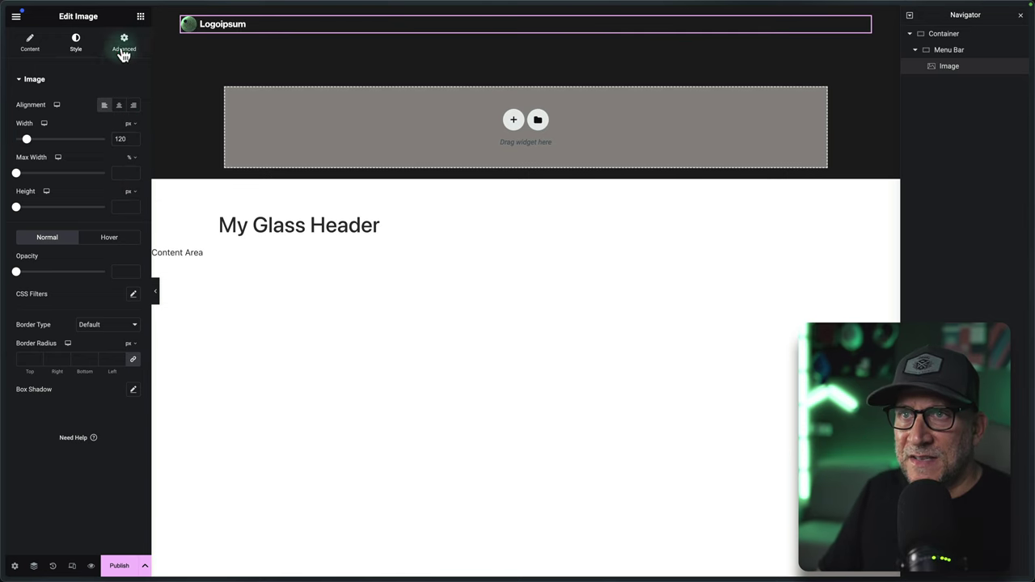
{"action": "left_click", "coordinate": [91, 223]}
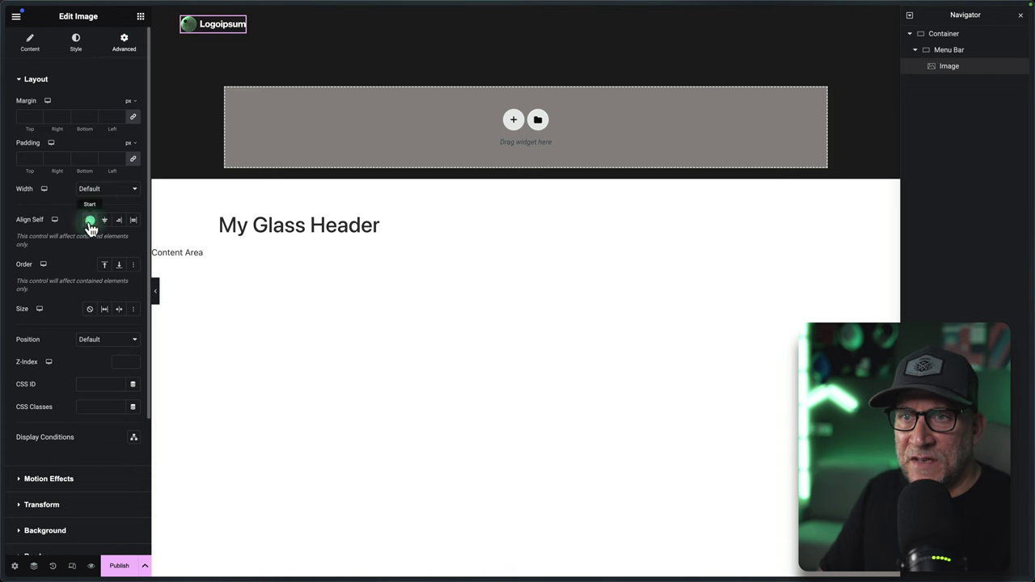
Add a WordPress Menu widget below the logo in the Menu Bar, using Main Menu.
{"action": "left_click", "coordinate": [141, 17]}
{"action": "left_click", "coordinate": [55, 134]}
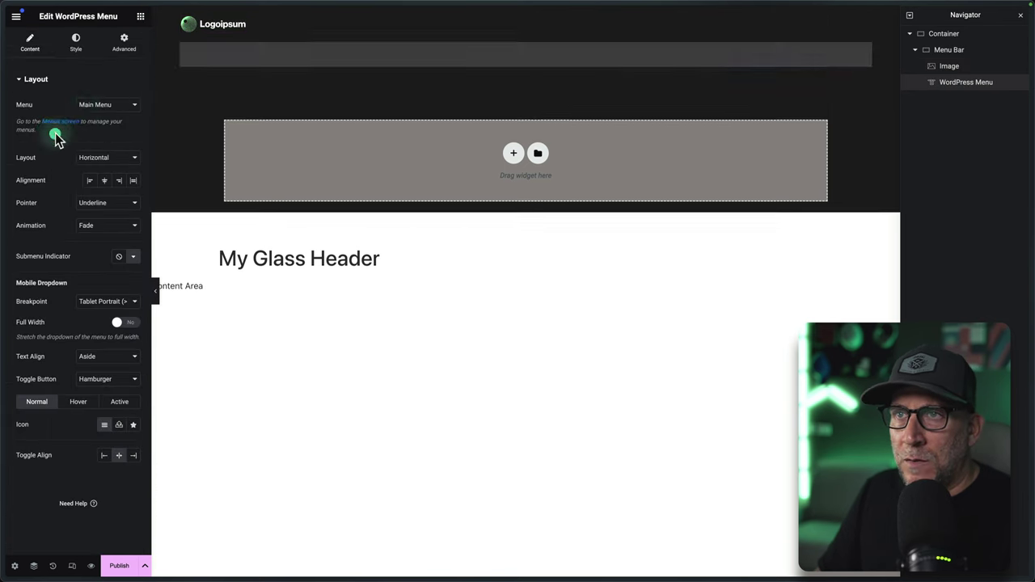
{"action": "left_click", "coordinate": [100, 112]}
{"action": "left_click", "coordinate": [96, 107]}
{"action": "left_click", "coordinate": [56, 113]}
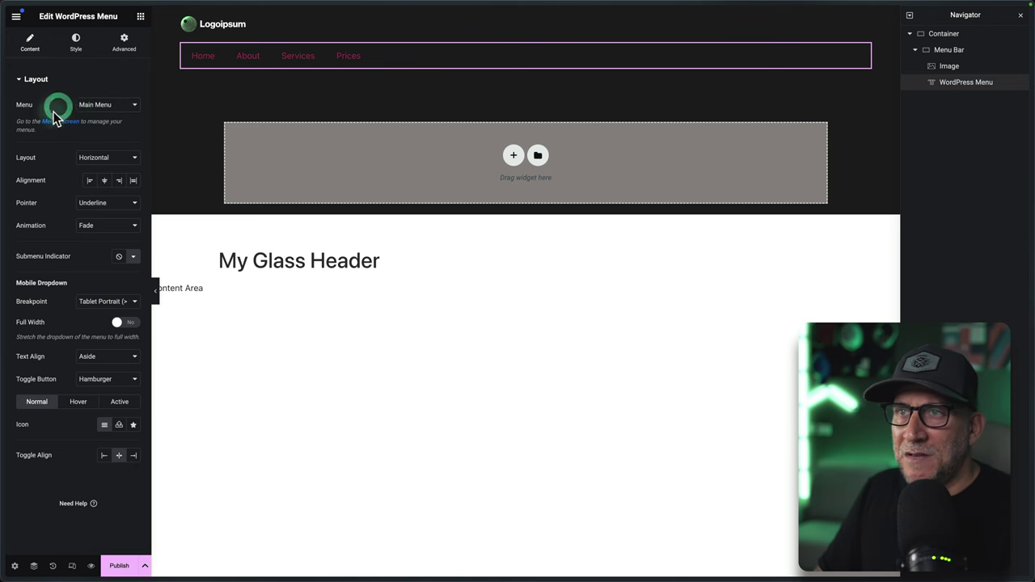
Set the menu's pointer to None and make its mobile dropdown full width.
{"action": "left_click", "coordinate": [95, 205]}
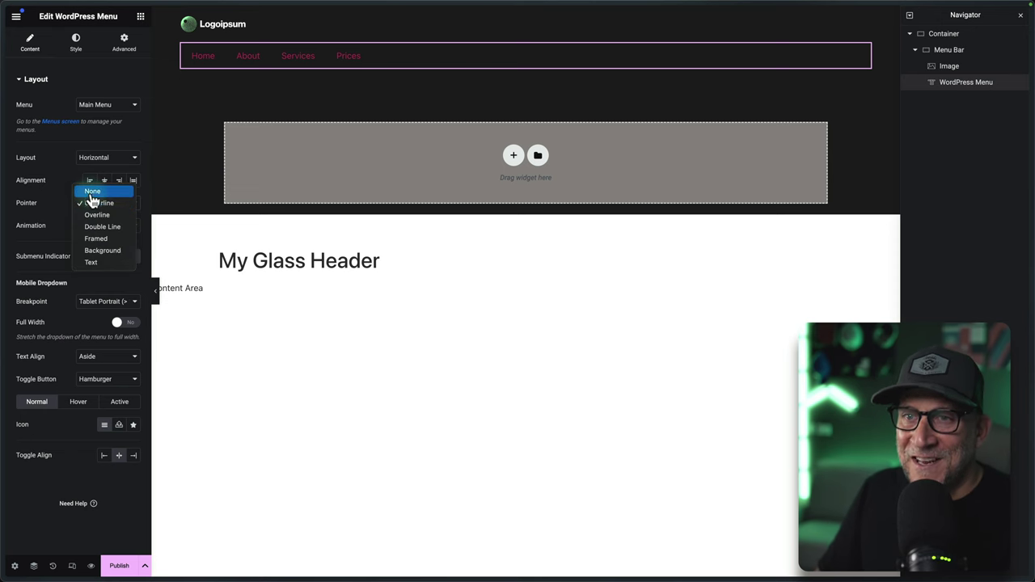
{"action": "left_click", "coordinate": [89, 191]}
{"action": "left_click", "coordinate": [36, 296]}
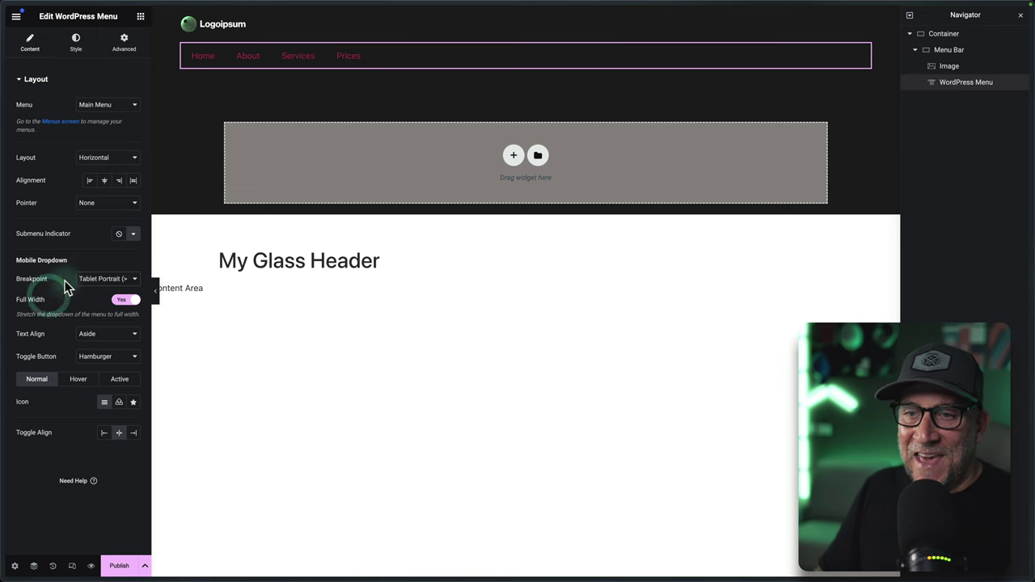
Set the WordPress Menu's horizontal and vertical padding to 0 px and its space between items to 40 px.
{"action": "left_click", "coordinate": [68, 45]}
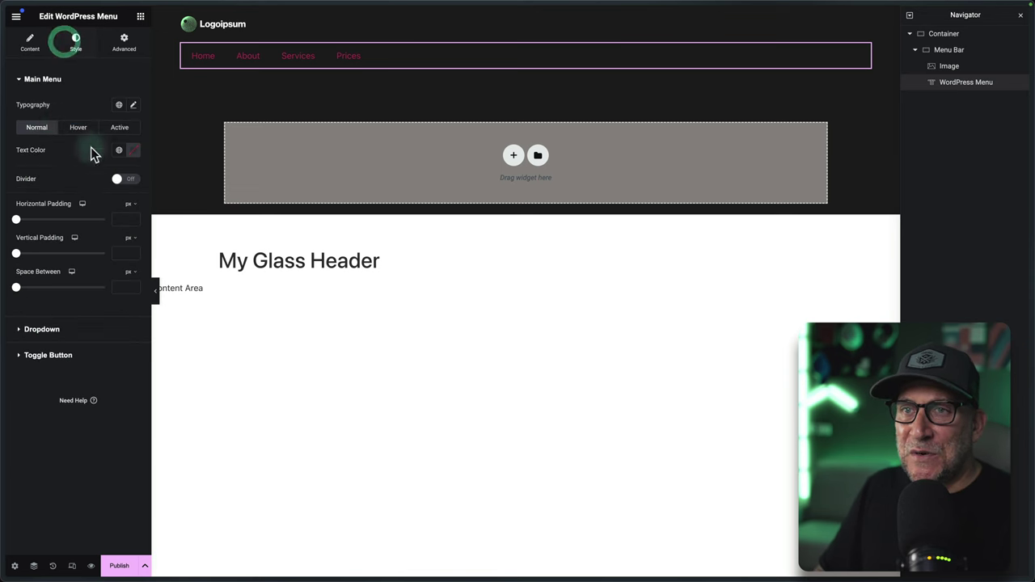
{"action": "left_click", "coordinate": [17, 220]}
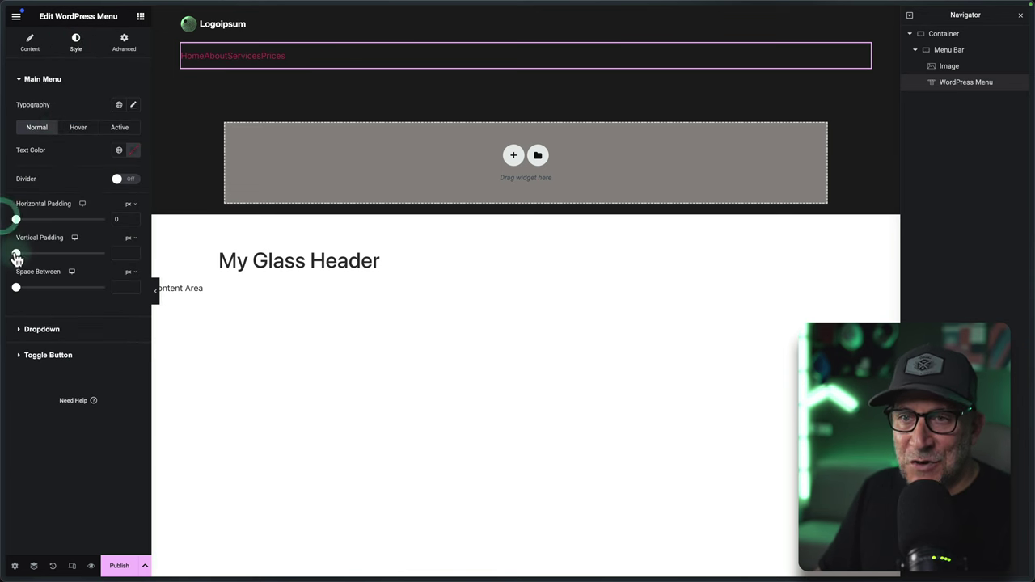
{"action": "left_click", "coordinate": [16, 255]}
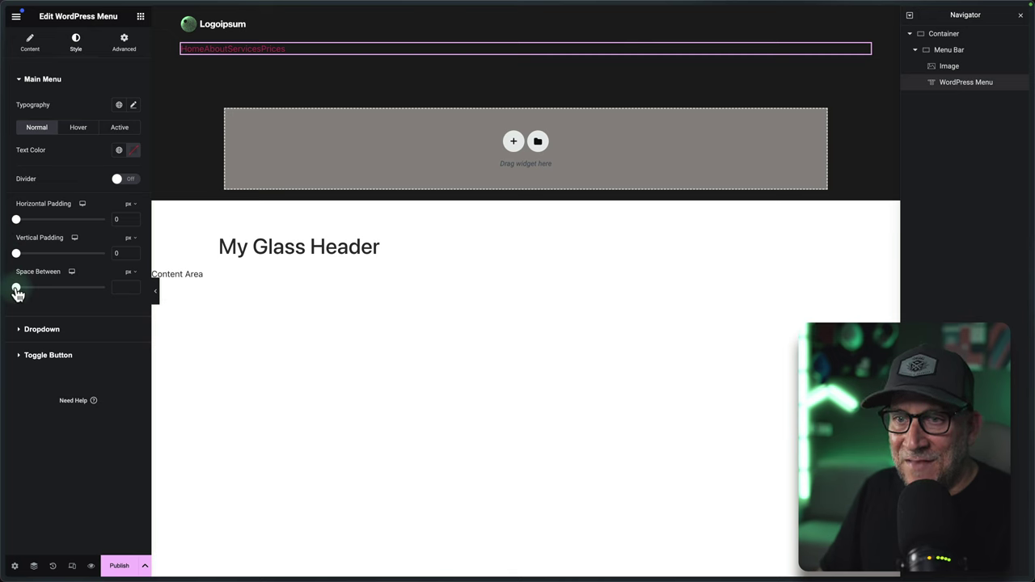
{"action": "left_click_drag", "start_coordinate": [23, 293], "coordinate": [35, 291]}
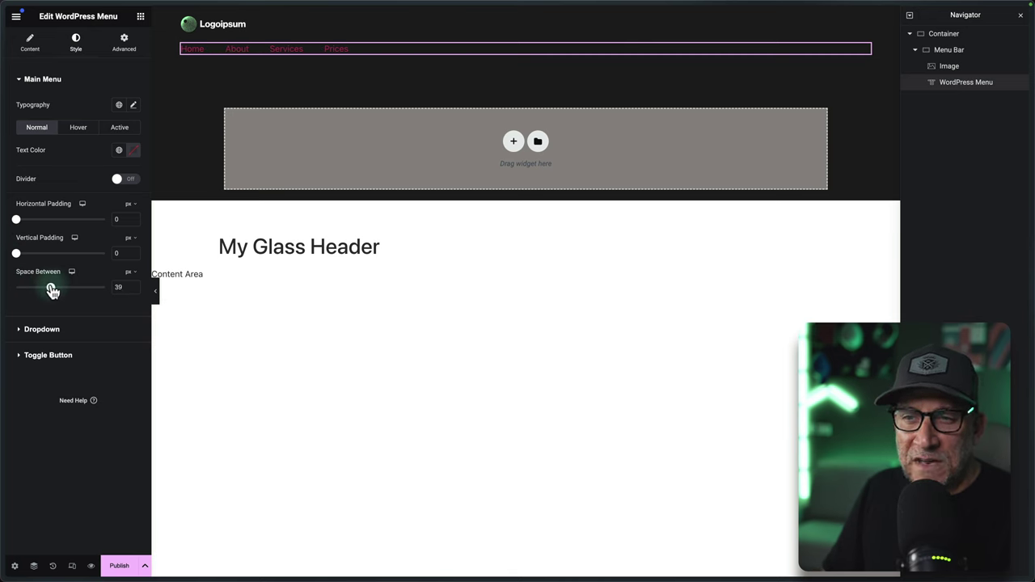
{"action": "left_click", "coordinate": [103, 44]}
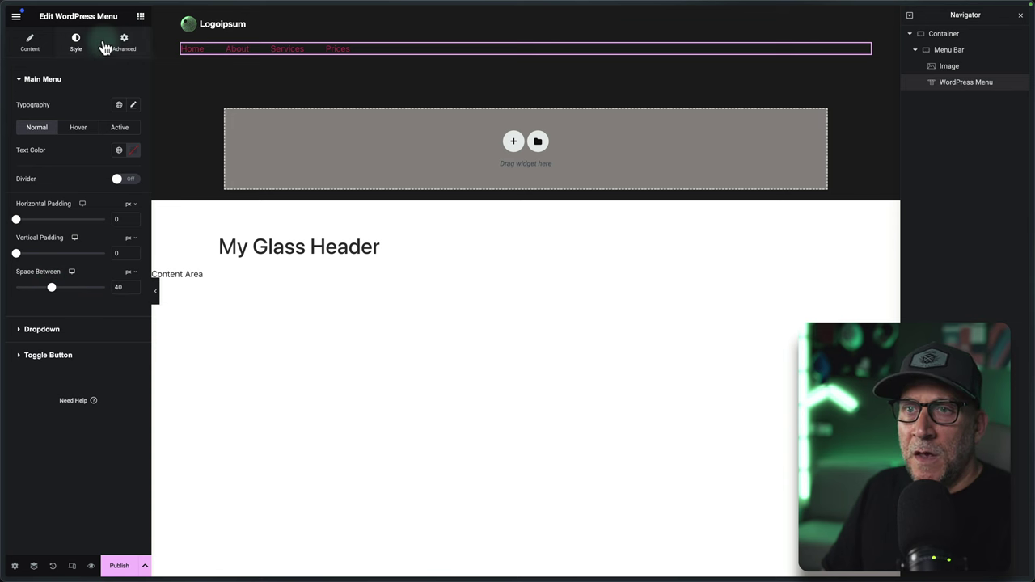
Apply the Button Text M global font to the main menu's typography.
{"action": "left_click", "coordinate": [119, 107]}
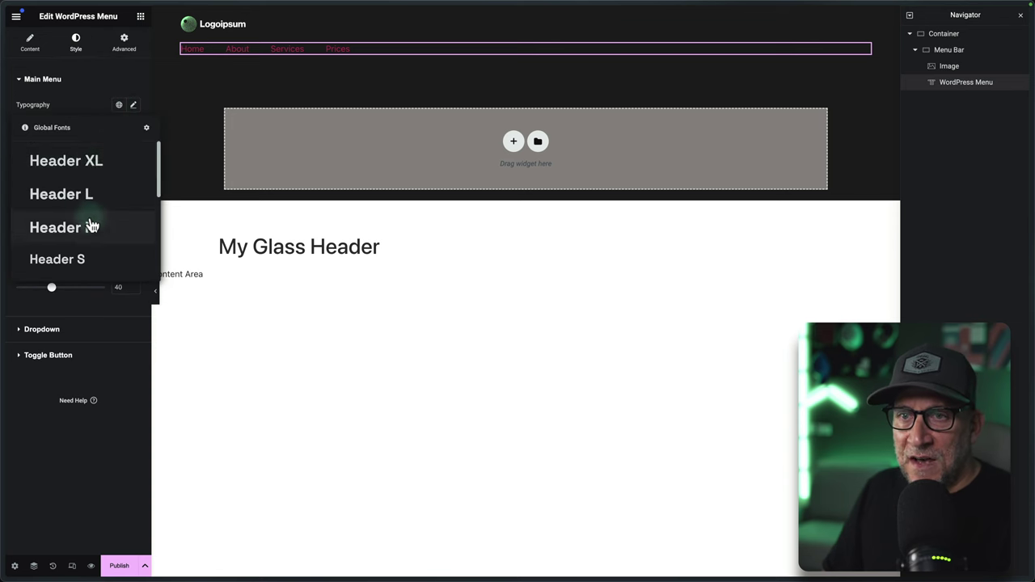
{"action": "scroll", "coordinate": [88, 224], "scroll_direction": "down", "scroll_amount": 5}
{"action": "scroll", "coordinate": [70, 232], "scroll_direction": "up", "scroll_amount": 3}
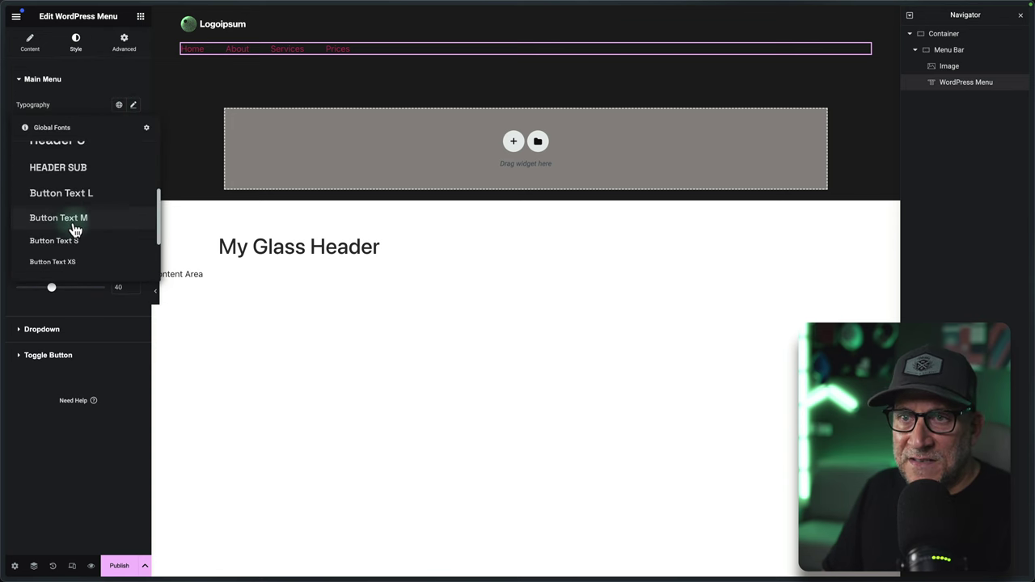
{"action": "left_click", "coordinate": [76, 219]}
Color the menu text with the global Primary White and set the menu's Align Self to Center.
{"action": "left_click", "coordinate": [120, 151]}
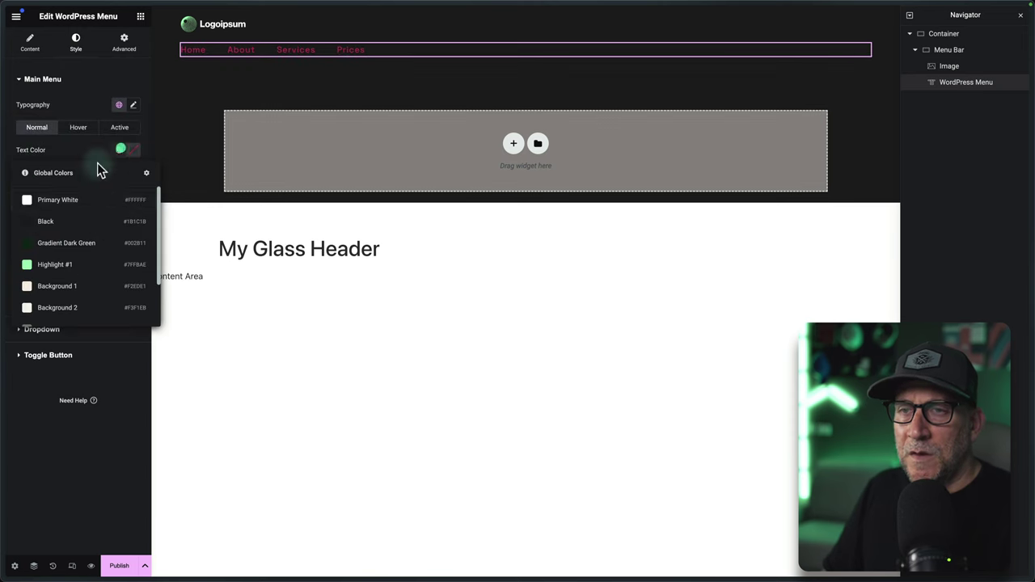
{"action": "left_click", "coordinate": [83, 202]}
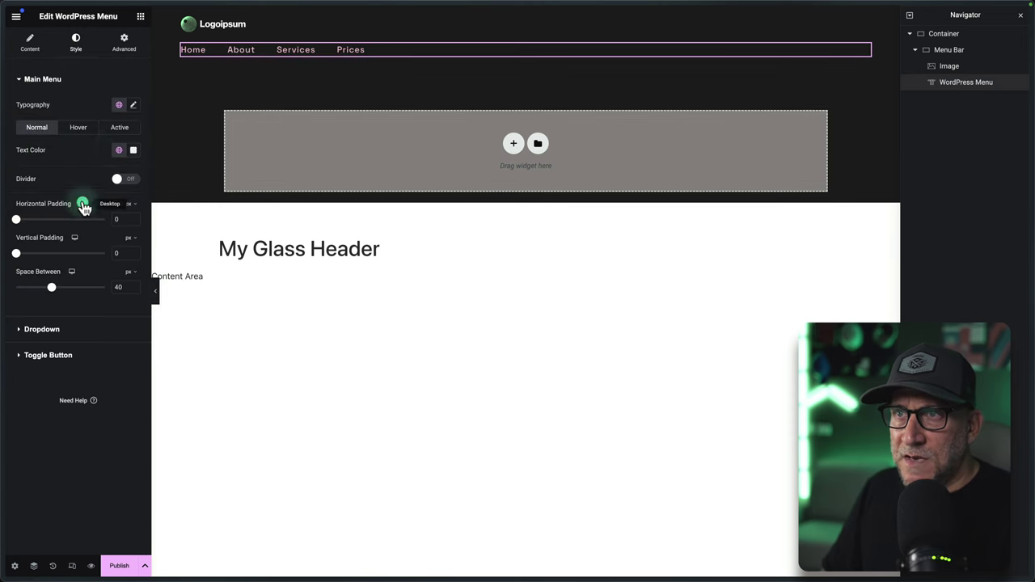
{"action": "left_click", "coordinate": [122, 51]}
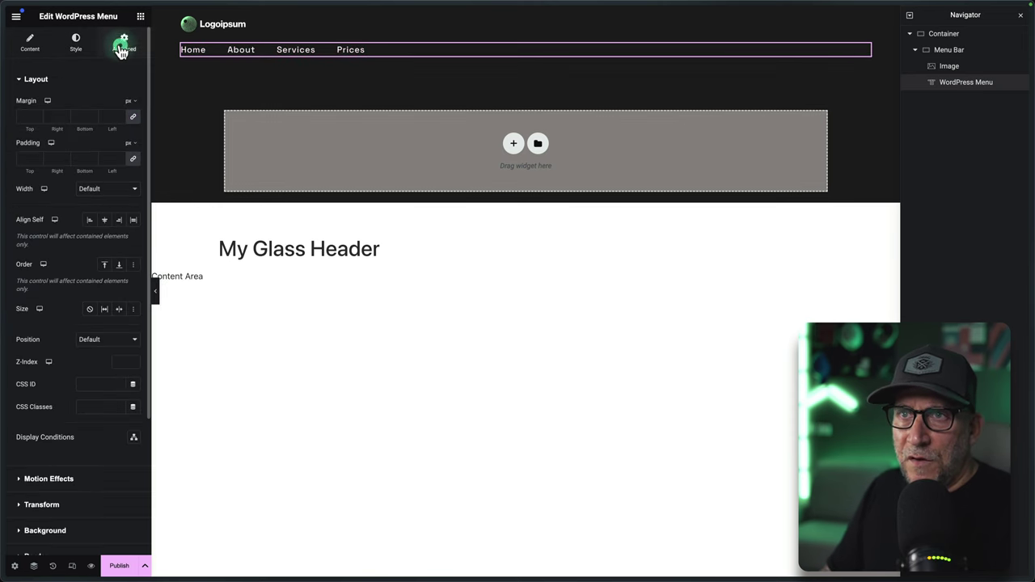
{"action": "left_click", "coordinate": [105, 221]}
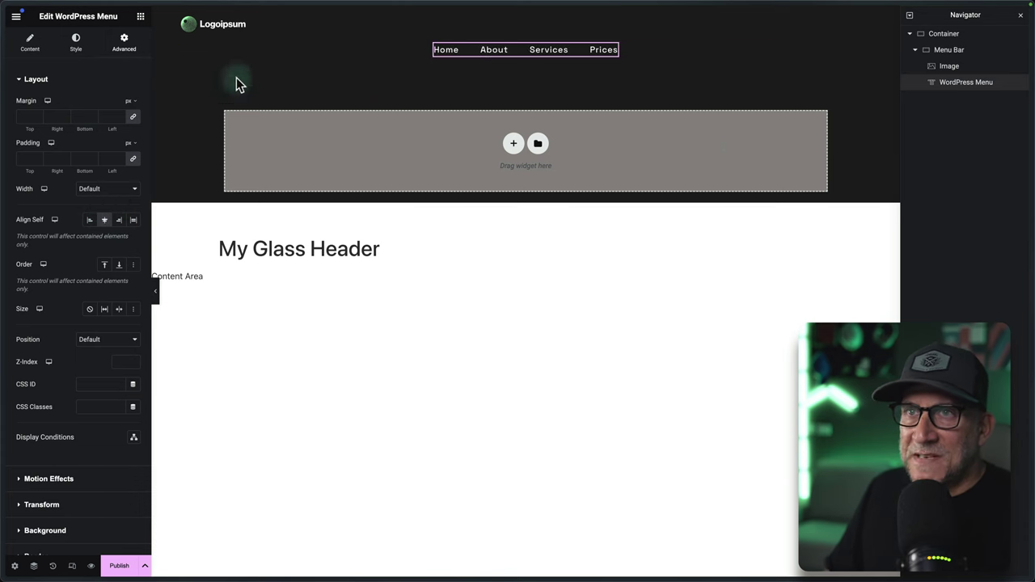
Add a Button widget below the menu in the Menu Bar and change its text to "Get Started".
{"action": "left_click", "coordinate": [140, 17]}
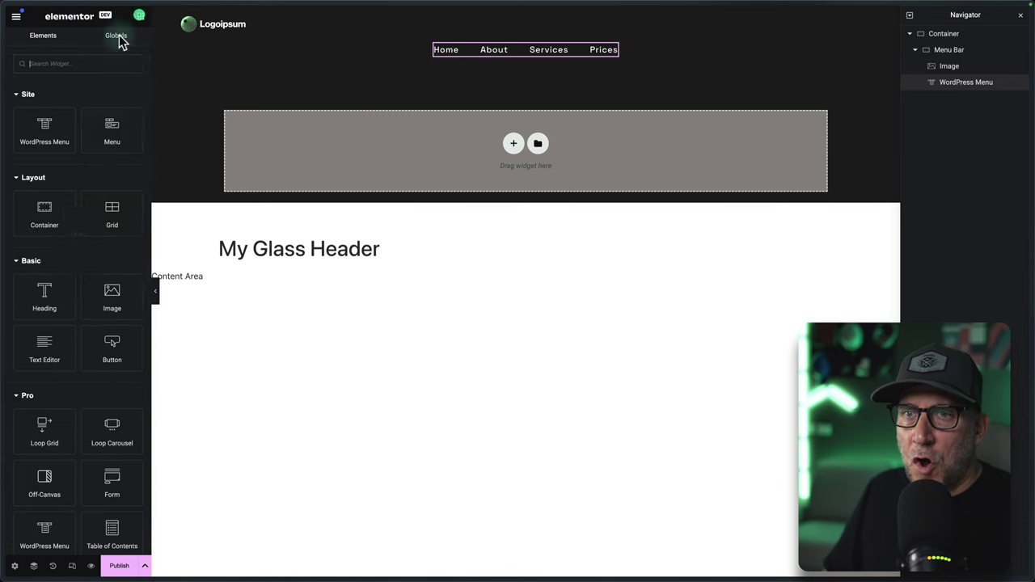
{"action": "left_click", "coordinate": [101, 361]}
{"action": "left_click", "coordinate": [102, 126]}
{"action": "left_click_drag", "start_coordinate": [109, 127], "coordinate": [74, 127]}
{"action": "type", "text": "Get"}
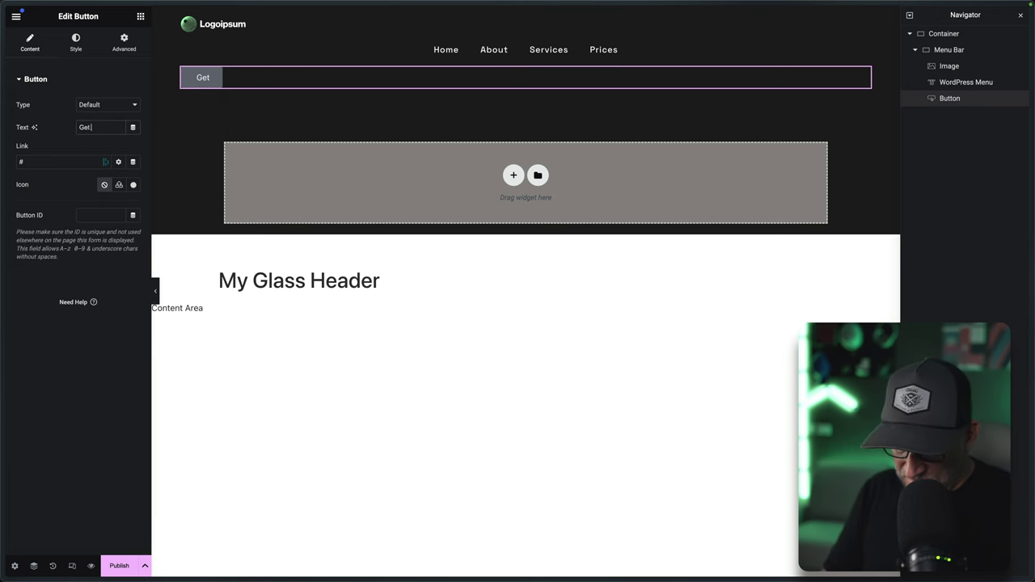
{"action": "type", "text": " Started"}
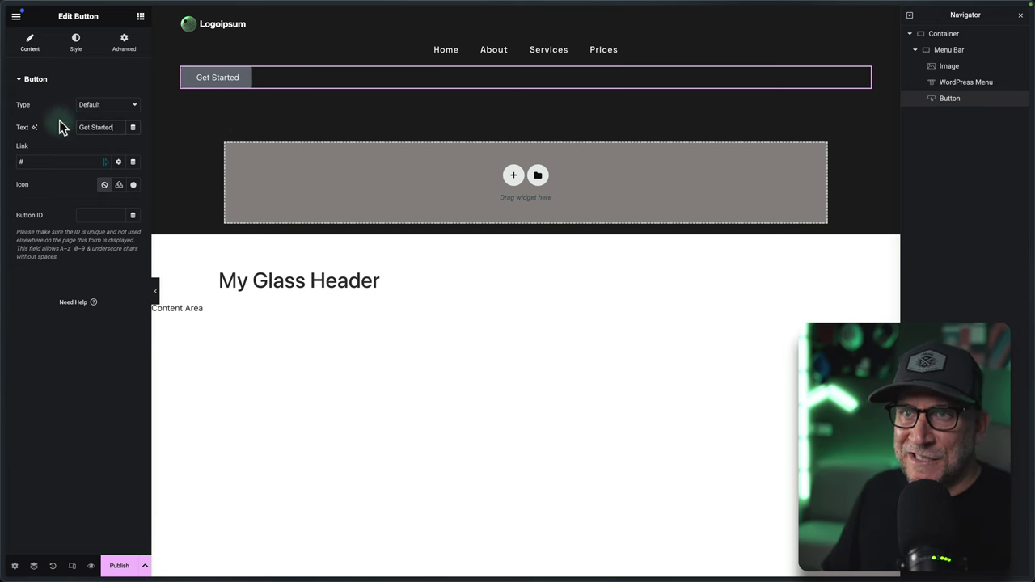
Position the Get Started button to the right and browse the global fonts for its typography.
{"action": "left_click", "coordinate": [75, 42]}
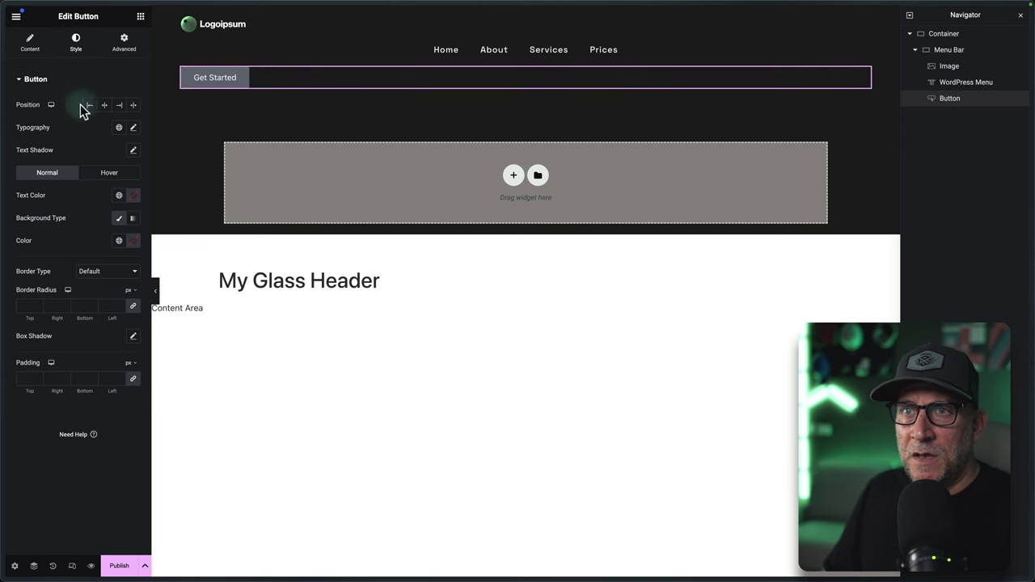
{"action": "left_click", "coordinate": [116, 108]}
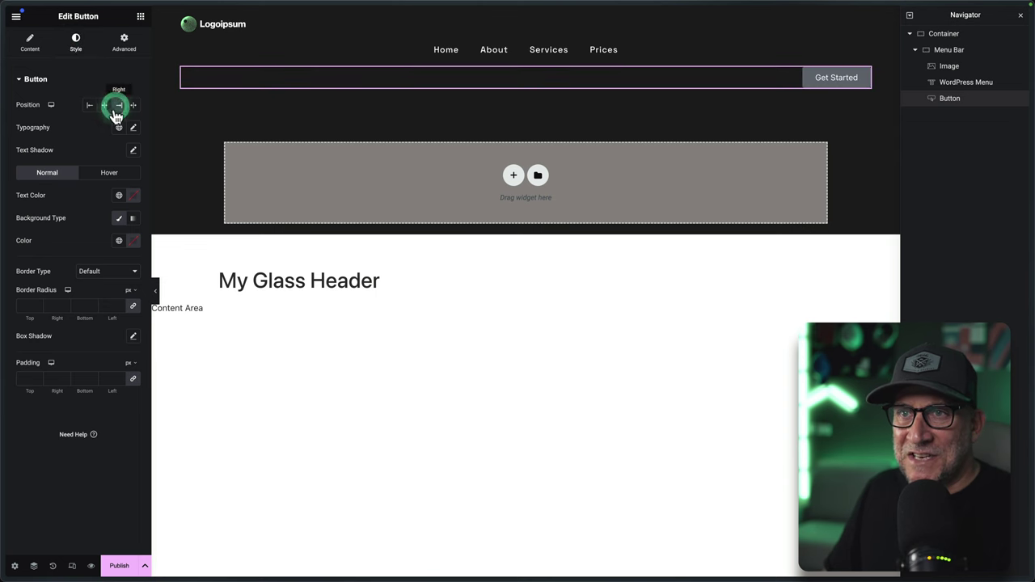
{"action": "left_click", "coordinate": [118, 127]}
{"action": "scroll", "coordinate": [85, 265], "scroll_direction": "down", "scroll_amount": 5}
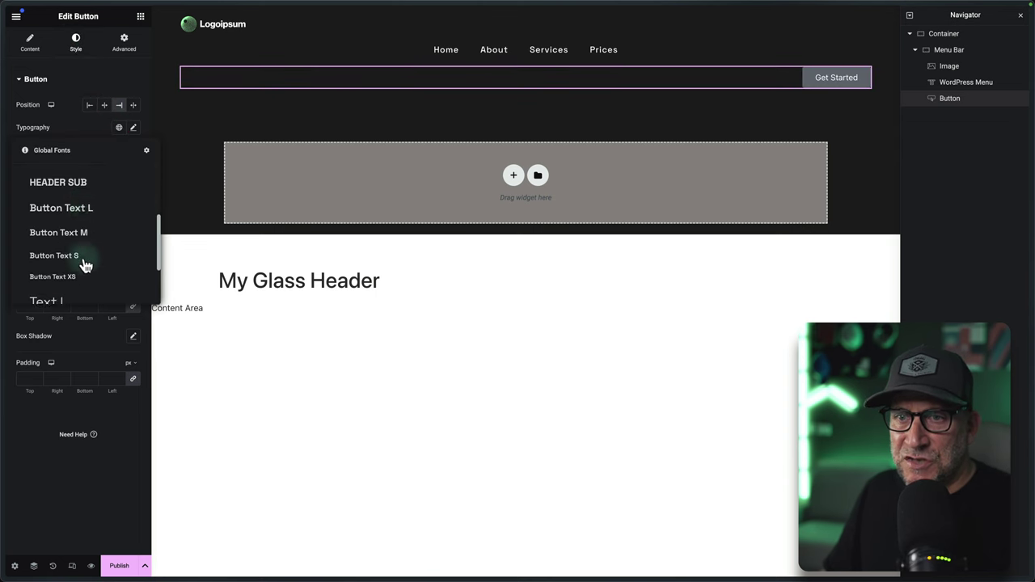
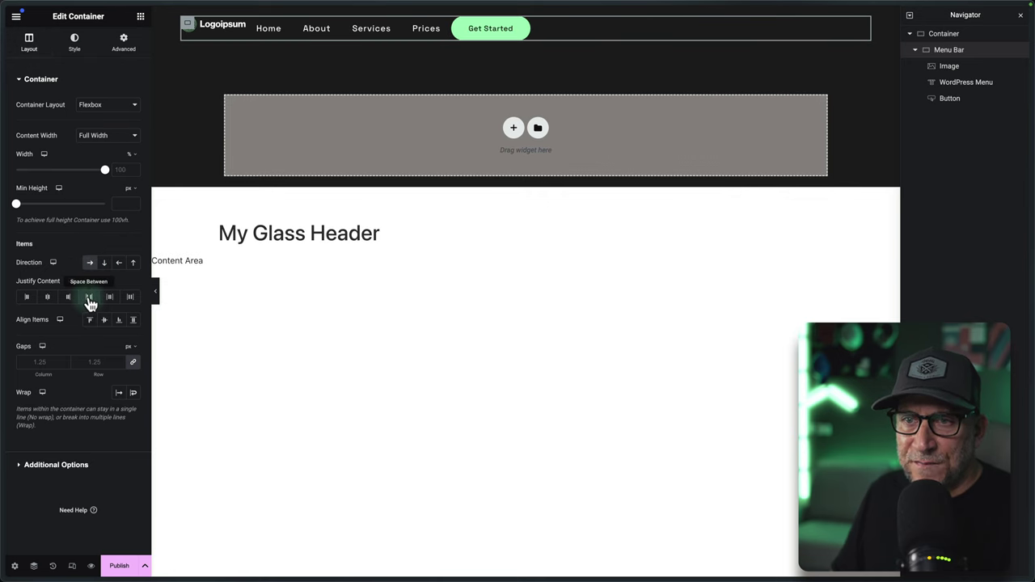
Set the Menu Bar's Justify Content to Space Between and the logo image's Align Self to Center.
{"action": "left_click", "coordinate": [89, 297]}
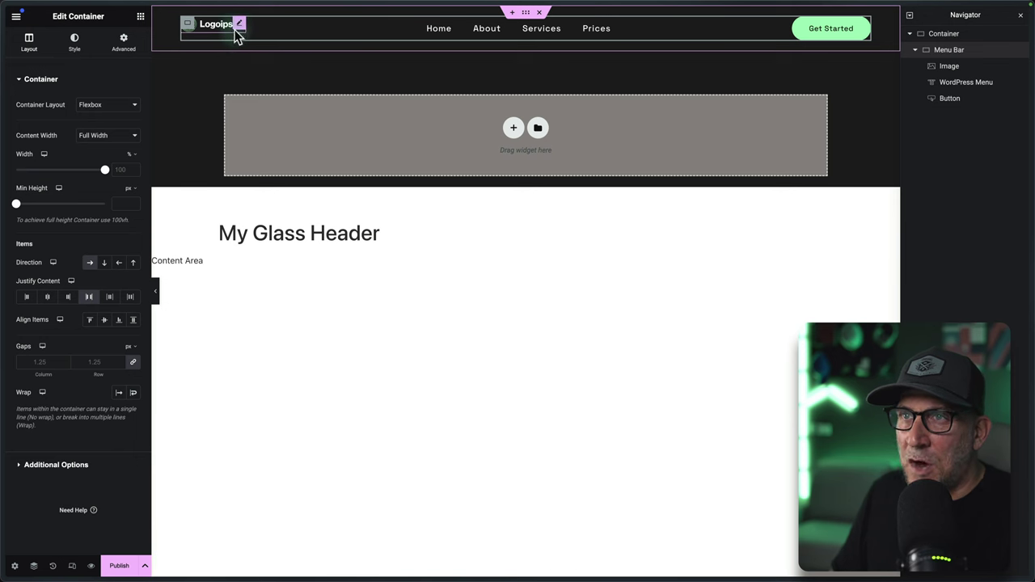
{"action": "left_click", "coordinate": [240, 31]}
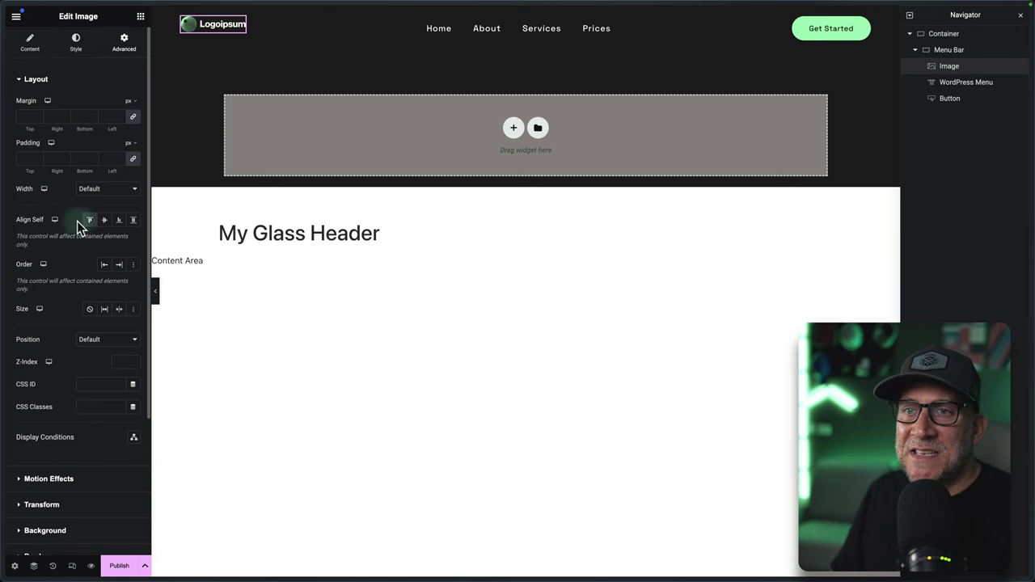
{"action": "left_click", "coordinate": [106, 225]}
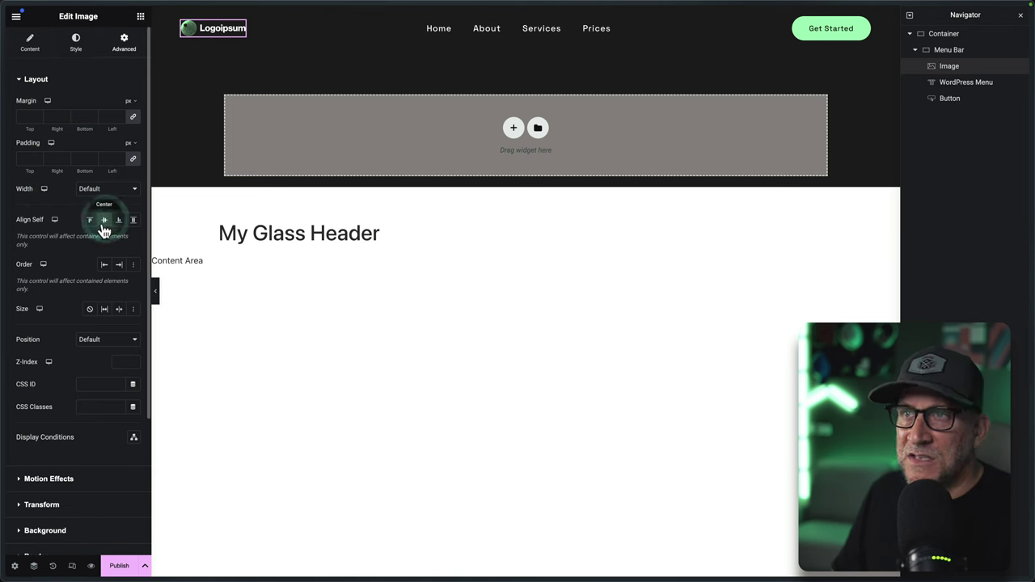
{"action": "left_click", "coordinate": [830, 29]}
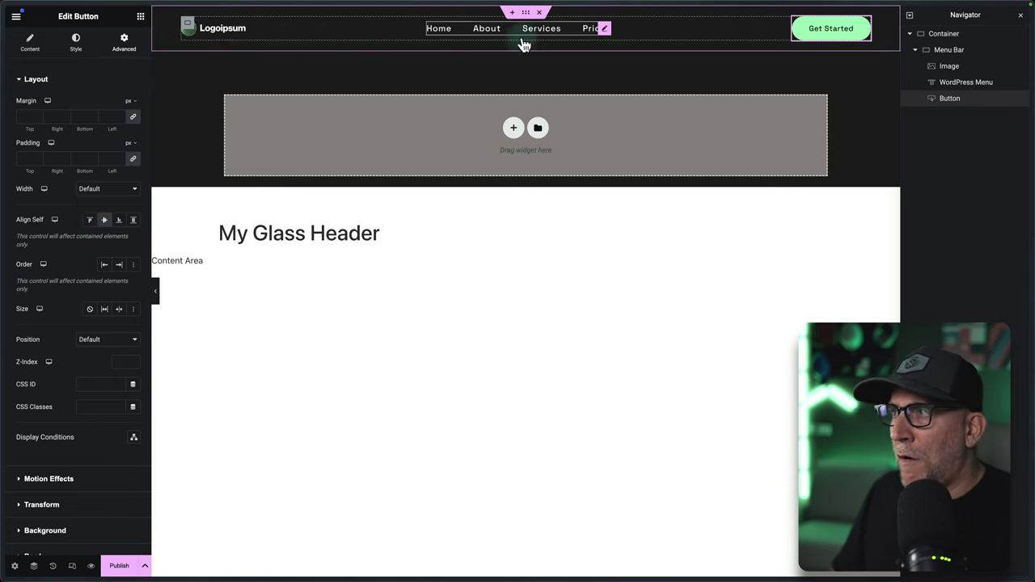
Unlink the Menu Bar container's padding and set it to 12 px top and bottom, 24 px right and left.
{"action": "left_click", "coordinate": [942, 52]}
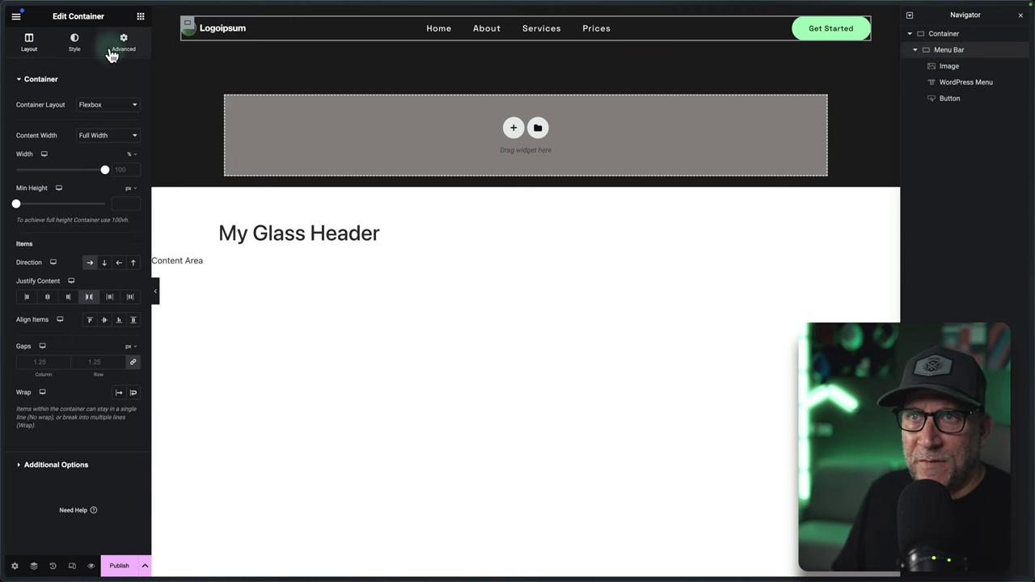
{"action": "left_click", "coordinate": [112, 49]}
{"action": "left_click", "coordinate": [129, 161]}
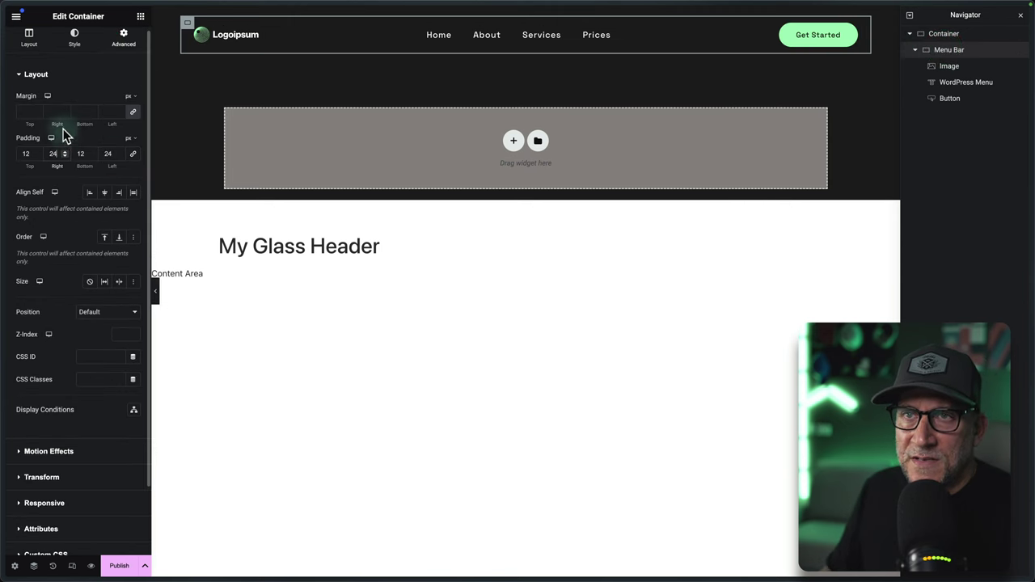
Give the Menu Bar container a 50 px border radius on all corners and a Solid border type.
{"action": "left_click", "coordinate": [74, 38]}
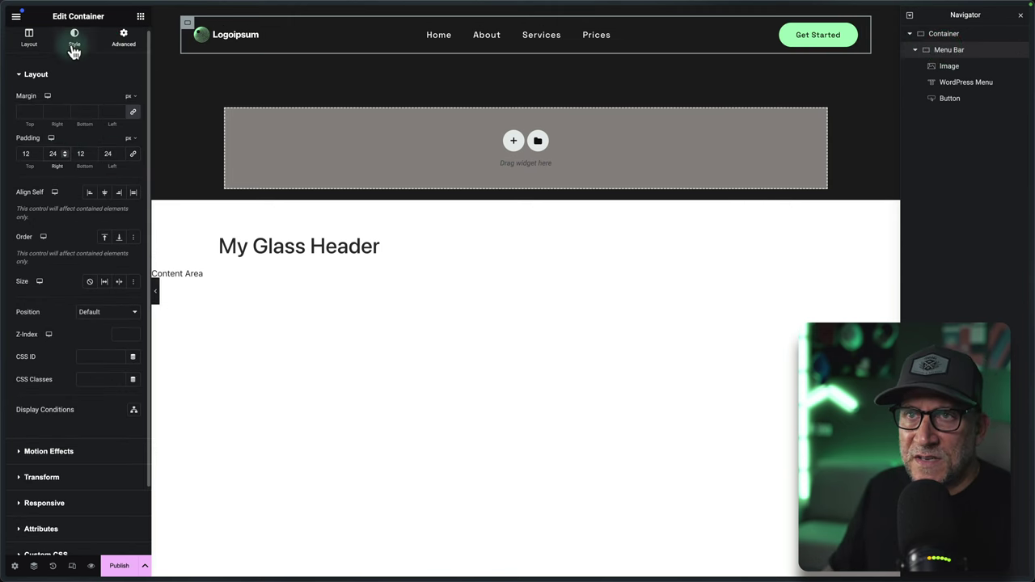
{"action": "left_click", "coordinate": [45, 198]}
{"action": "left_click", "coordinate": [131, 211]}
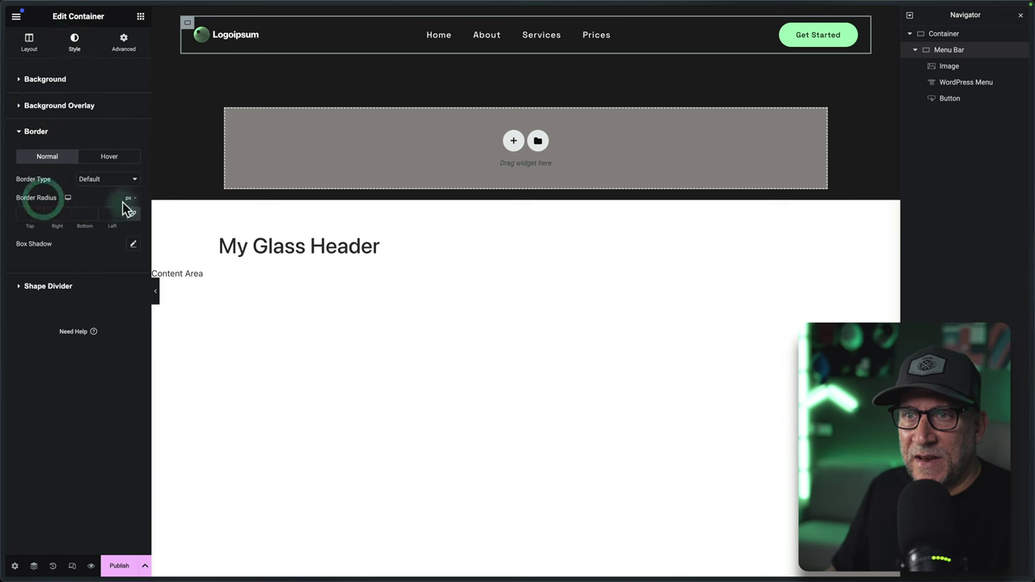
{"action": "left_click", "coordinate": [108, 212]}
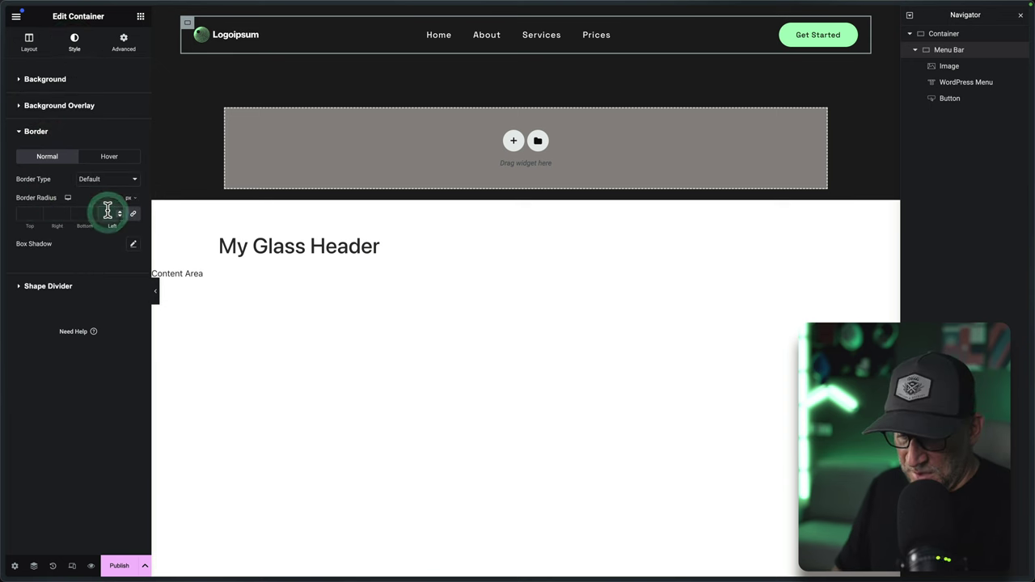
{"action": "type", "text": "50"}
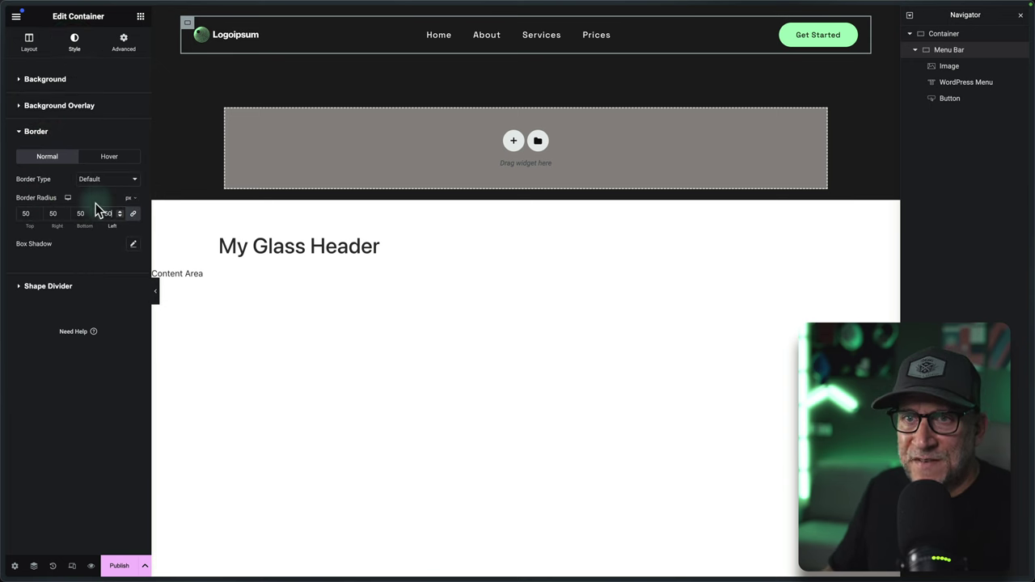
{"action": "left_click", "coordinate": [100, 183]}
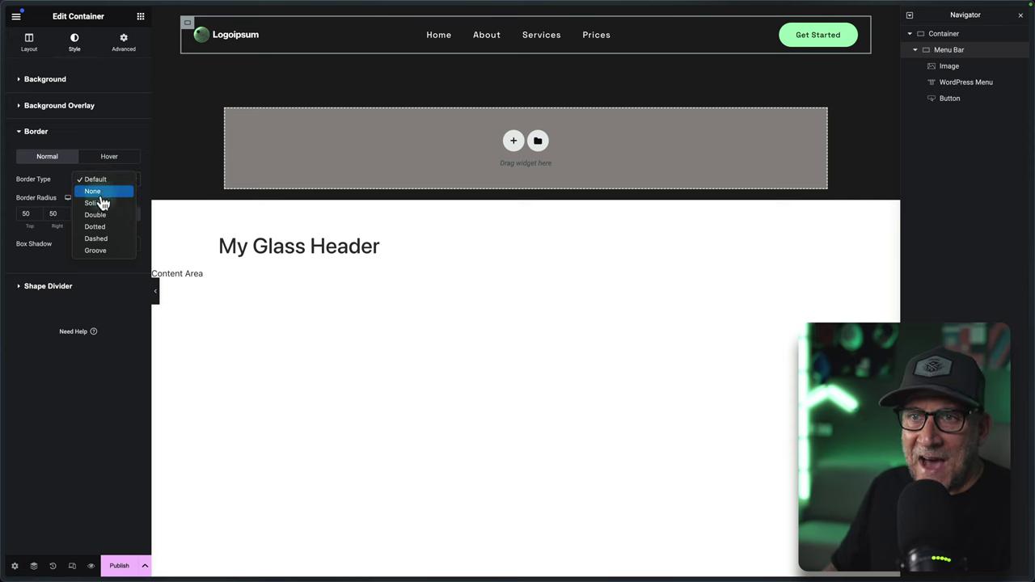
{"action": "left_click", "coordinate": [97, 202]}
{"action": "left_click", "coordinate": [120, 243]}
{"action": "scroll", "coordinate": [69, 400], "scroll_direction": "down", "scroll_amount": 3}
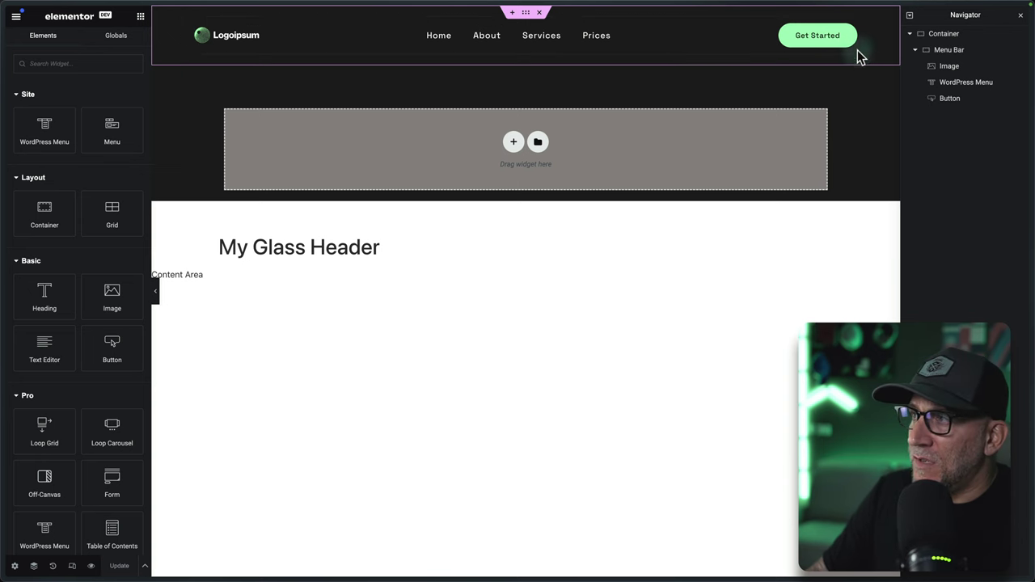
Set the outer header Container's position to Absolute in its advanced layout settings.
{"action": "left_click", "coordinate": [943, 34]}
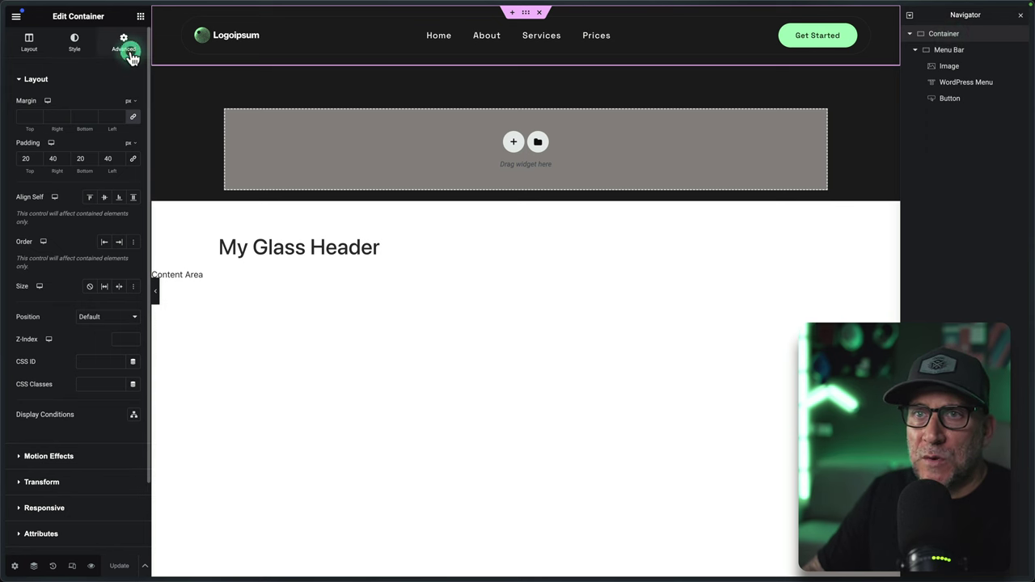
{"action": "scroll", "coordinate": [88, 266], "scroll_direction": "down", "scroll_amount": 1}
{"action": "left_click", "coordinate": [94, 289]}
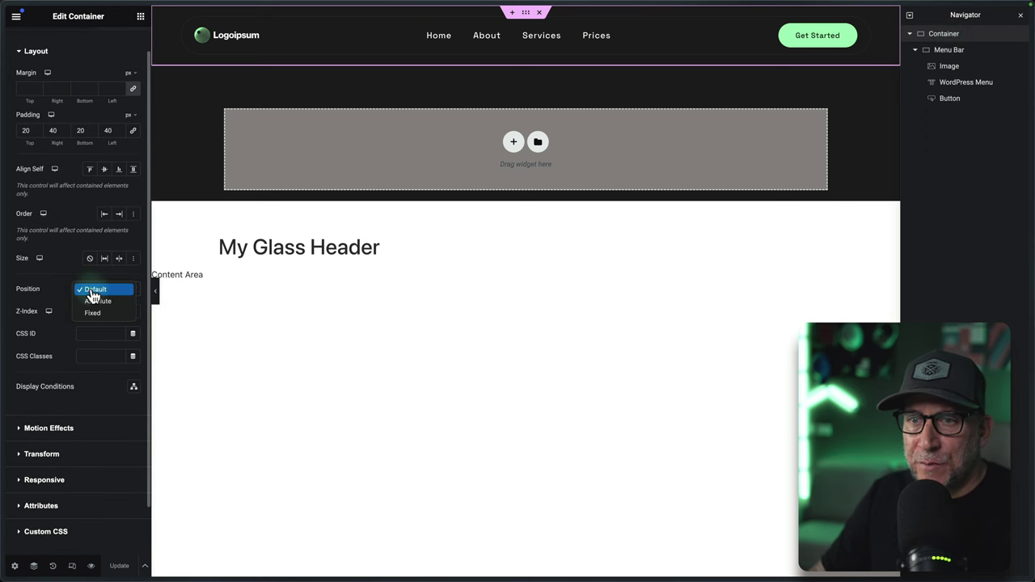
{"action": "left_click", "coordinate": [95, 300]}
{"action": "scroll", "coordinate": [87, 305], "scroll_direction": "down", "scroll_amount": 1}
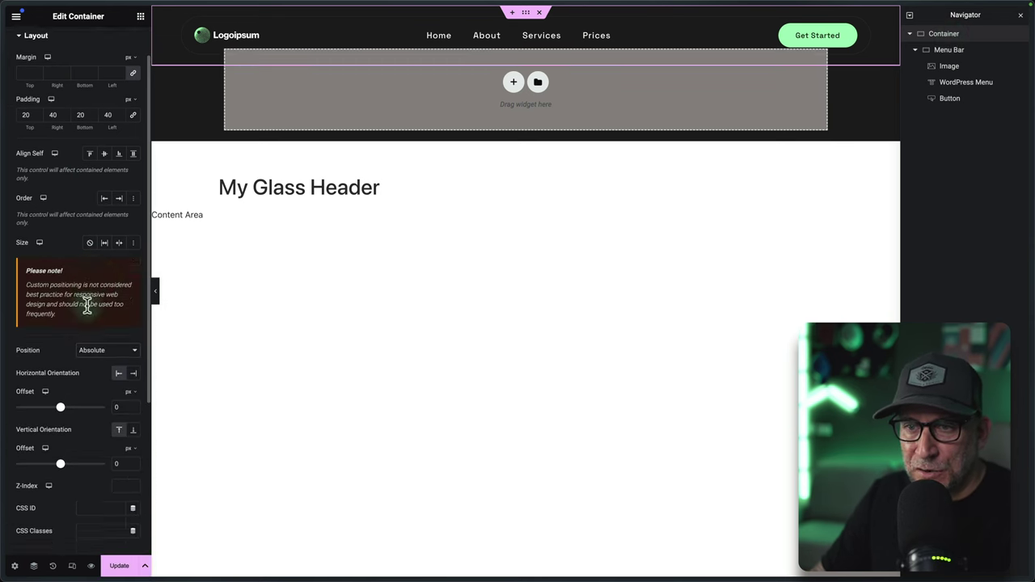
{"action": "scroll", "coordinate": [87, 306], "scroll_direction": "down", "scroll_amount": 4}
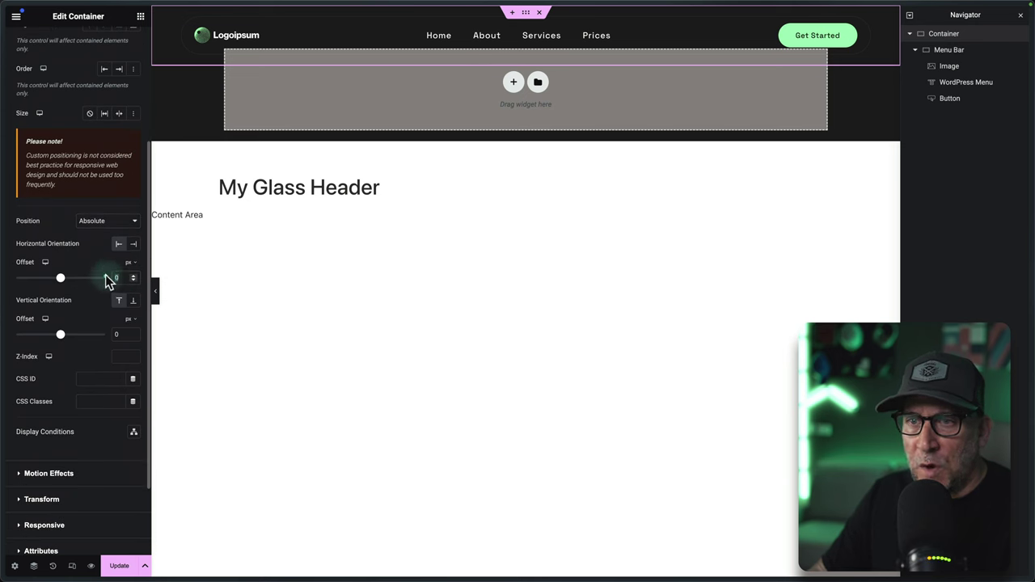
Clear the Container's horizontal and vertical position offsets and set its Z-Index to 100.
{"action": "left_click", "coordinate": [109, 278]}
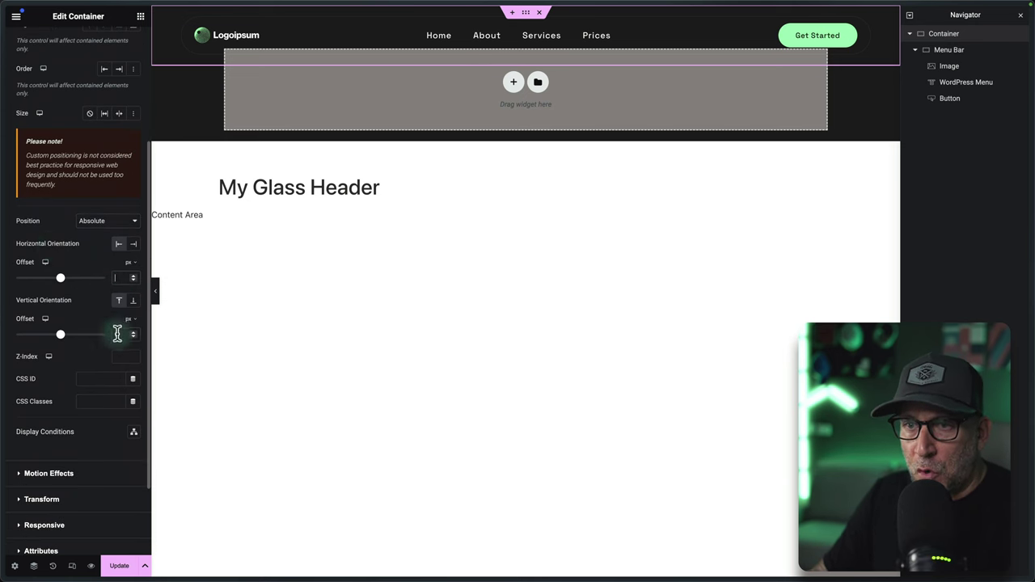
{"action": "left_click", "coordinate": [122, 277]}
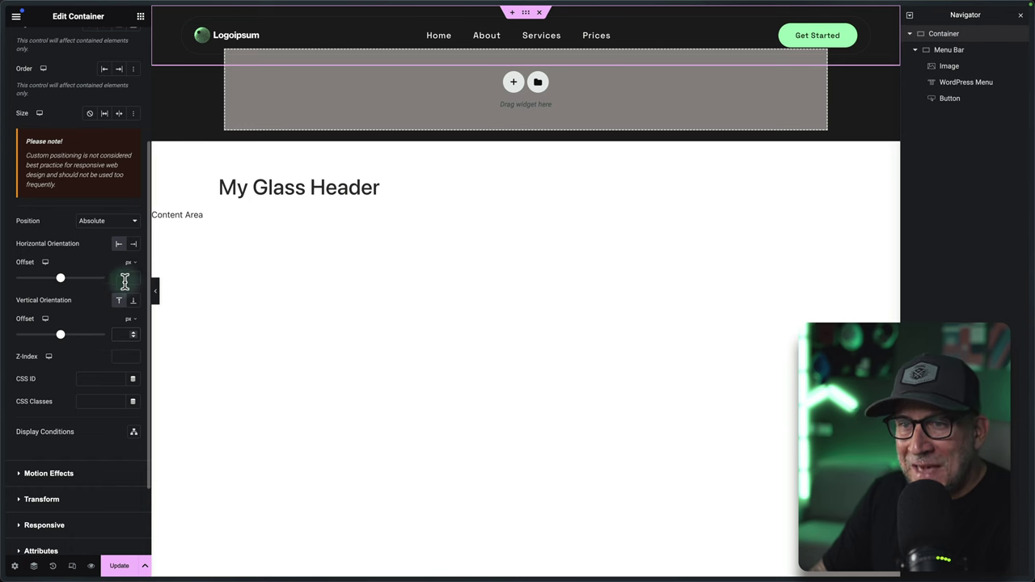
{"action": "left_click", "coordinate": [113, 333]}
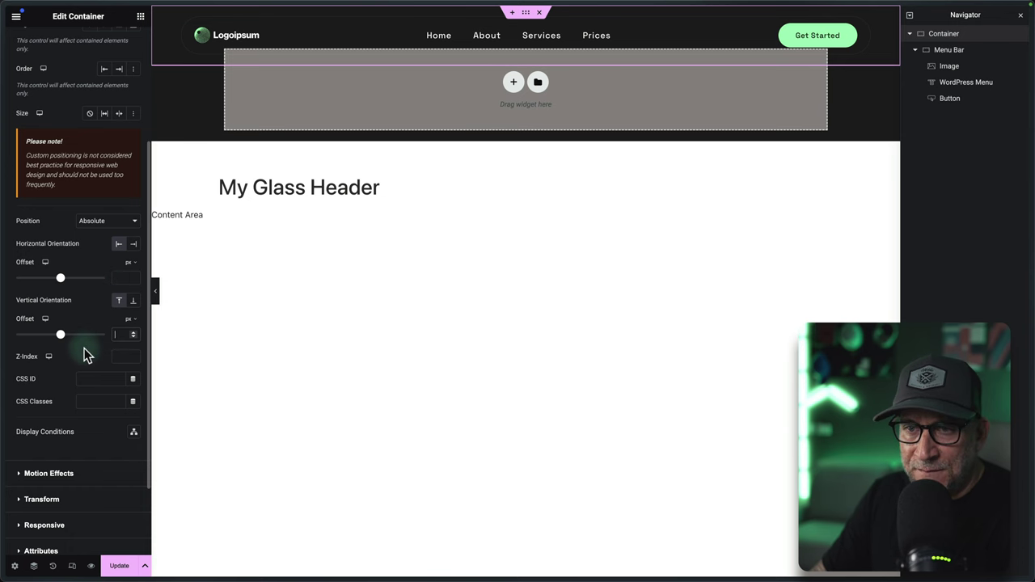
{"action": "scroll", "coordinate": [86, 356], "scroll_direction": "down", "scroll_amount": 1}
{"action": "left_click", "coordinate": [114, 349]}
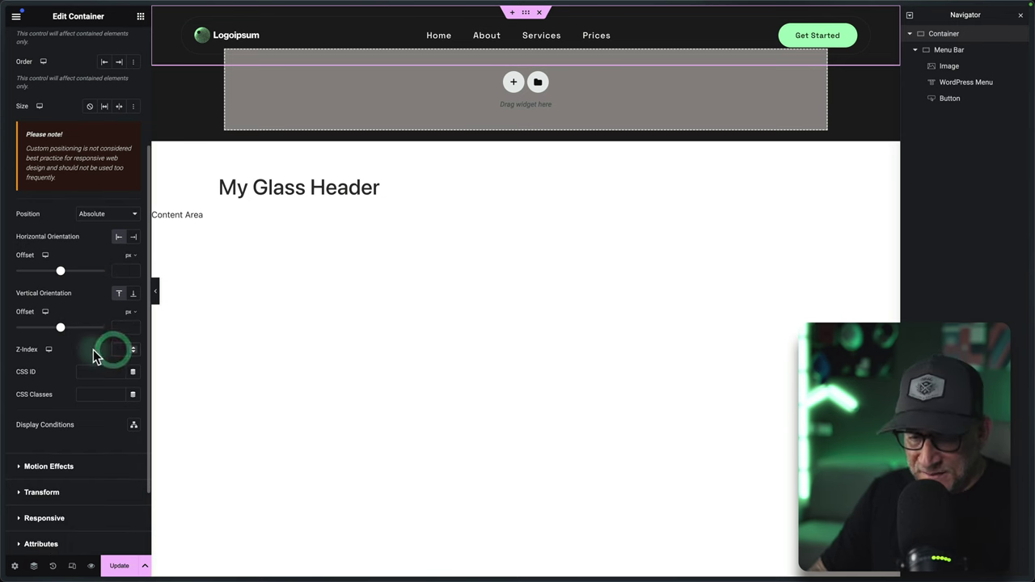
{"action": "type", "text": "100"}
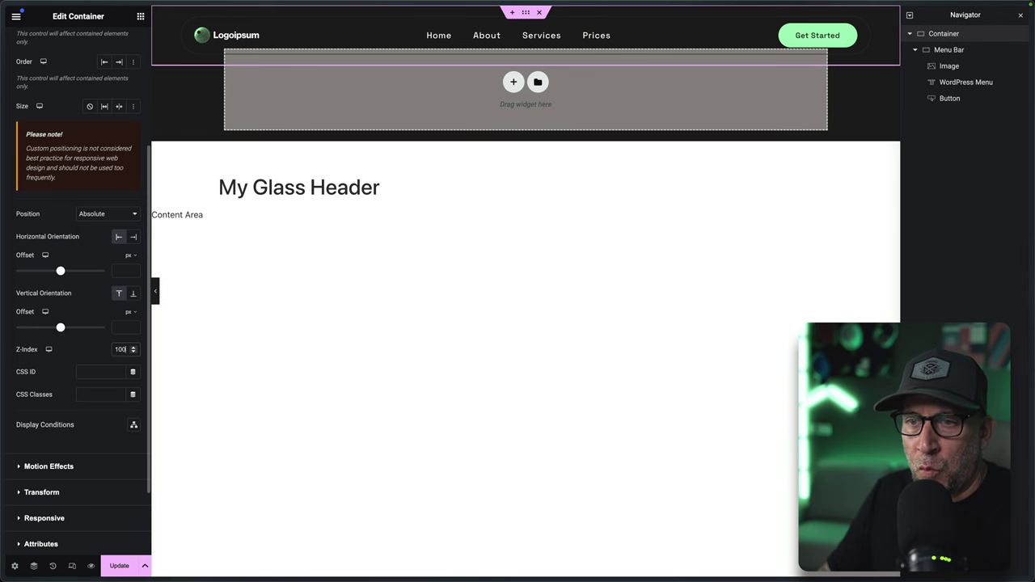
Make the outer Container sticky to the Top and exclude Mobile Portrait from the devices it sticks on.
{"action": "scroll", "coordinate": [80, 420], "scroll_direction": "down", "scroll_amount": 3}
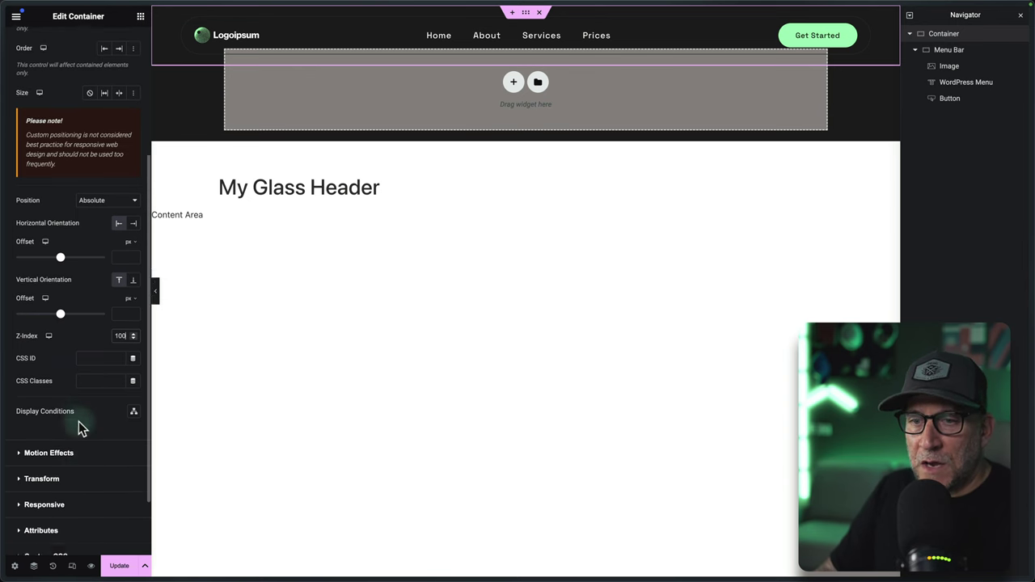
{"action": "left_click", "coordinate": [49, 408]}
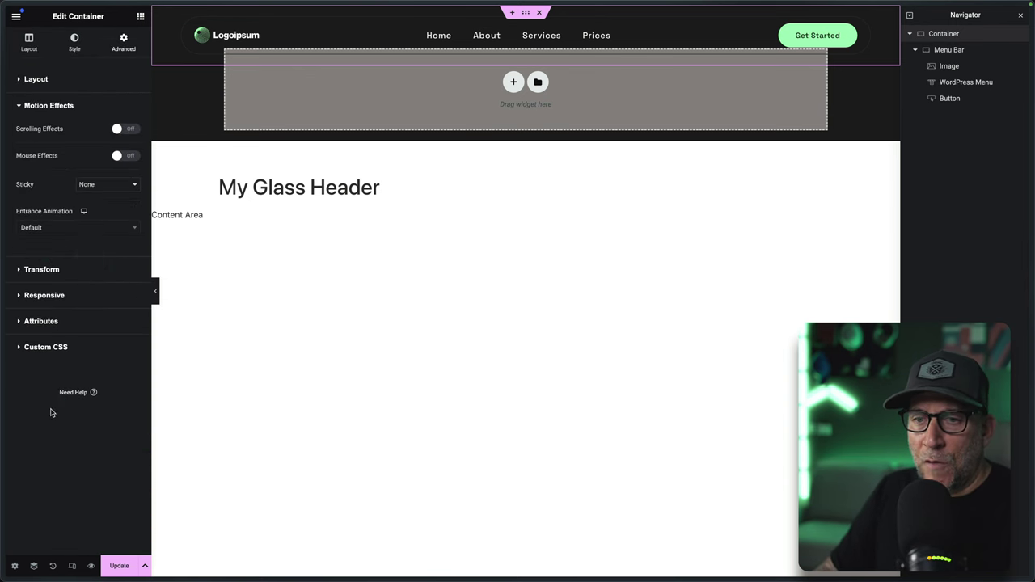
{"action": "left_click", "coordinate": [100, 185]}
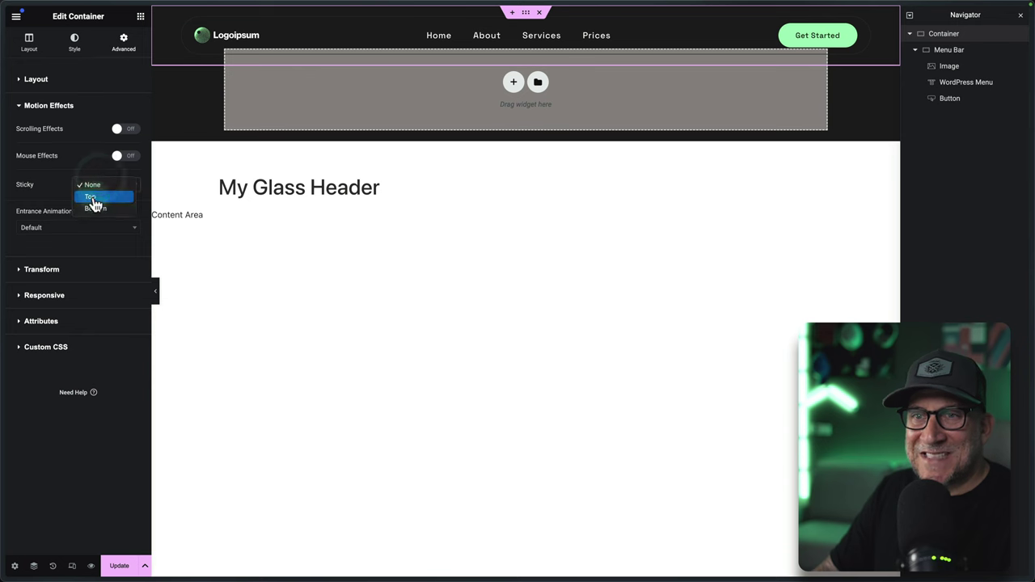
{"action": "left_click", "coordinate": [93, 200]}
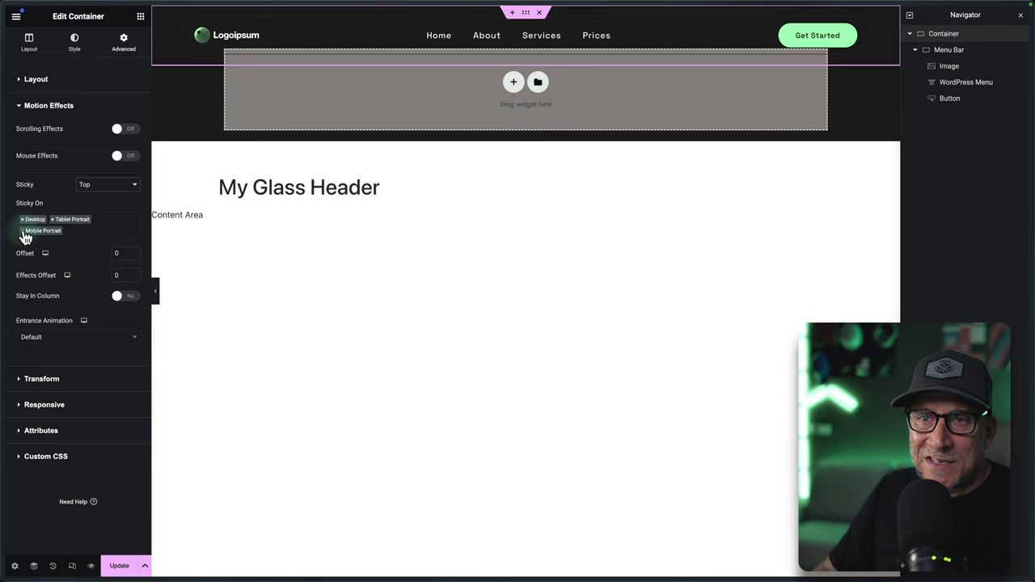
{"action": "left_click", "coordinate": [22, 230]}
{"action": "left_click", "coordinate": [64, 200]}
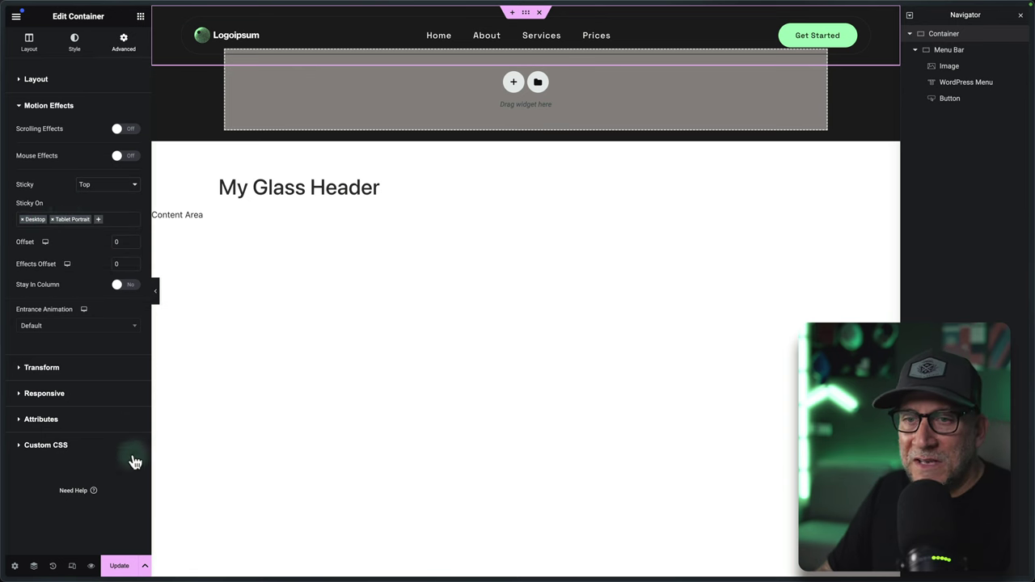
Update the header template and check on the live website how the sticky header overlays the page content.
{"action": "left_click", "coordinate": [119, 566]}
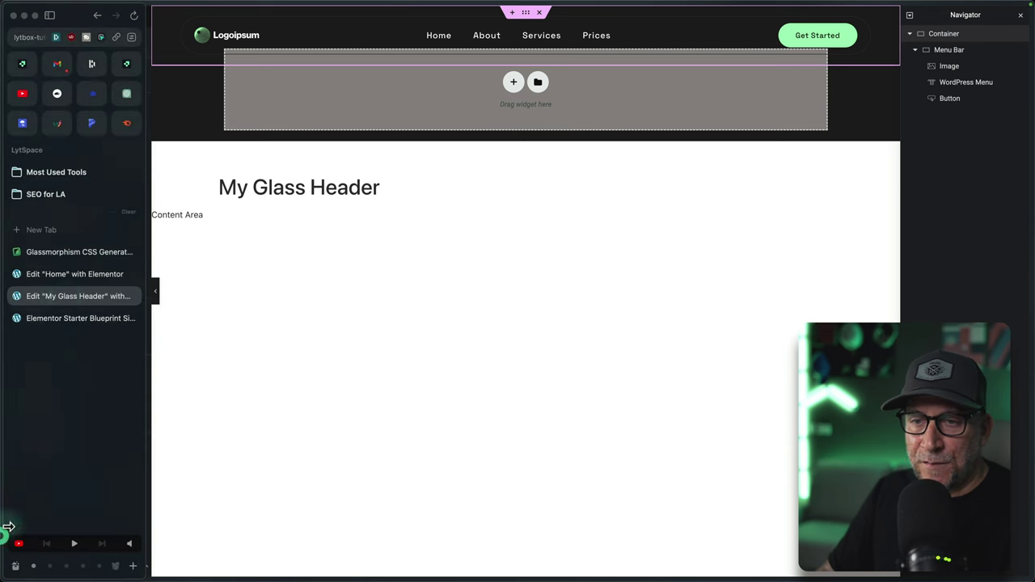
{"action": "left_click", "coordinate": [49, 346]}
{"action": "scroll", "coordinate": [784, 347], "scroll_direction": "down", "scroll_amount": 3}
{"action": "scroll", "coordinate": [784, 355], "scroll_direction": "down", "scroll_amount": 5}
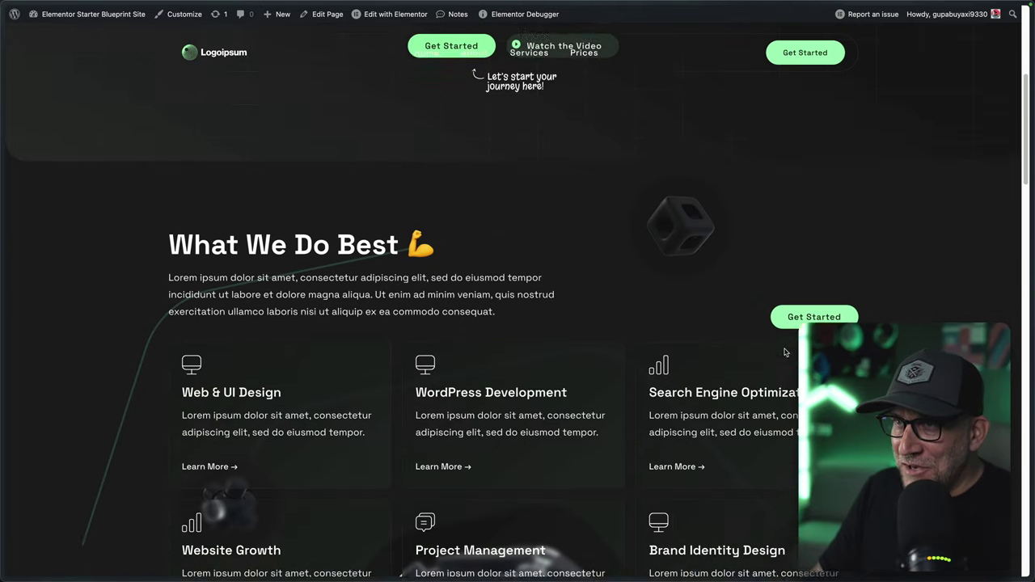
{"action": "scroll", "coordinate": [784, 349], "scroll_direction": "down", "scroll_amount": 10}
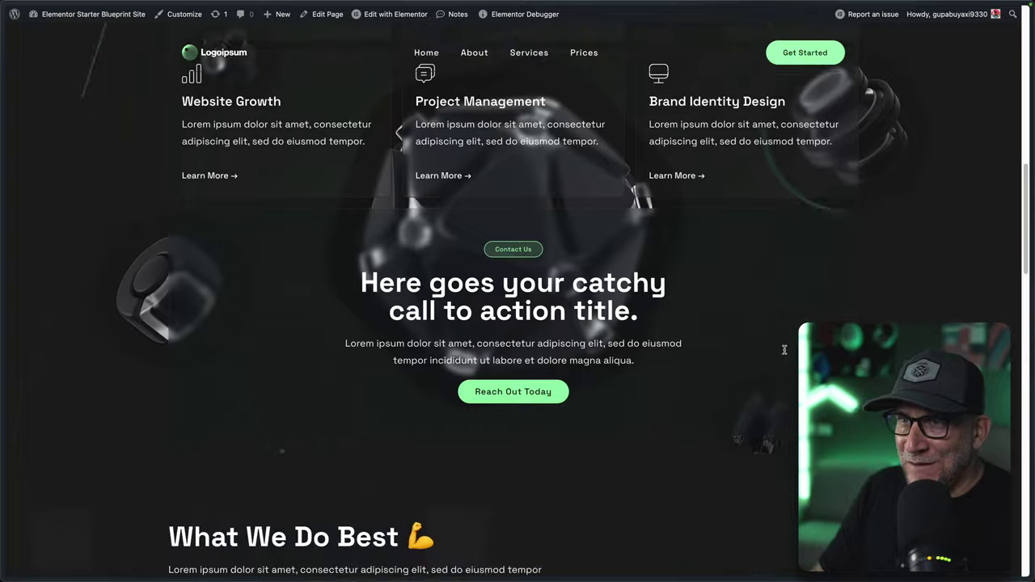
{"action": "scroll", "coordinate": [790, 383], "scroll_direction": "up", "scroll_amount": 15}
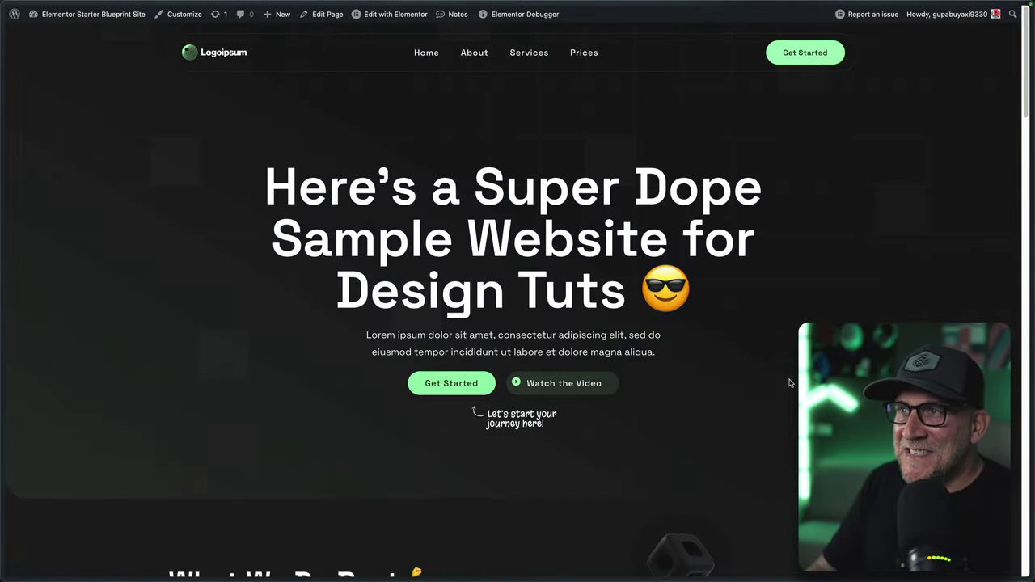
In the Glassmorphism CSS Generator, raise the blur value to 12px and copy both backdrop-filter lines.
{"action": "mouse_move", "coordinate": [4, 237]}
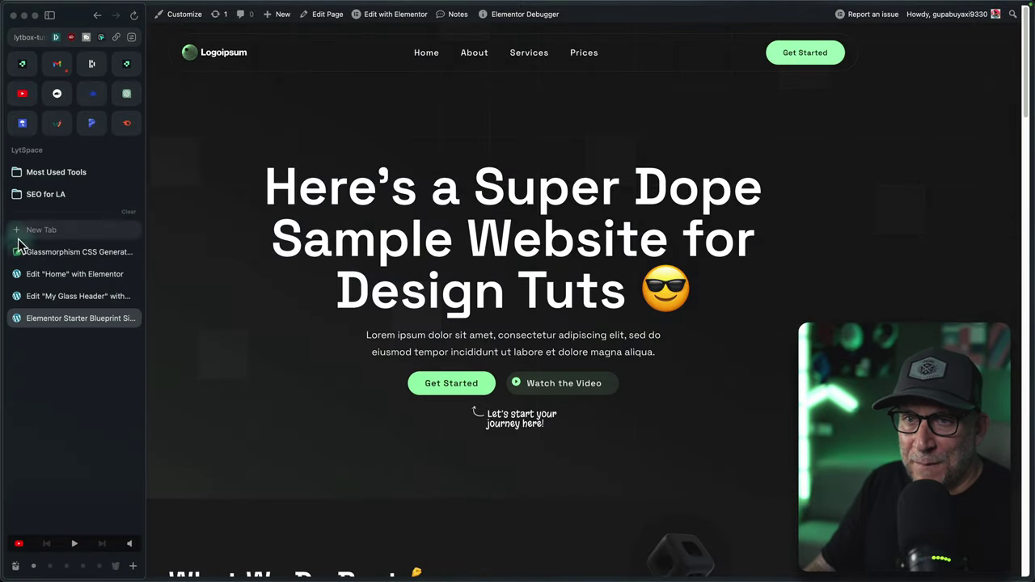
{"action": "left_click", "coordinate": [36, 247]}
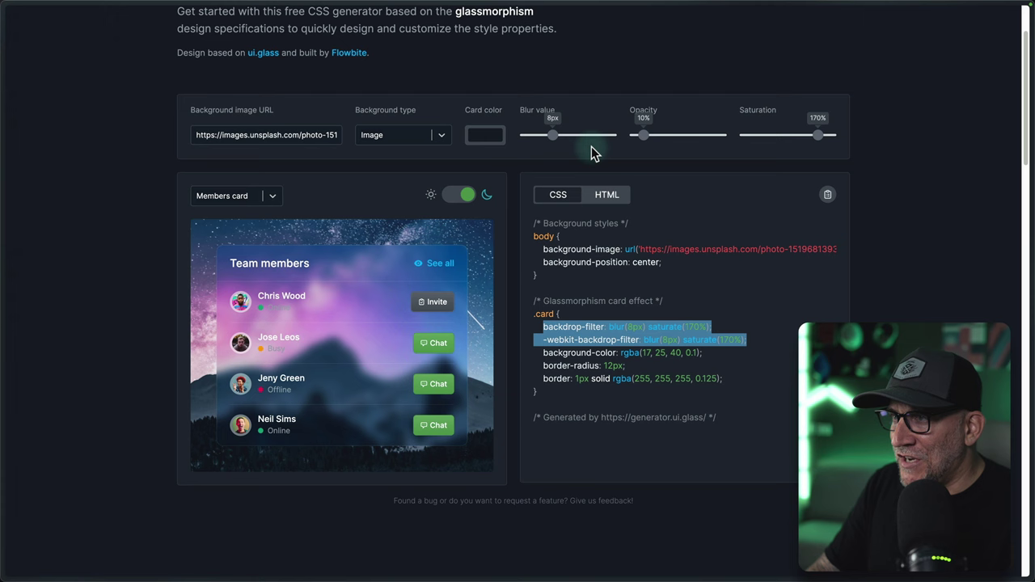
{"action": "left_click_drag", "start_coordinate": [554, 139], "coordinate": [568, 143]}
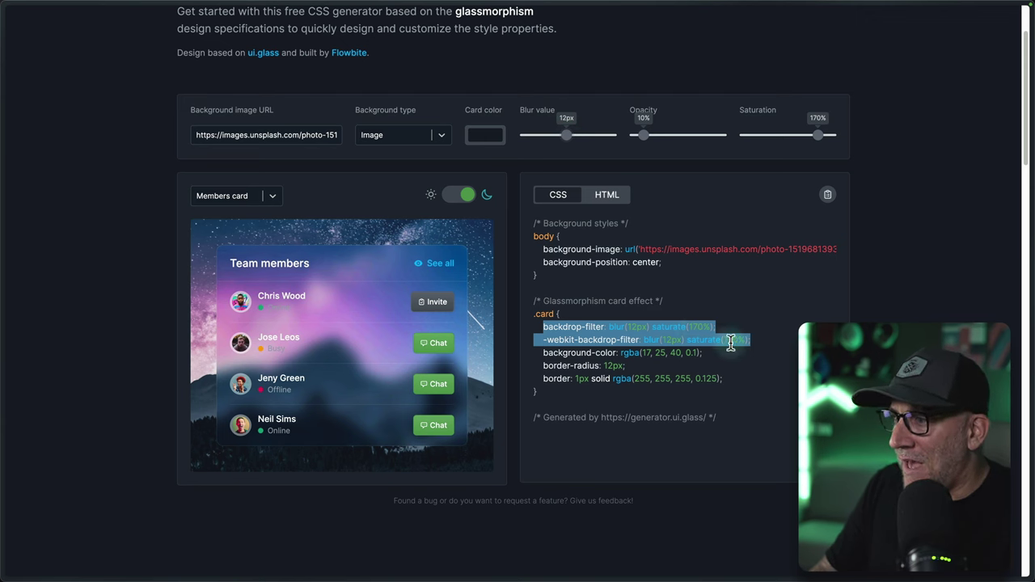
{"action": "left_click_drag", "start_coordinate": [732, 340], "coordinate": [543, 327]}
{"action": "key", "text": "super+c"}
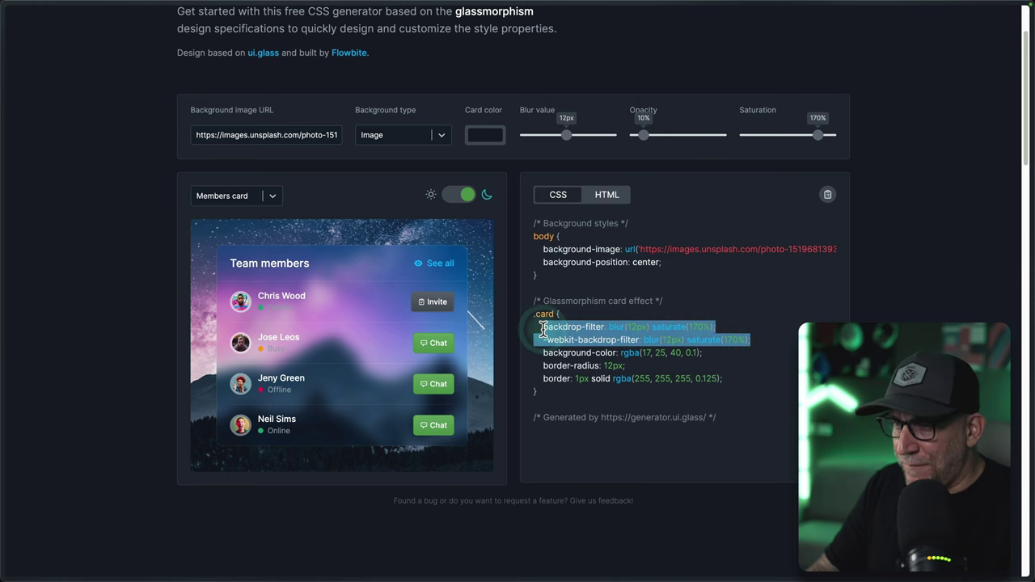
Back in the My Glass Header editor, give the Menu Bar container a custom CSS selector rule containing the copied blur(12px) saturate(170%) backdrop-filter lines.
{"action": "mouse_move", "coordinate": [4, 242]}
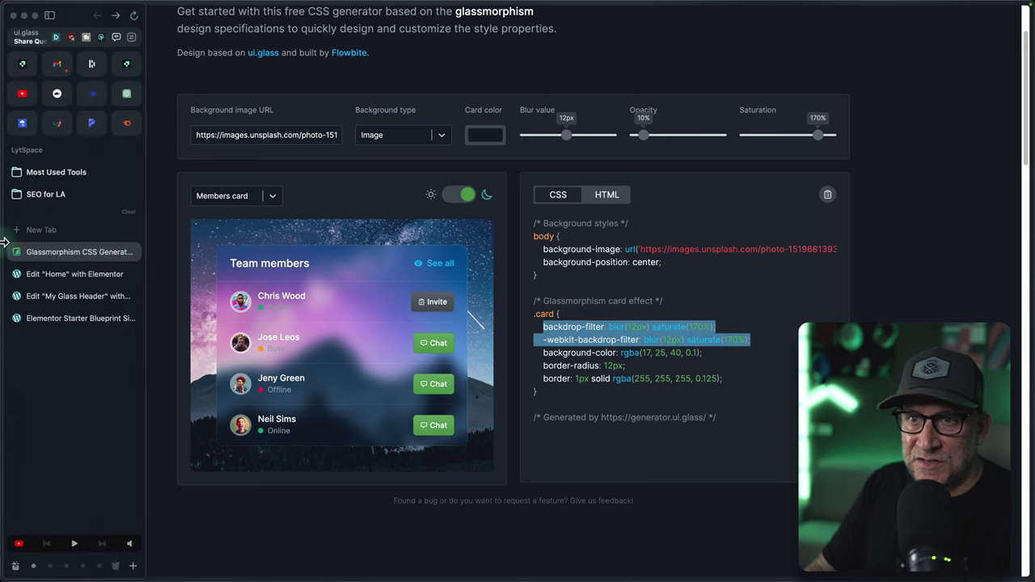
{"action": "left_click", "coordinate": [54, 295]}
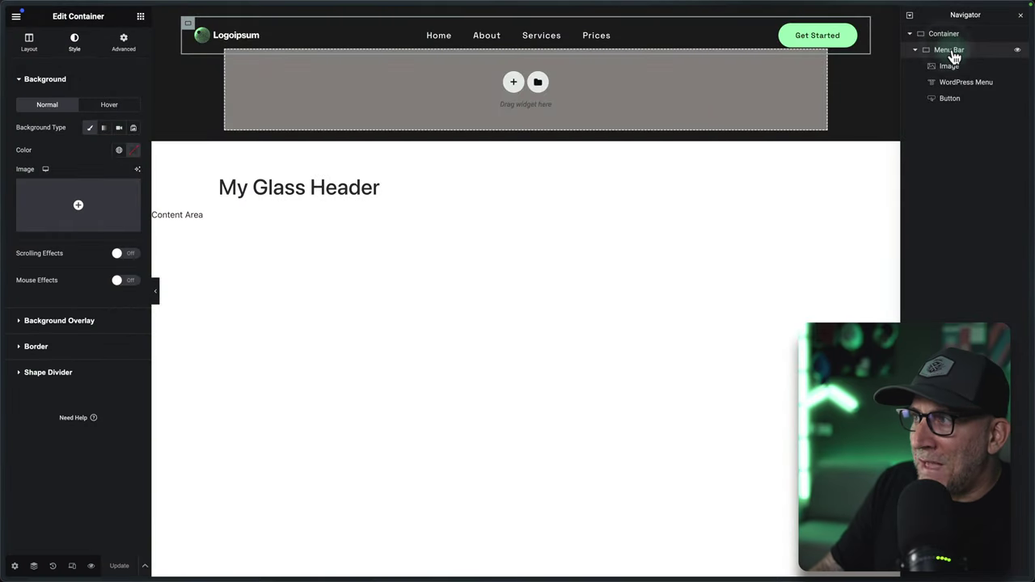
{"action": "left_click", "coordinate": [125, 42]}
{"action": "scroll", "coordinate": [103, 405], "scroll_direction": "down", "scroll_amount": 2}
{"action": "left_click", "coordinate": [62, 477]}
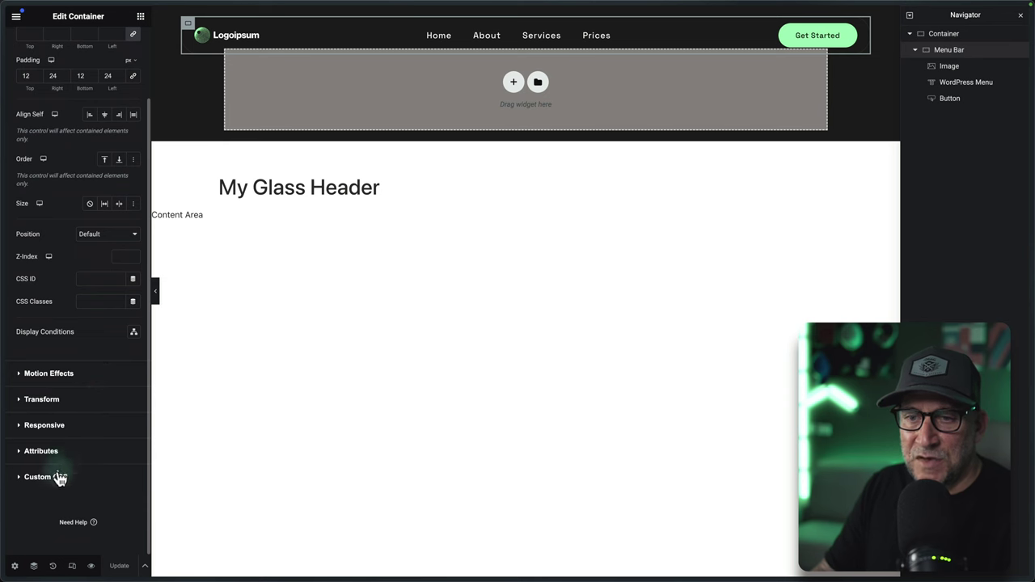
{"action": "left_click", "coordinate": [59, 267]}
{"action": "type", "text": "se"}
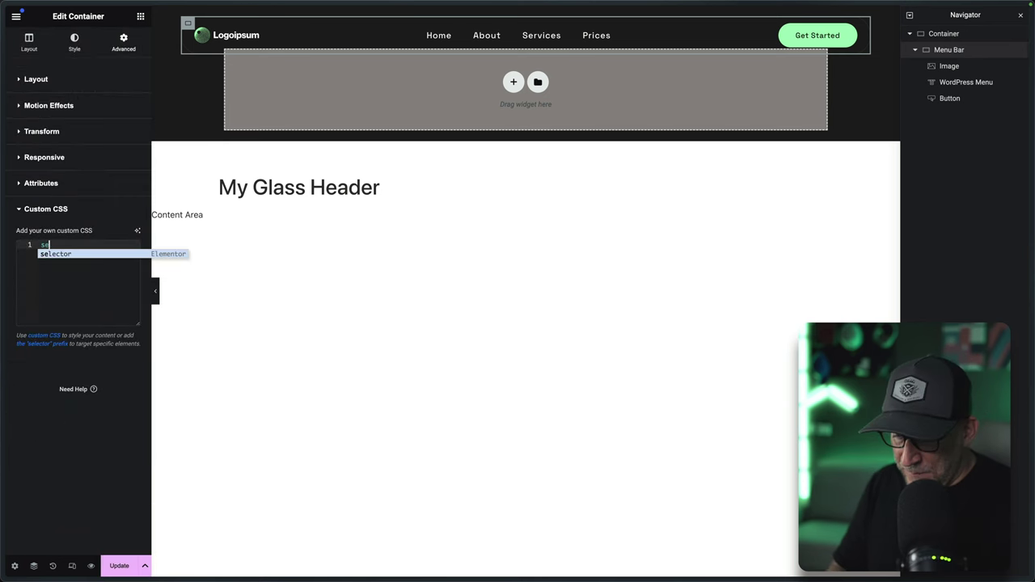
{"action": "type", "text": "l"}
{"action": "key", "text": "Return"}
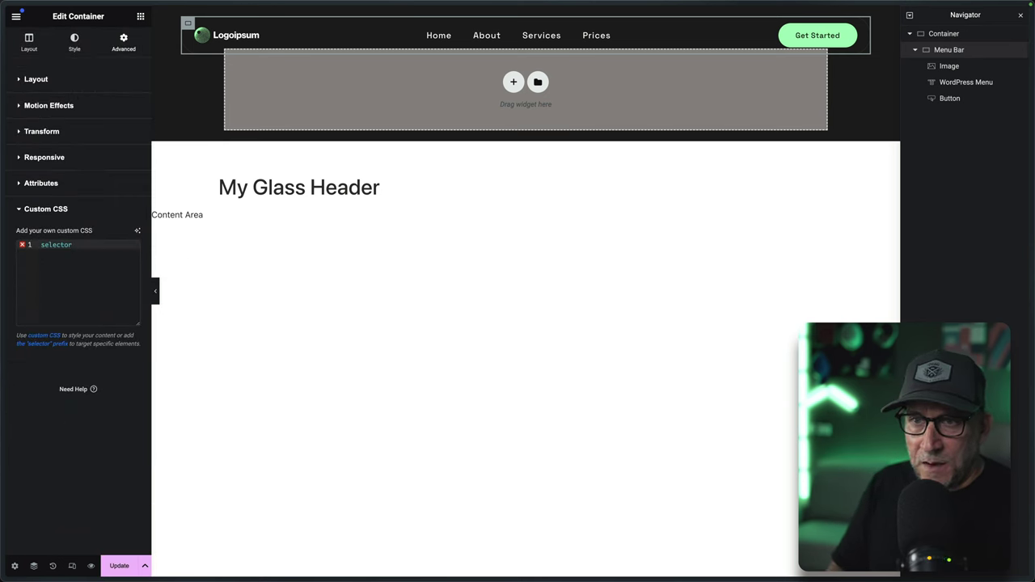
{"action": "type", "text": "{"}
{"action": "key", "text": "Return"}
{"action": "key", "text": "super+v"}
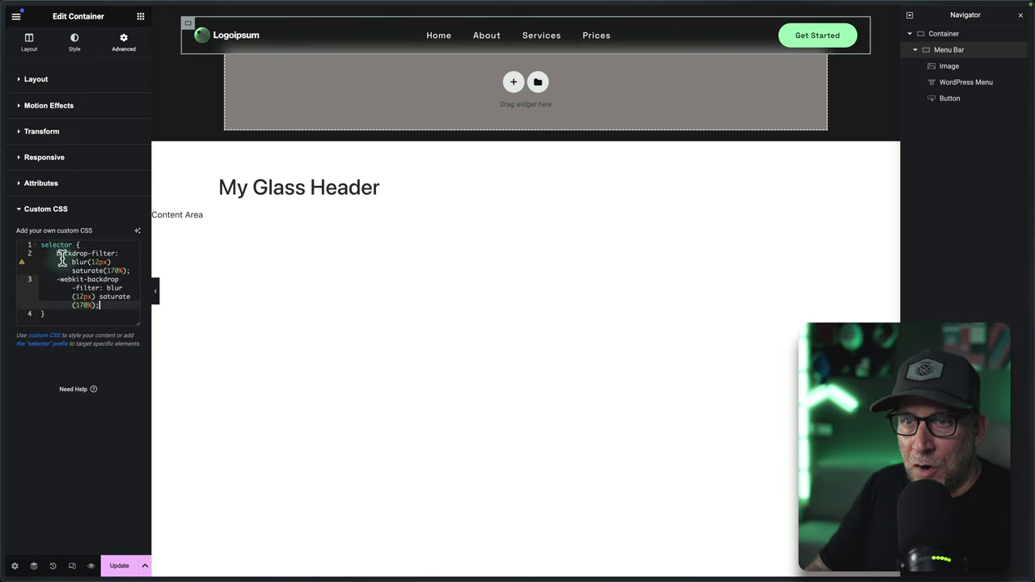
Save the header template and inspect the Menu Bar's blur over the hero section on the live website.
{"action": "left_click", "coordinate": [121, 566]}
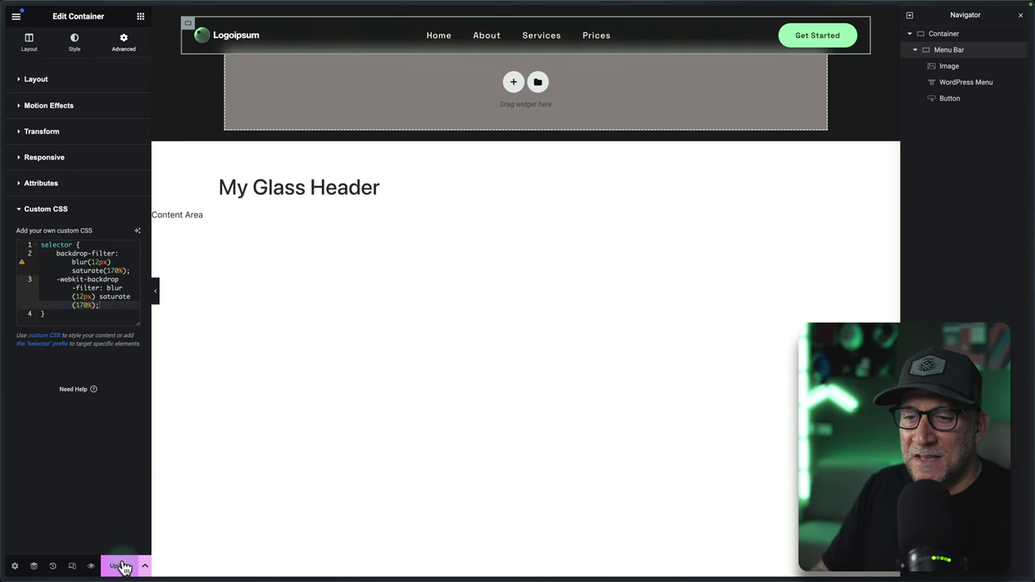
{"action": "left_click", "coordinate": [2, 508]}
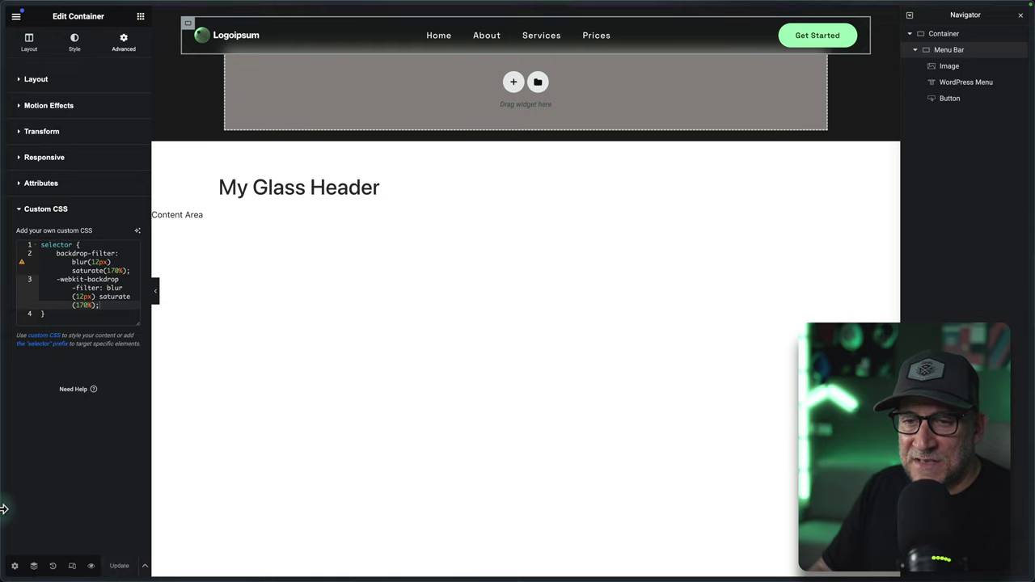
{"action": "left_click", "coordinate": [73, 318]}
{"action": "scroll", "coordinate": [517, 323], "scroll_direction": "down", "scroll_amount": 5}
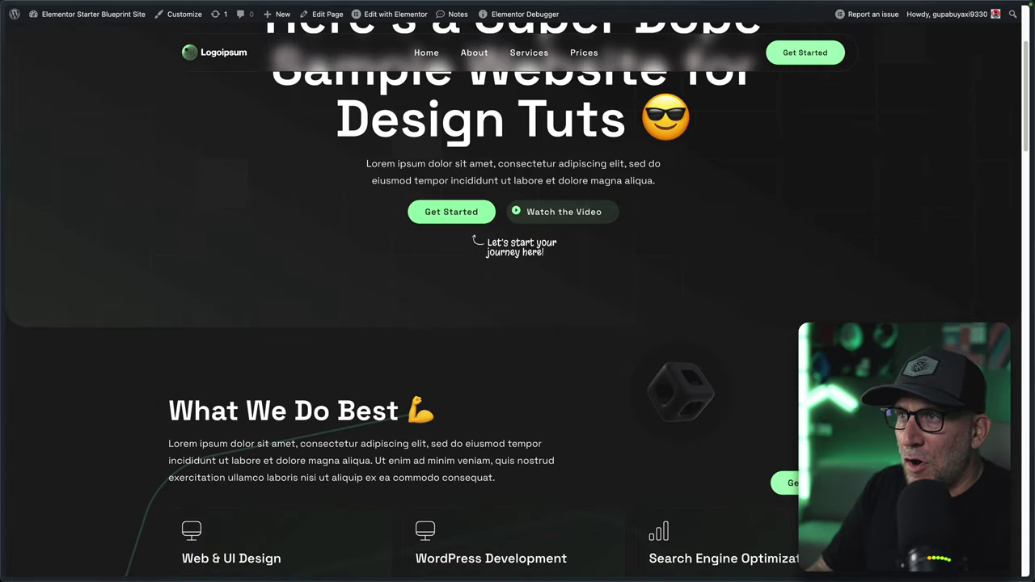